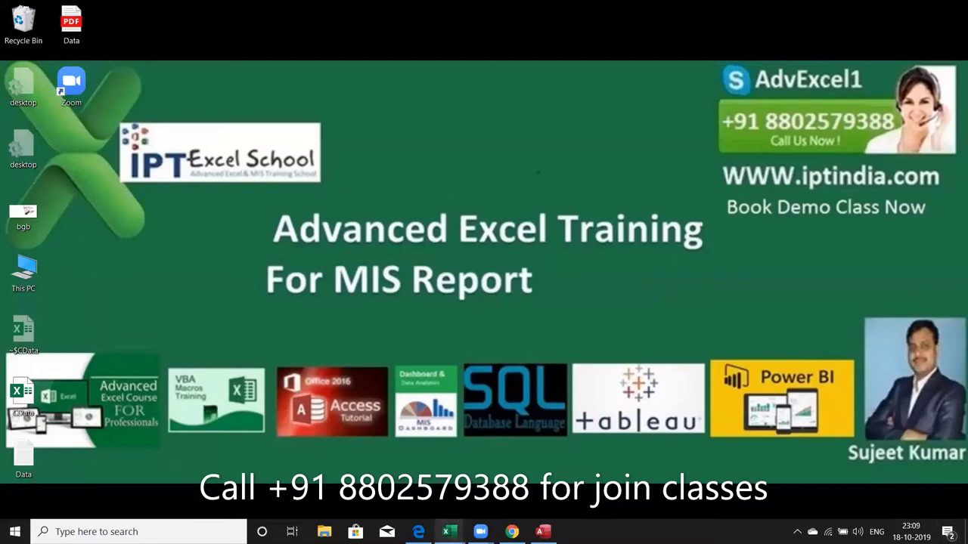
Create a new blank workbook and add two more worksheets for three in total
mouse_move(447, 531)
click(416, 504)
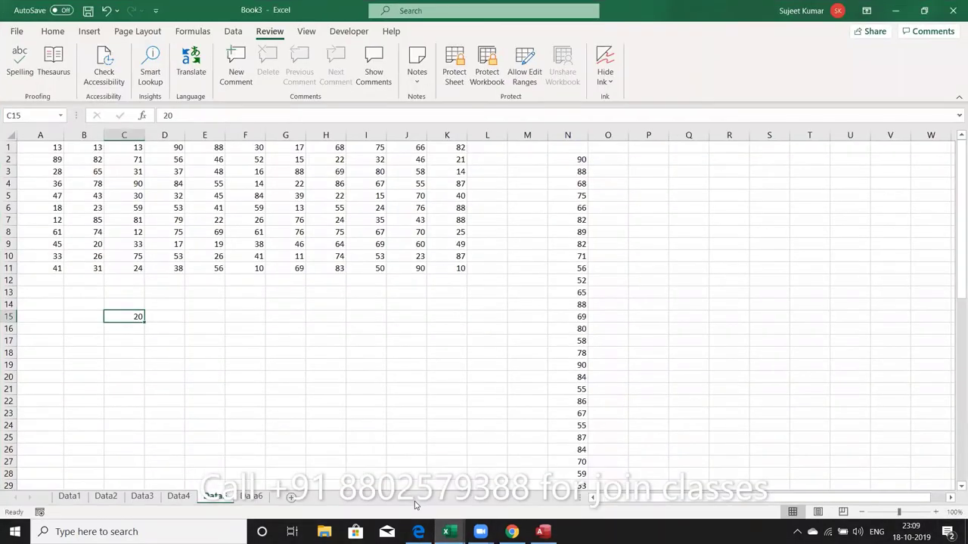
key(ctrl+n)
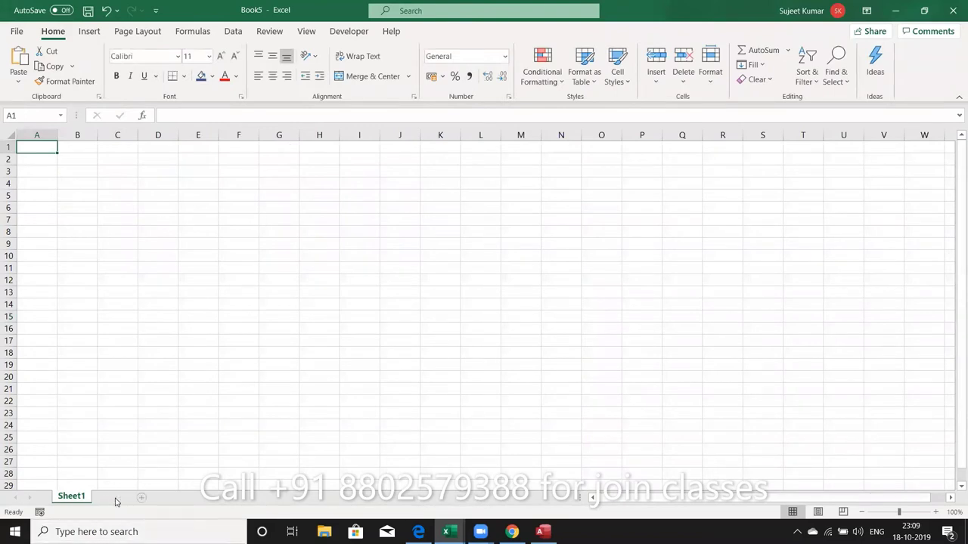
click(113, 497)
click(153, 497)
click(68, 496)
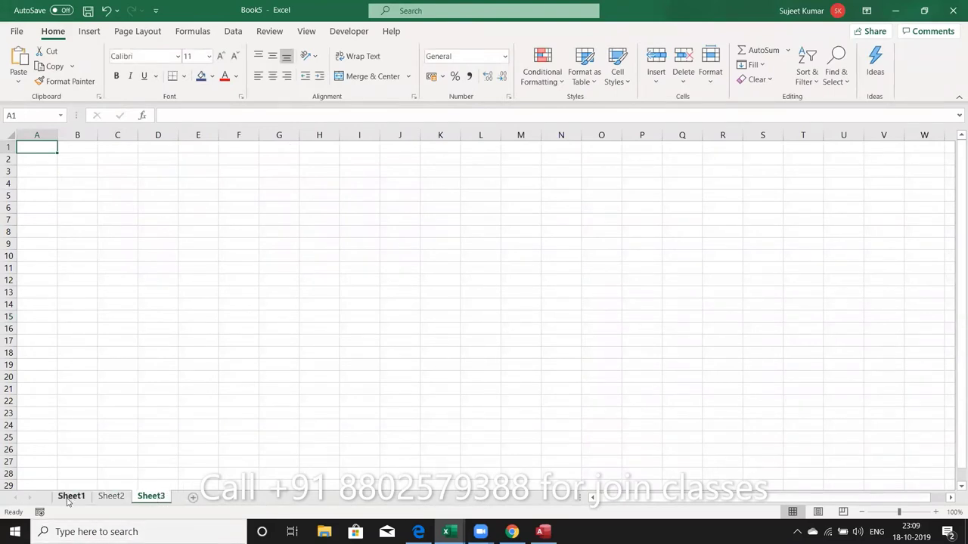
Rename the three sheet tabs to B1, B2 and B3, then return to B1
double_click(68, 497)
text(B1)
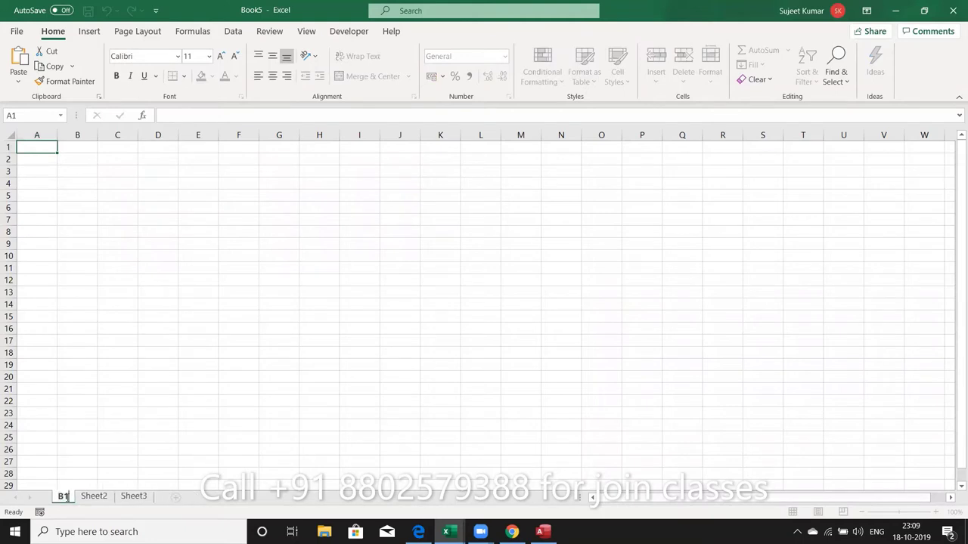
click(91, 497)
double_click(91, 496)
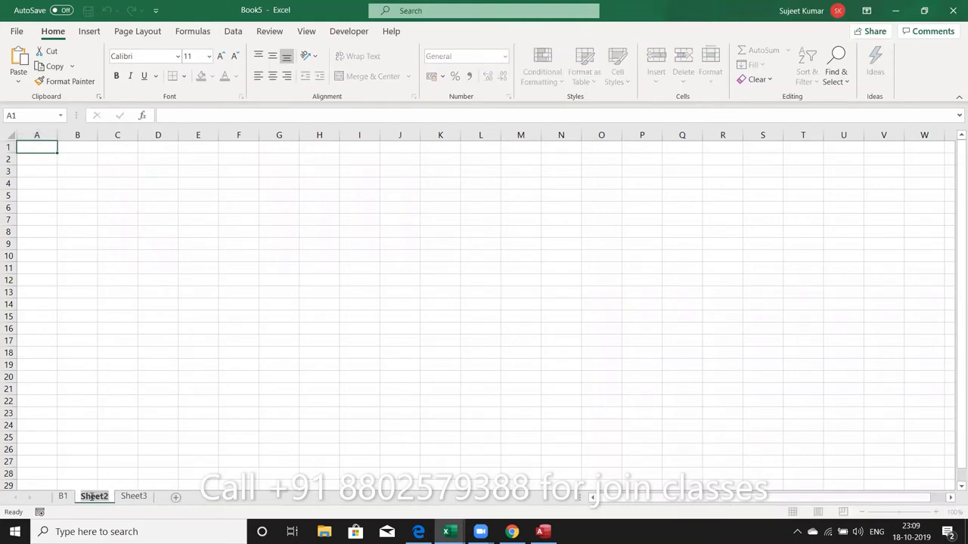
text(B2)
click(113, 497)
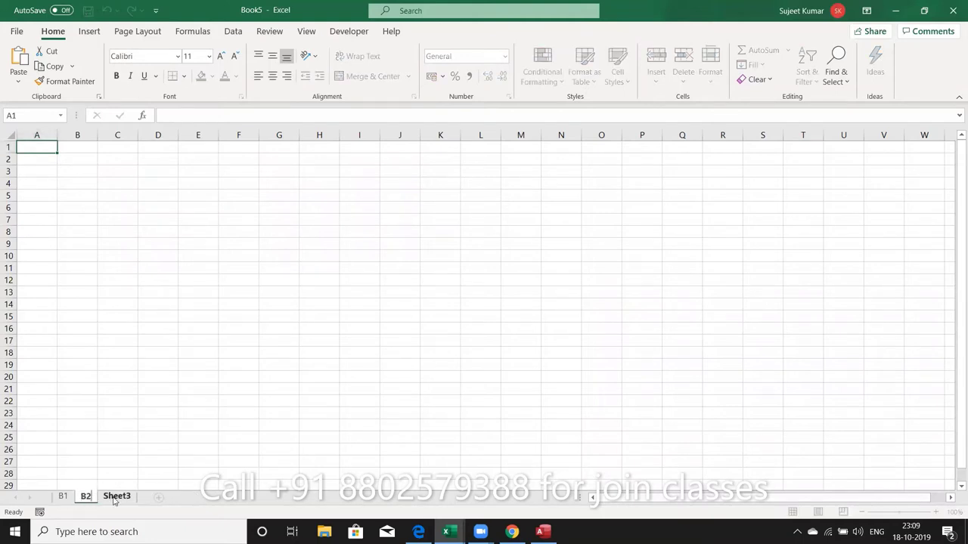
double_click(115, 496)
text(B)
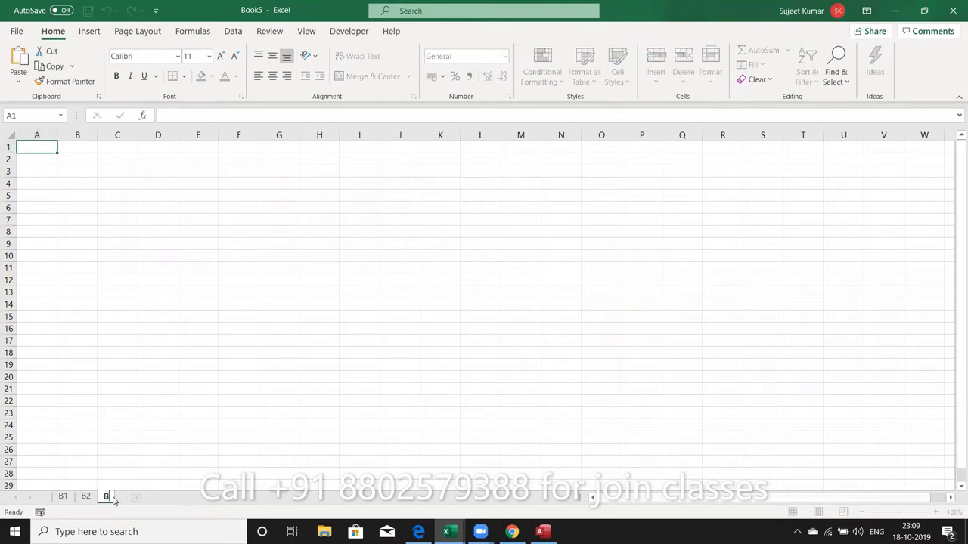
text(3)
click(96, 406)
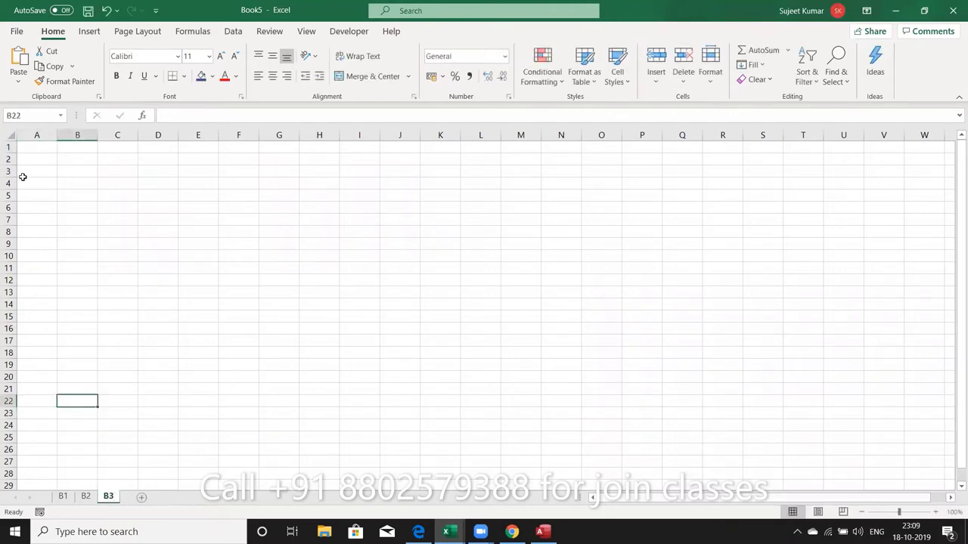
click(64, 497)
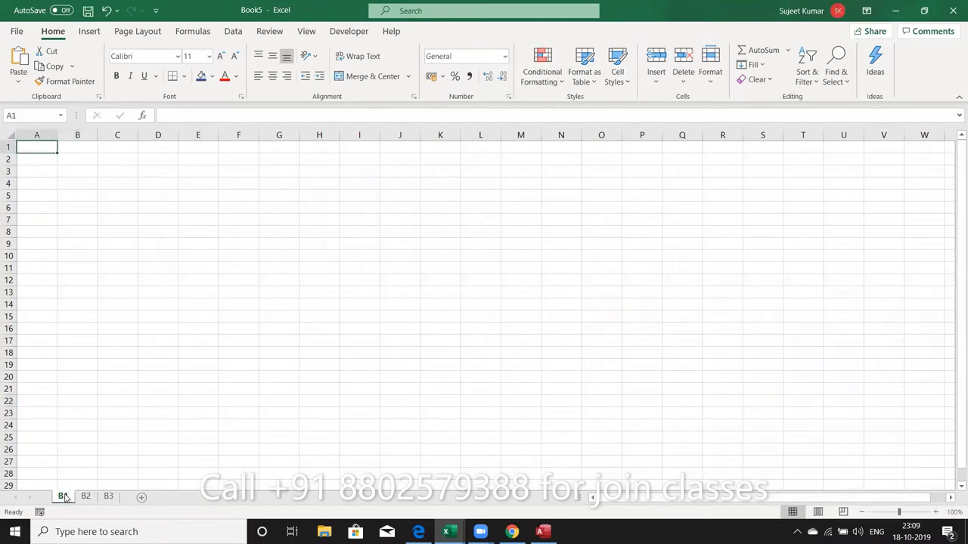
Enter the Month heading in A1 after clearing stray module code from a compile error
text(N)
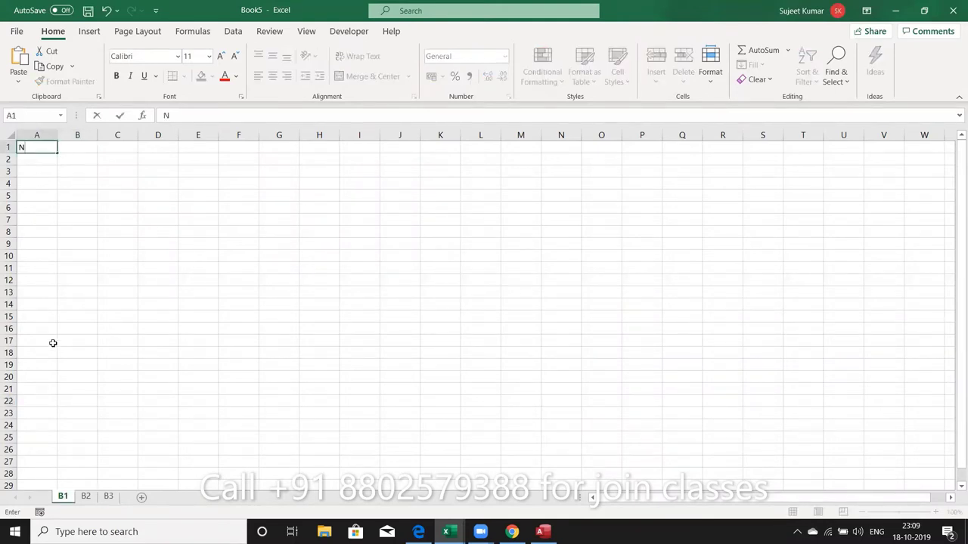
key(BackSpace)
text(Mn)
text(th)
key(Return)
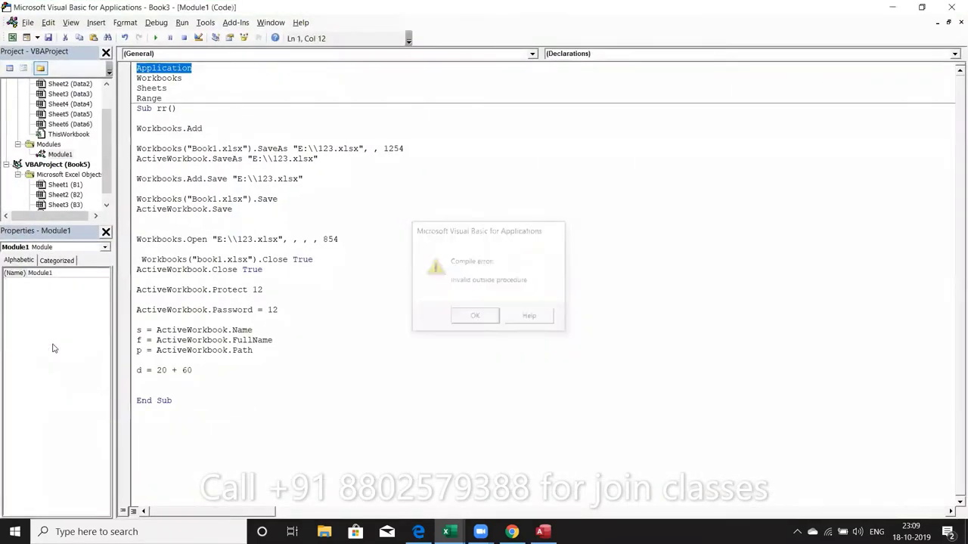
key(ctrl+a)
key(Delete)
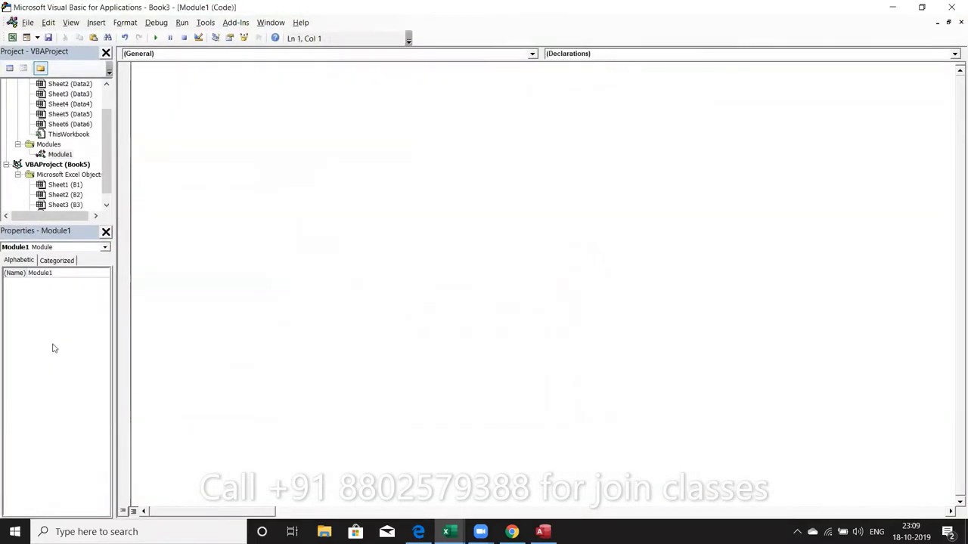
key(alt+F11)
key(Return)
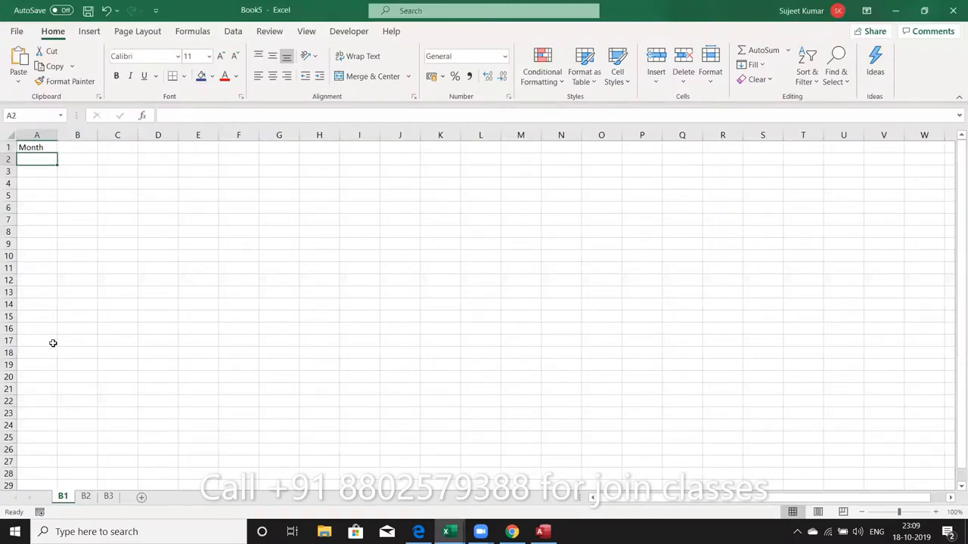
Enter Jan in A2 and fill the month names down to A25
text(Jan)
key(Return)
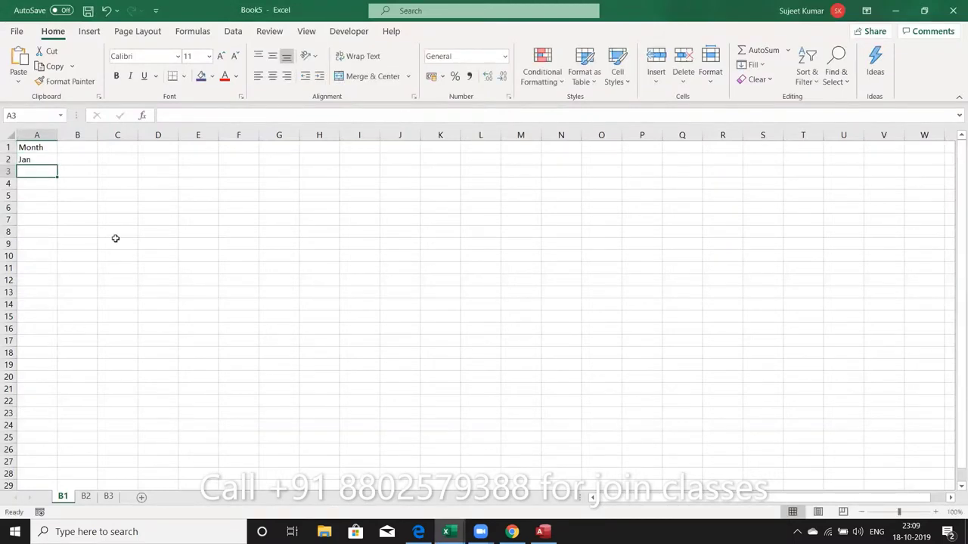
click(53, 160)
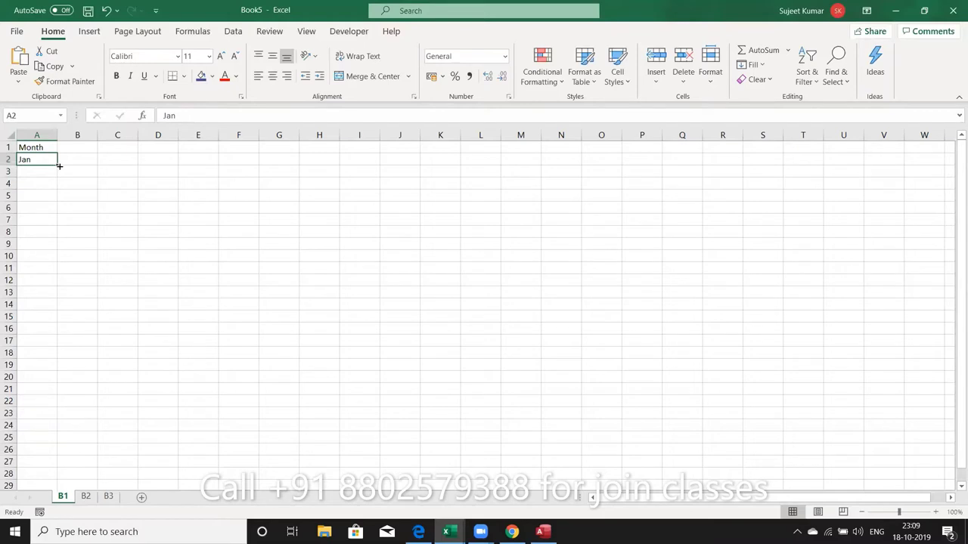
drag(59, 165, 63, 449)
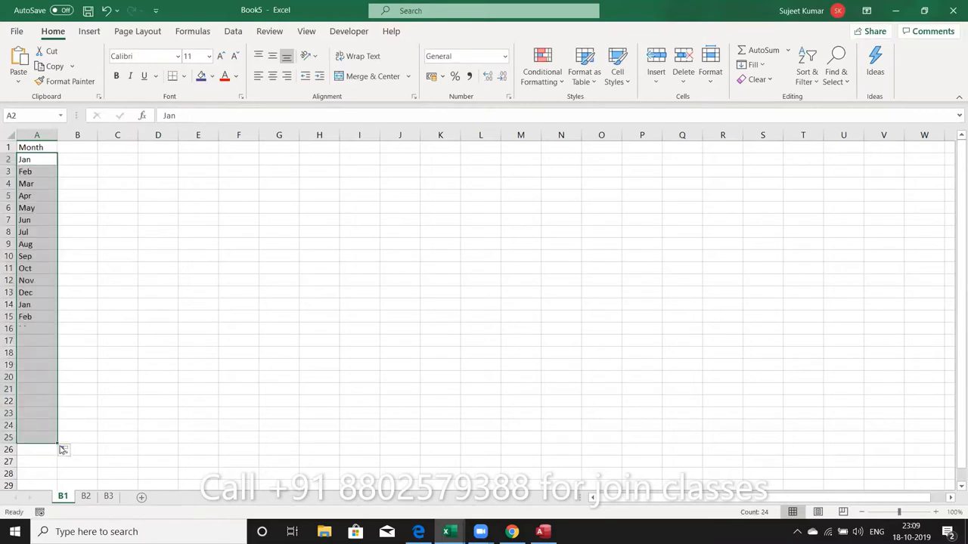
Enter header P-1 in B1 and fill it across to P-6 in G1
click(74, 148)
text(P)
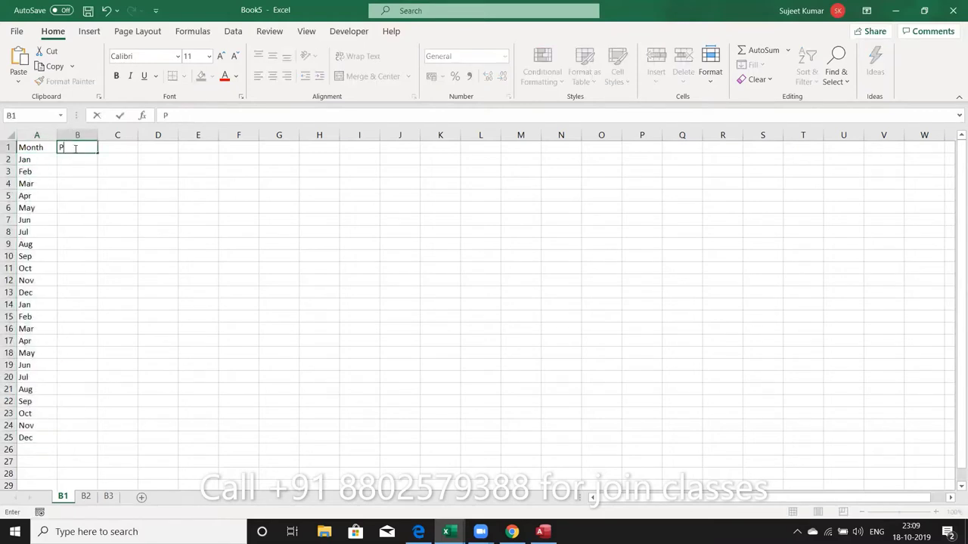
text(-1)
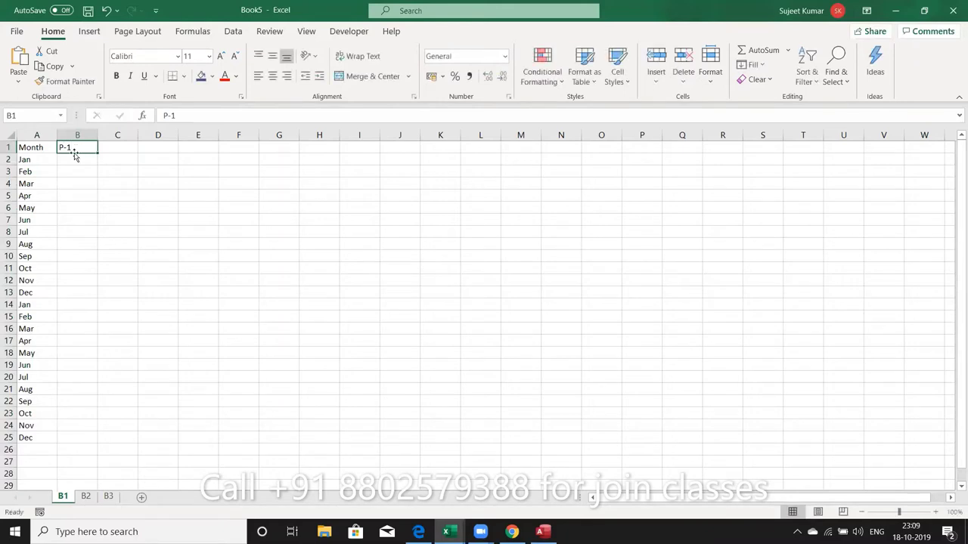
click(74, 159)
click(72, 147)
drag(97, 153, 293, 149)
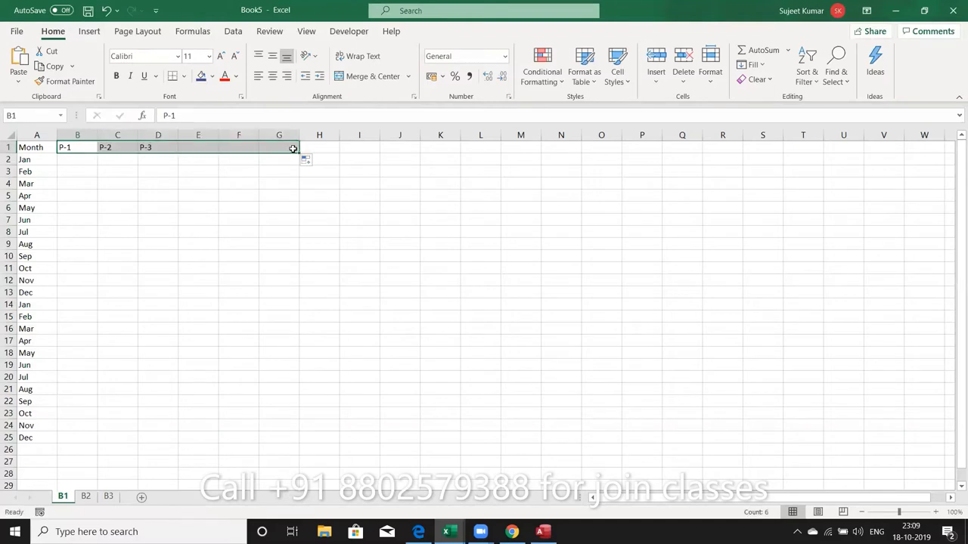
Enter =RANDBETWEEN(10,90) in B2 and copy it across to G2
click(86, 166)
text(=ra)
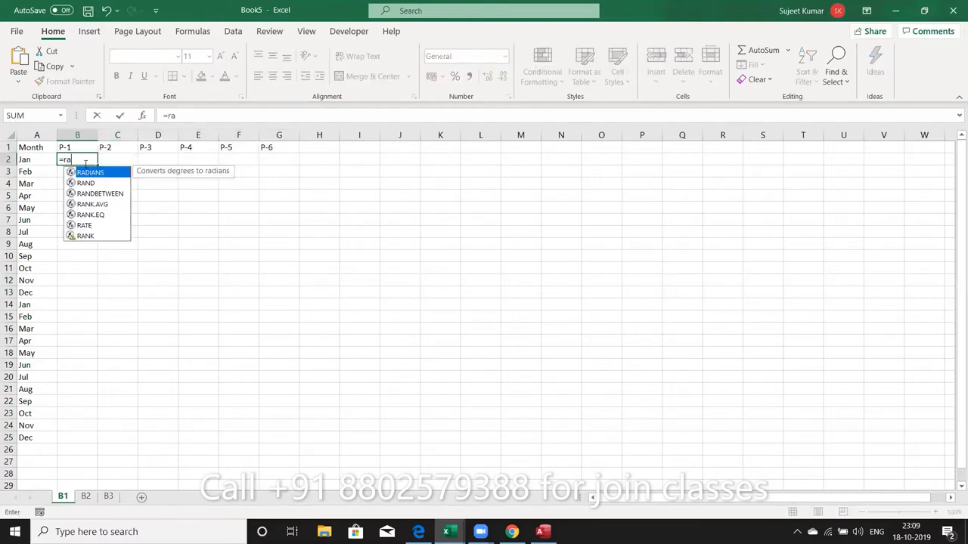
key(Down)
key(Tab)
text(10)
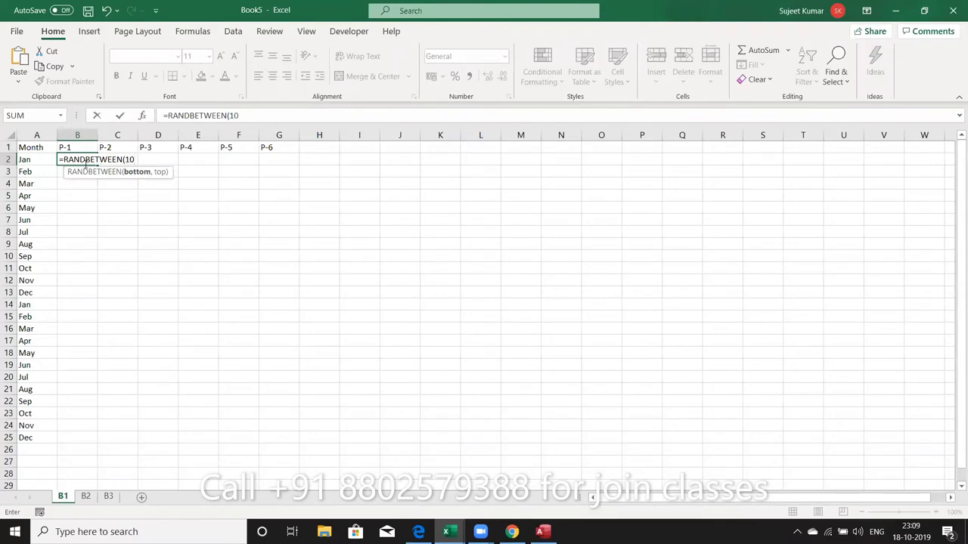
text(,90)
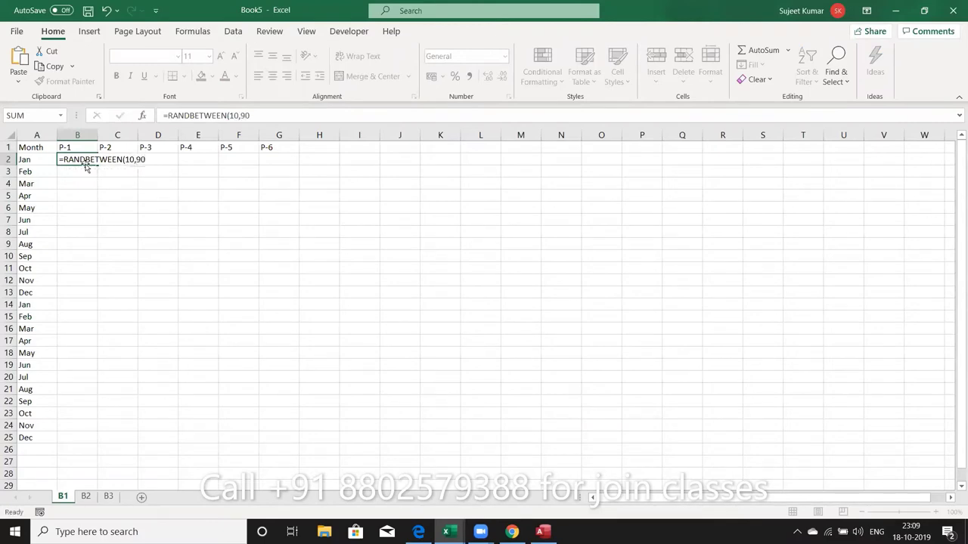
key(ctrl+Return)
key(ctrl+Up)
key(ctrl+Right)
key(Down)
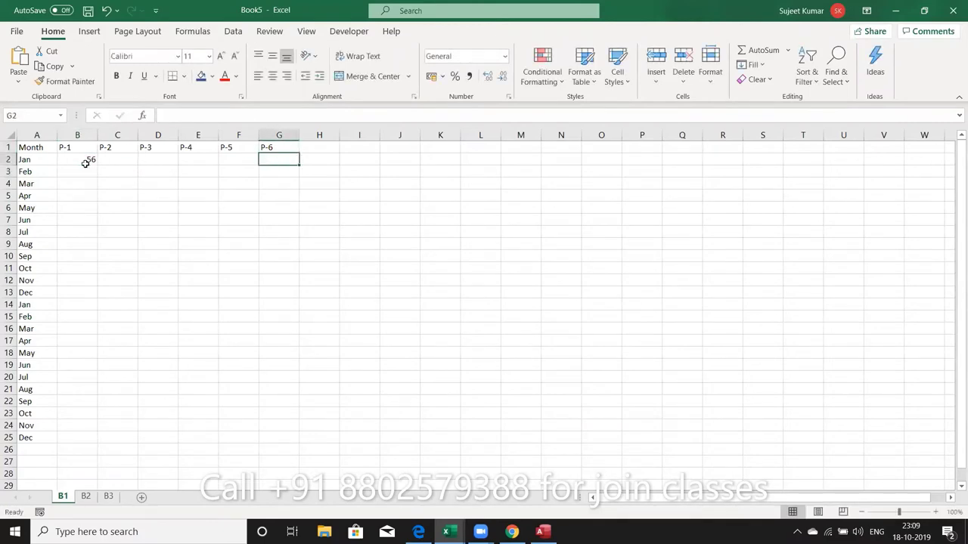
key(ctrl+shift+Left)
key(ctrl+r)
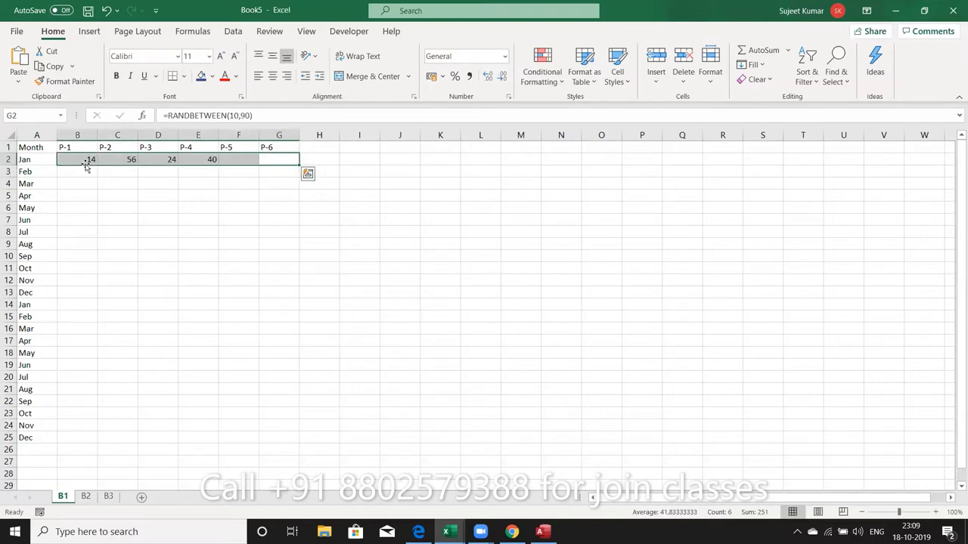
Fill the RANDBETWEEN formulas down B2:G25 for all months
key(Home)
key(ctrl+Down)
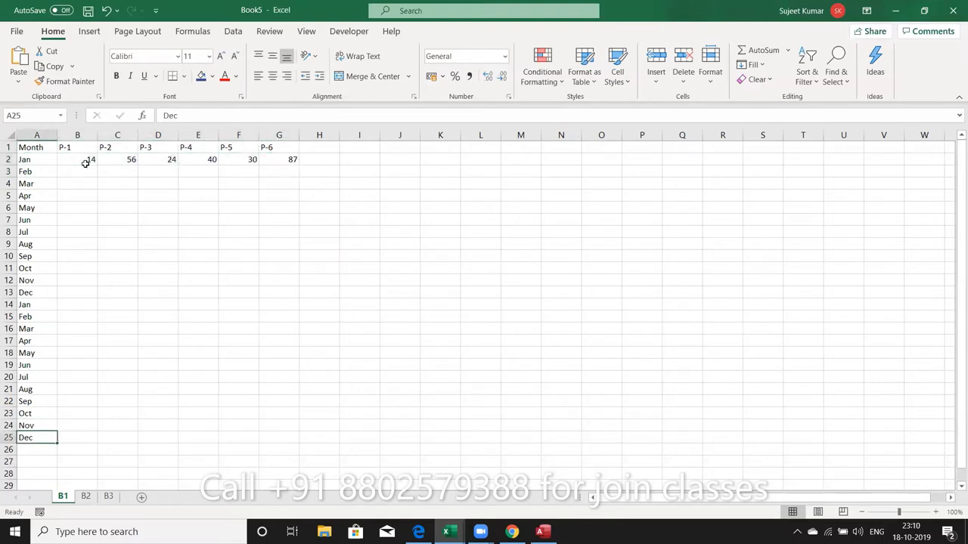
key(Right)
key(ctrl+shift+Up)
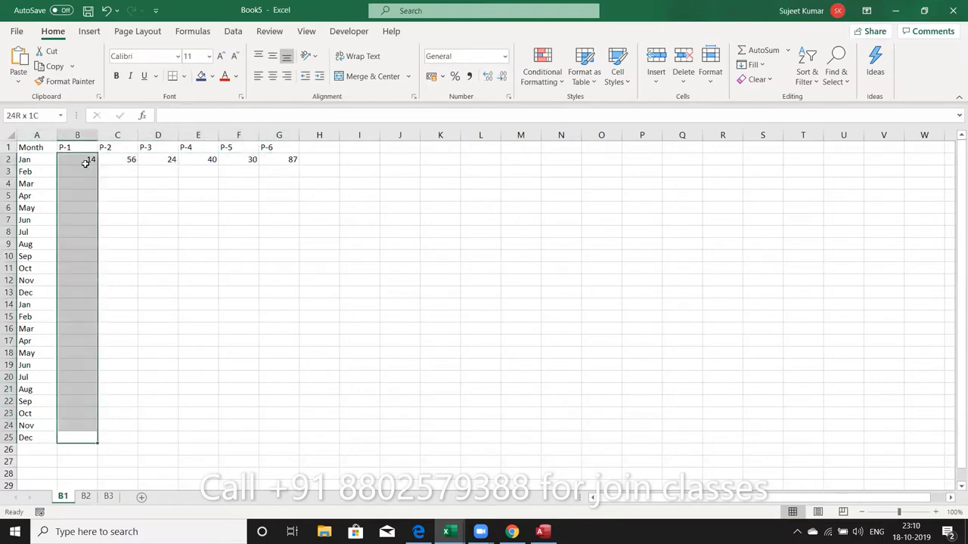
key(ctrl+shift+Right)
key(Left)
key(Right)
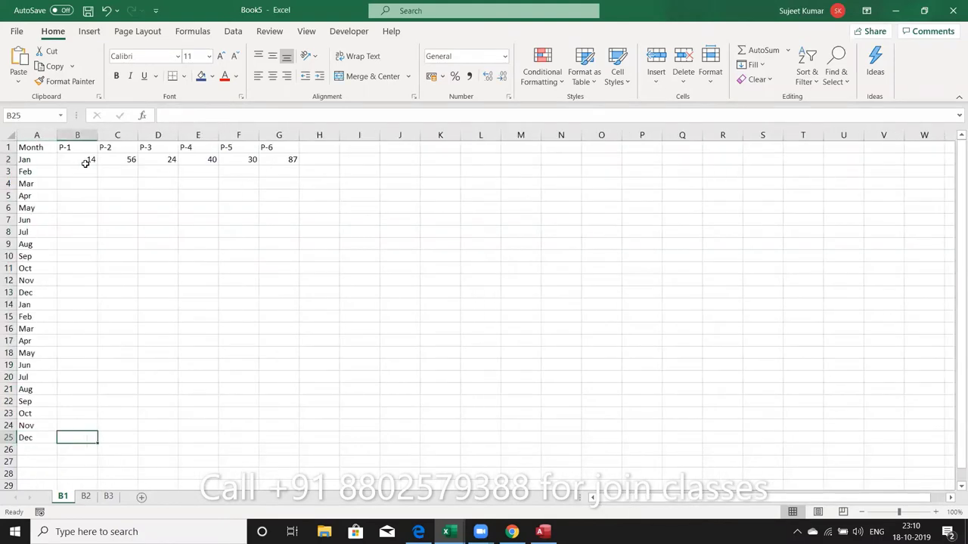
key(ctrl+shift+Up)
key(shift+Right)
key(shift+Right)
key(shift+Right)
key(shift+Right)
key(shift+Right)
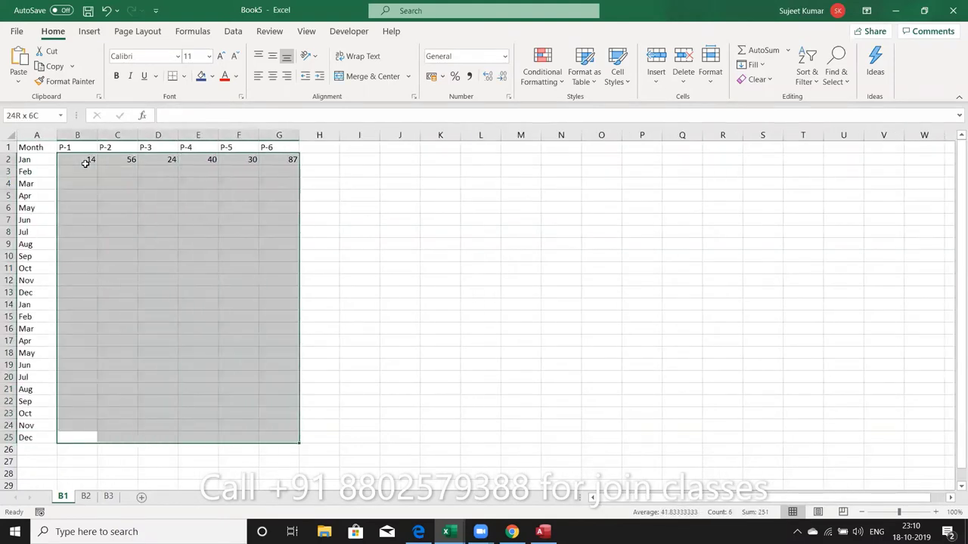
key(ctrl+d)
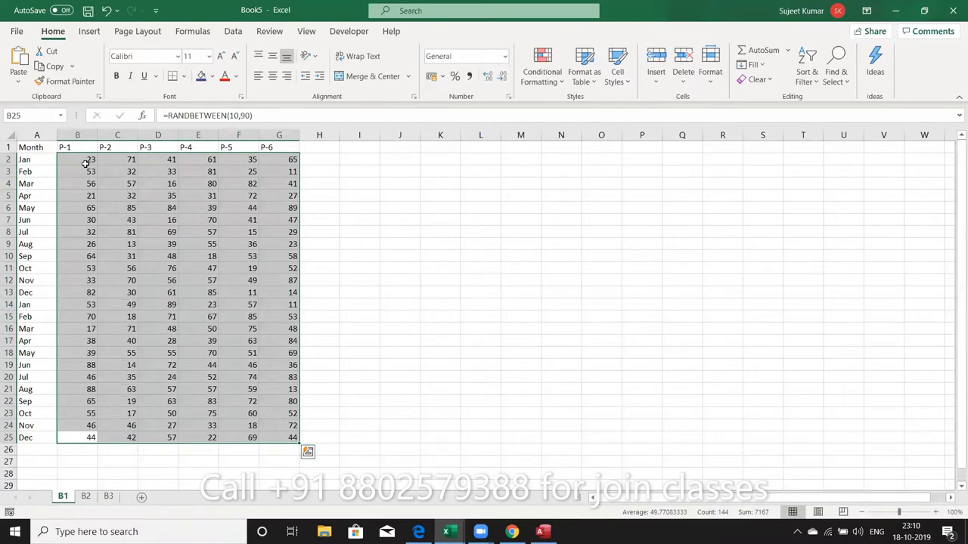
Select the B2:G25 number block and copy it
key(Up)
key(ctrl+Up)
key(Down)
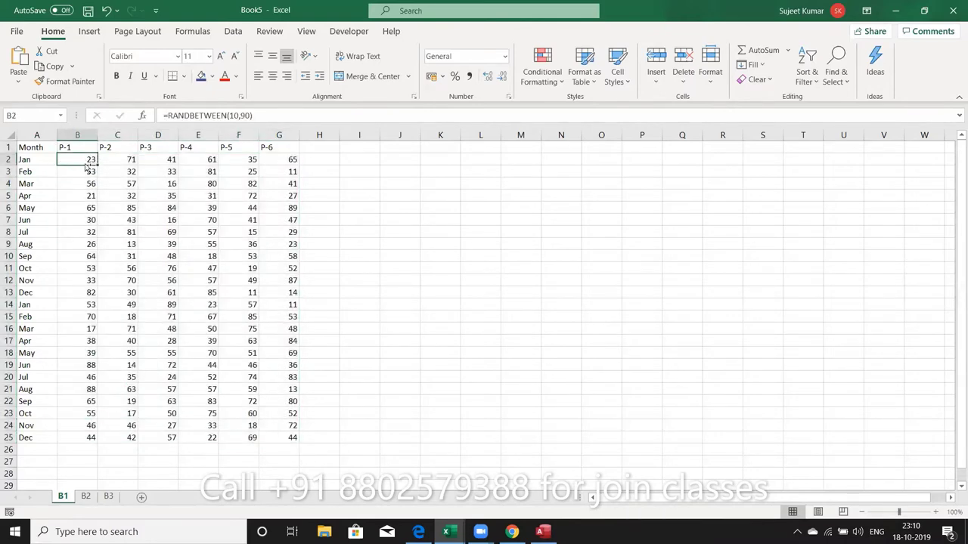
key(ctrl+shift+Right)
key(ctrl+shift+Down)
key(ctrl+c)
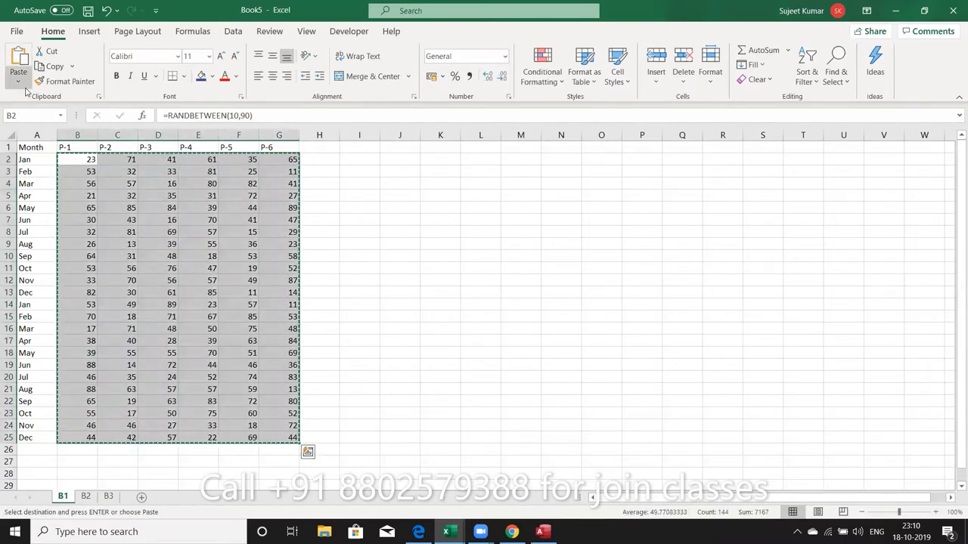
Paste B1's numbers back as values and copy the whole A1:G25 table
click(18, 83)
click(15, 172)
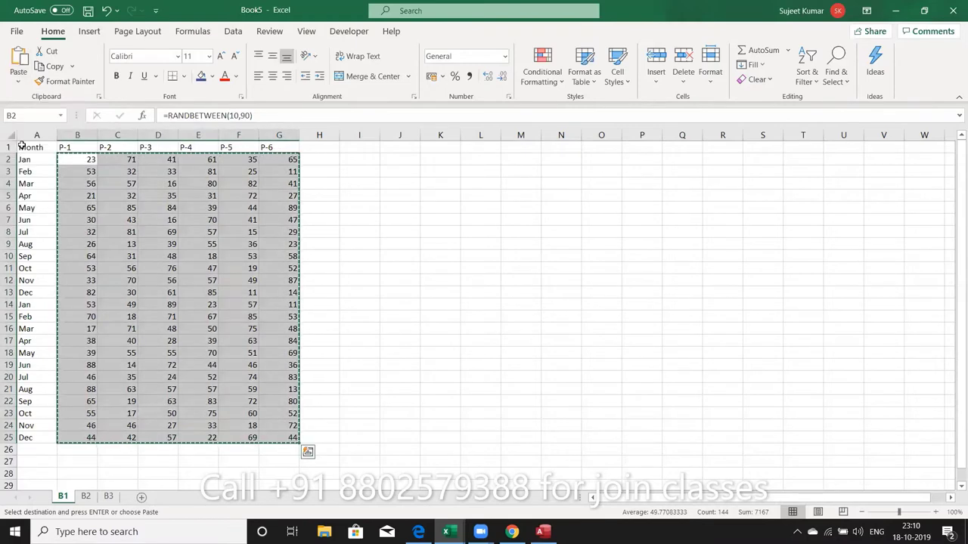
click(33, 148)
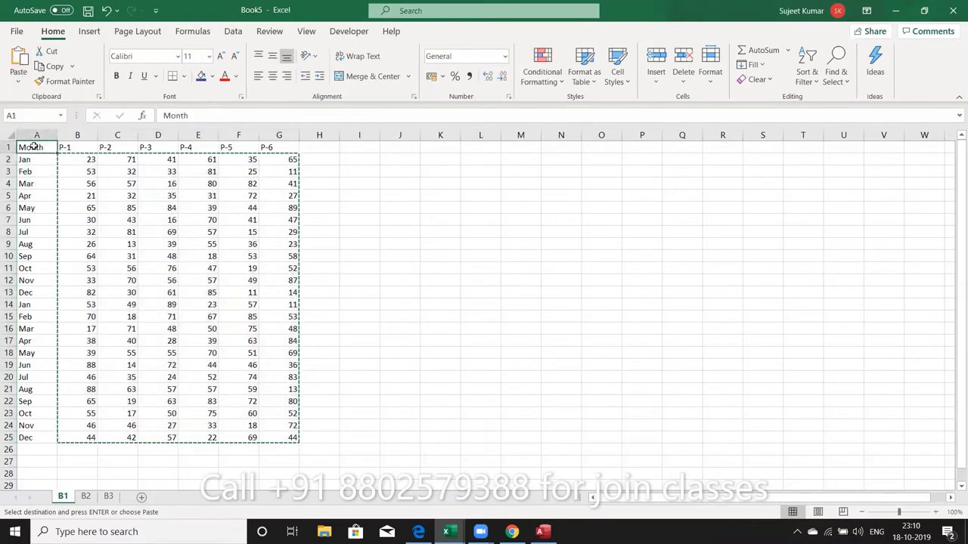
key(ctrl+shift+Right)
key(ctrl+shift+Down)
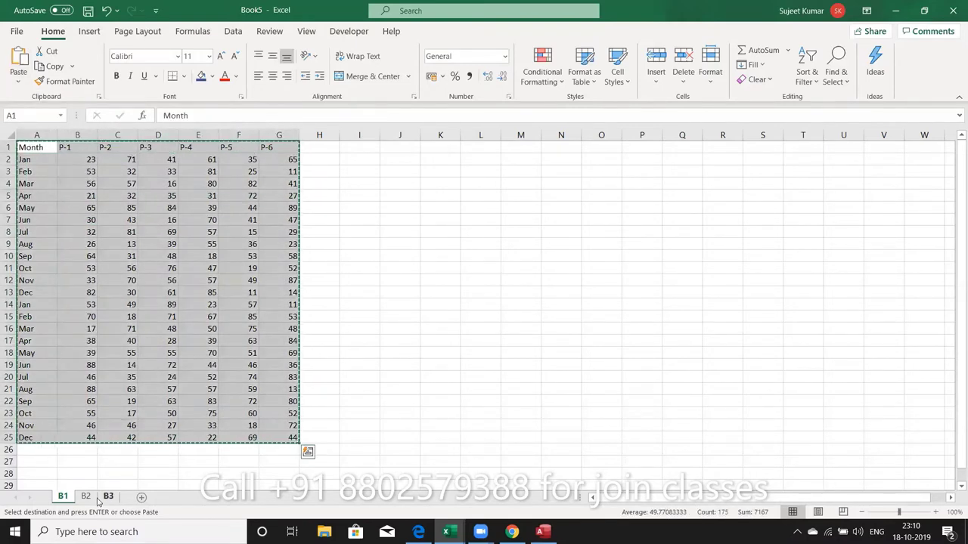
Paste the table into A1 of sheets B2 and B3
click(85, 497)
key(ctrl+v)
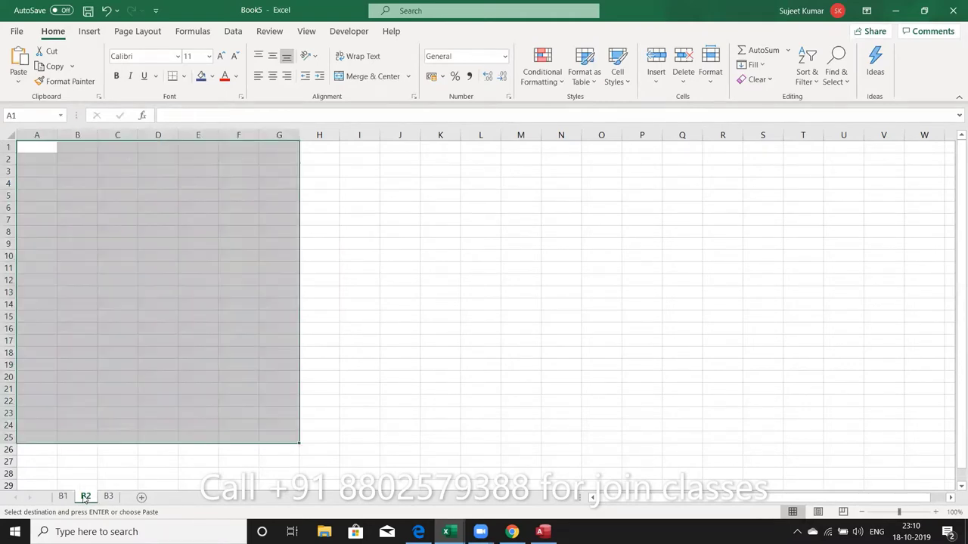
click(109, 497)
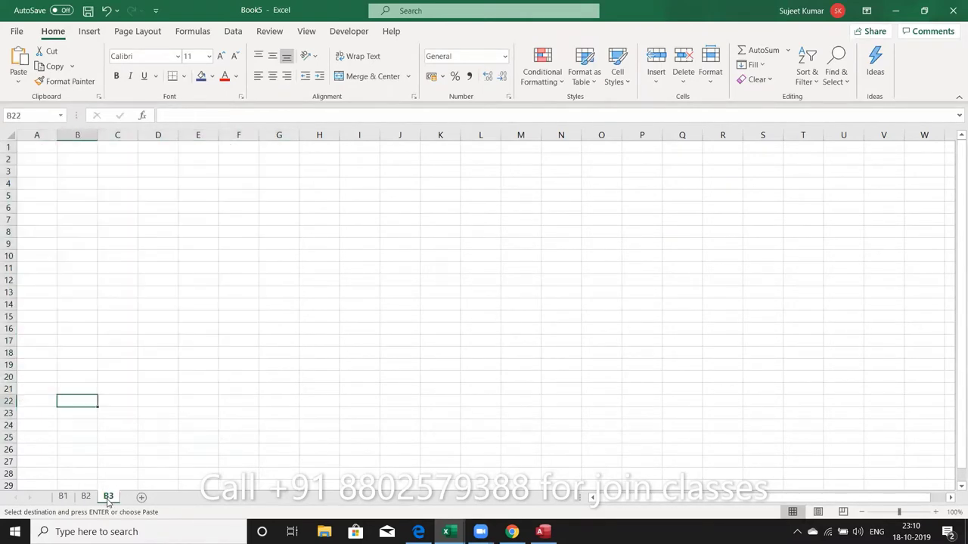
click(42, 143)
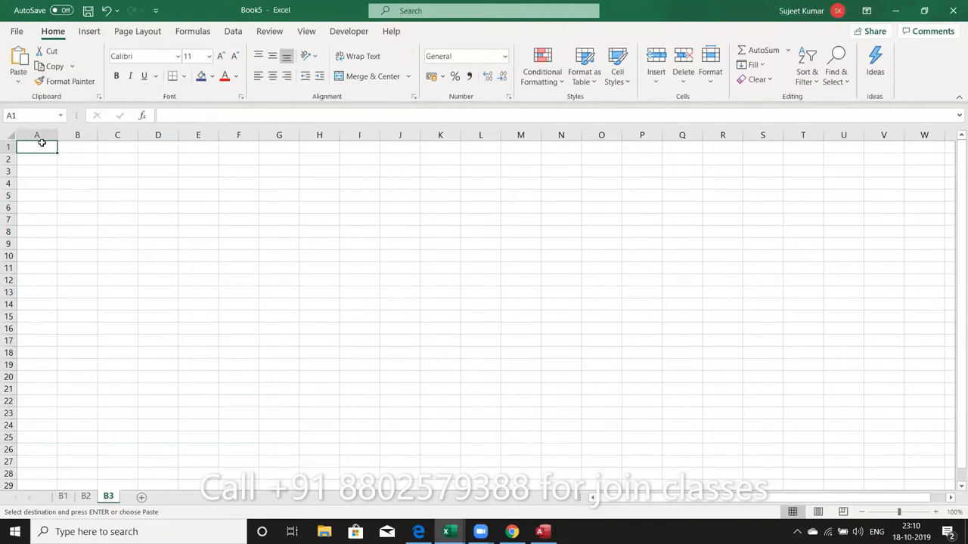
key(ctrl+v)
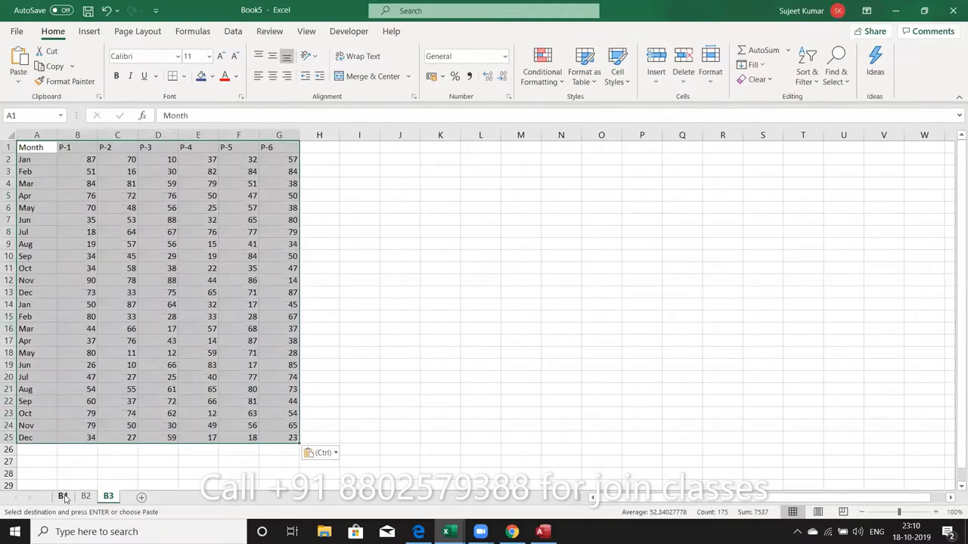
Group sheets B1–B3 and paste values to fix the random numbers on all three
shift+click(63, 497)
key(ctrl+c)
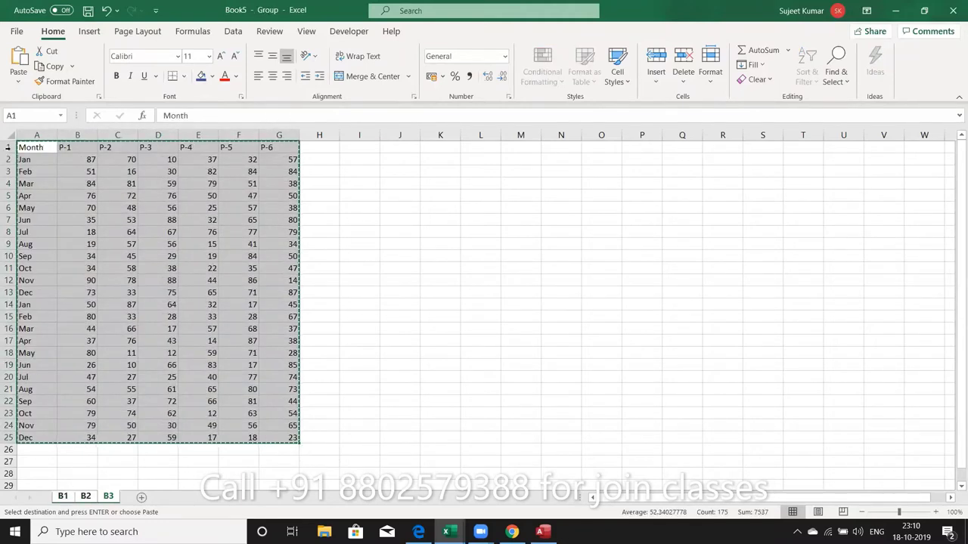
click(20, 83)
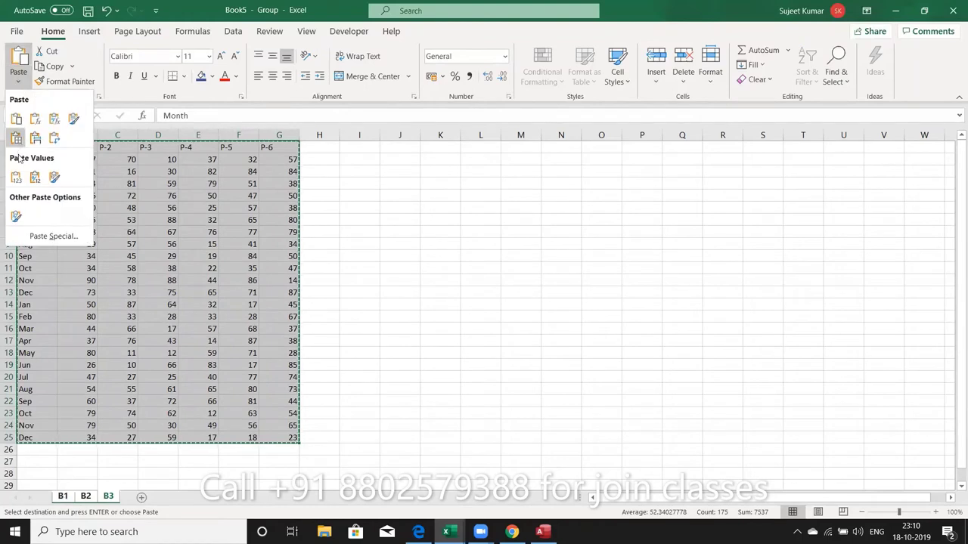
click(15, 178)
Ungroup the sheets and add a new sheet named Pivot after B3
click(75, 231)
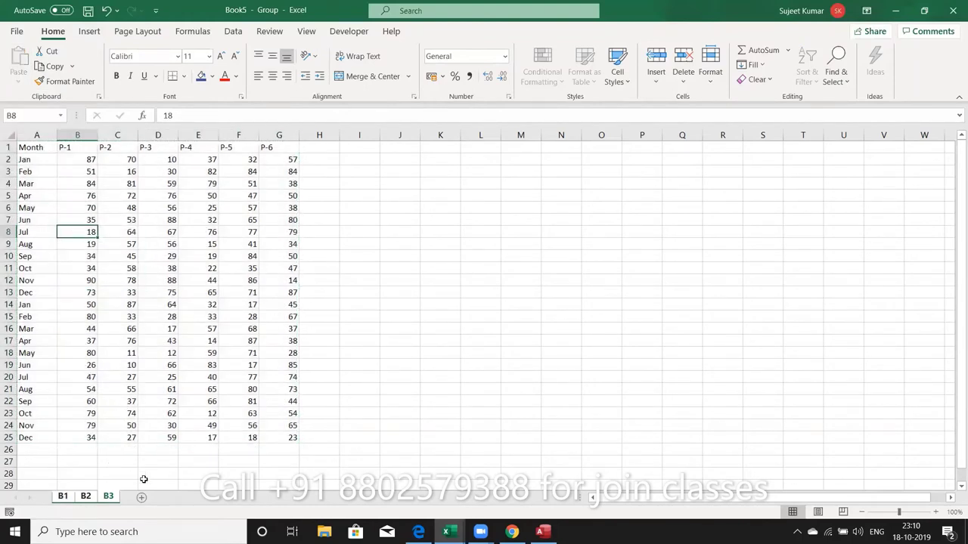
click(85, 497)
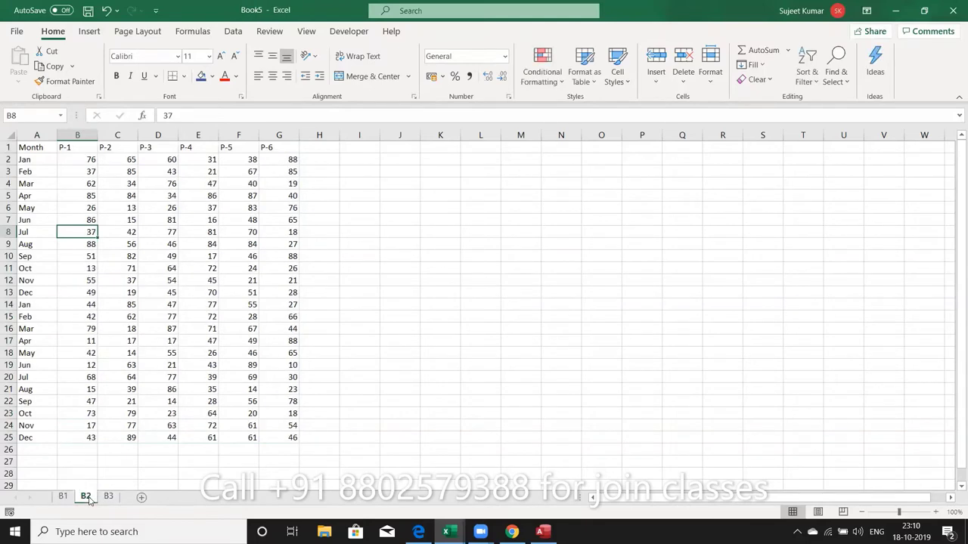
click(104, 499)
click(141, 497)
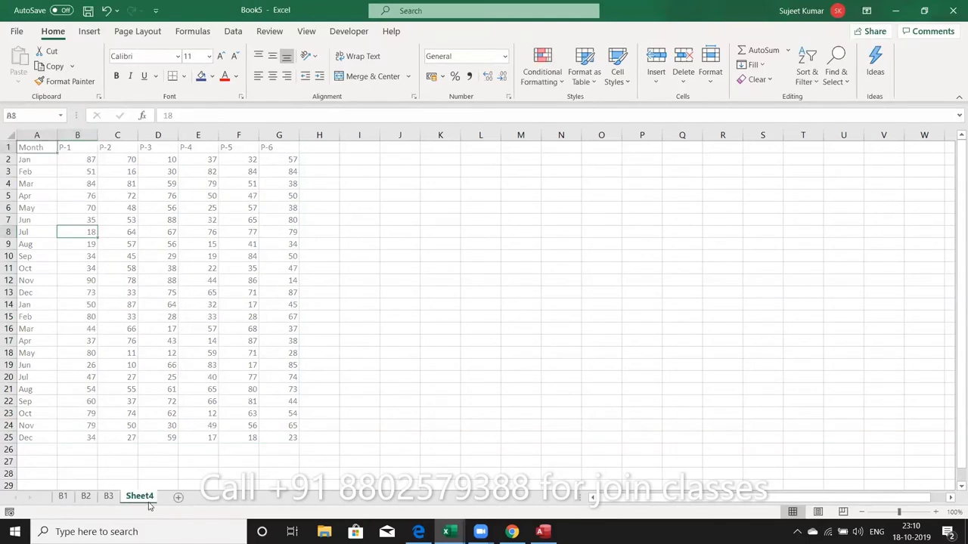
double_click(149, 502)
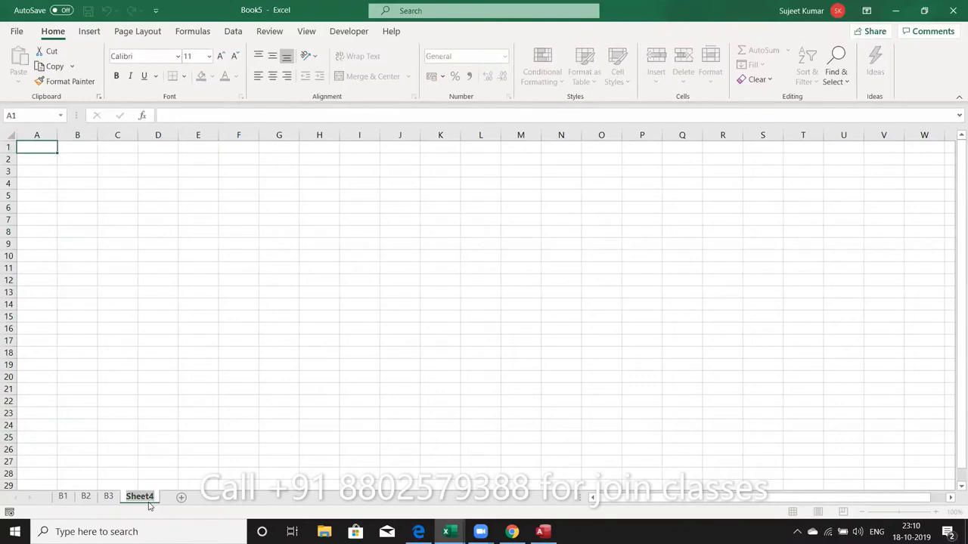
text(Pivot)
click(147, 420)
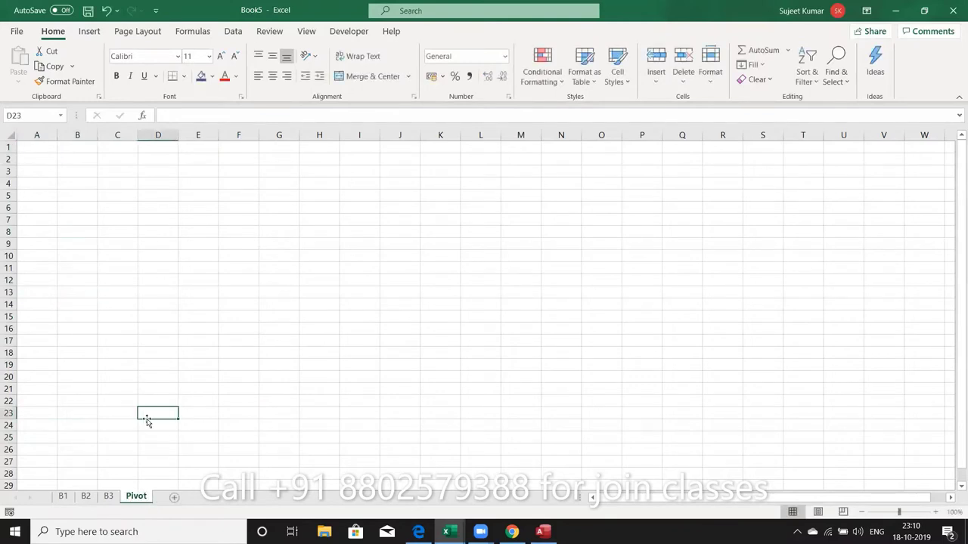
Check sheets B1, B2 and B3, selecting the Jan cell A2 on B3
click(65, 497)
click(91, 499)
click(109, 499)
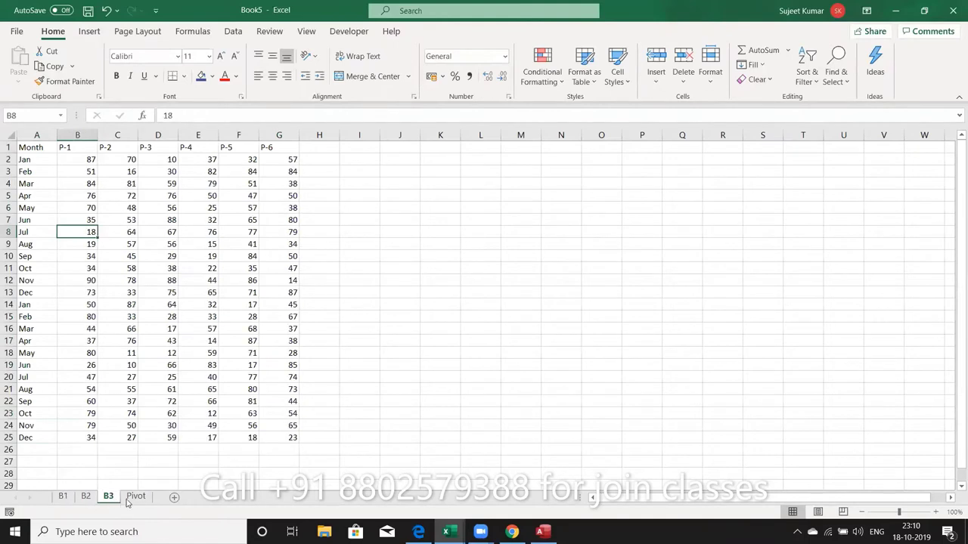
click(35, 157)
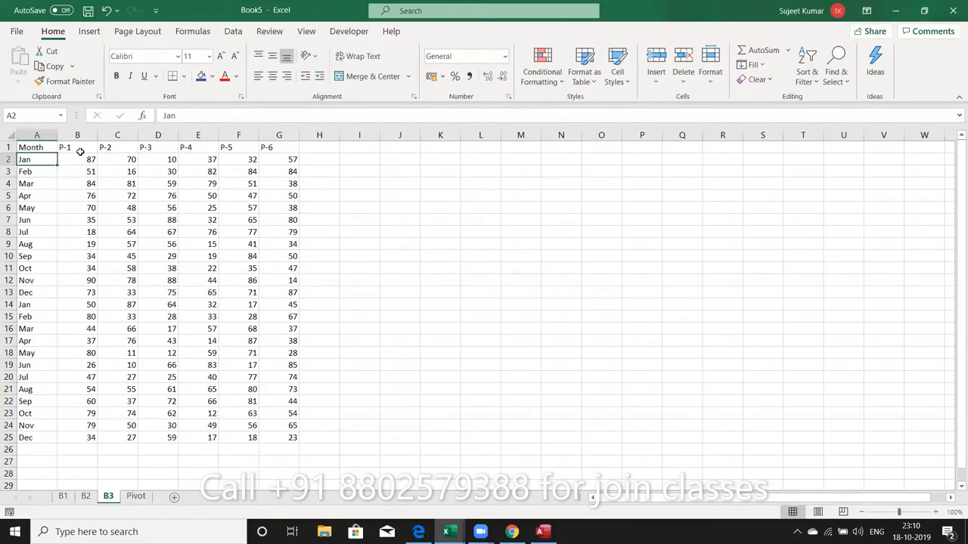
In Save As, browse to Downloads and try the name Data, declining to replace the existing file
click(87, 10)
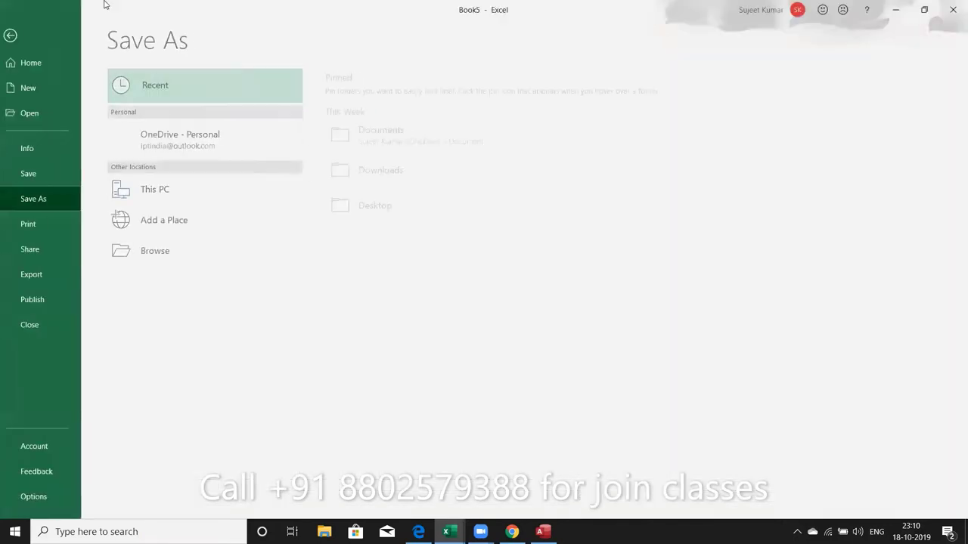
click(387, 175)
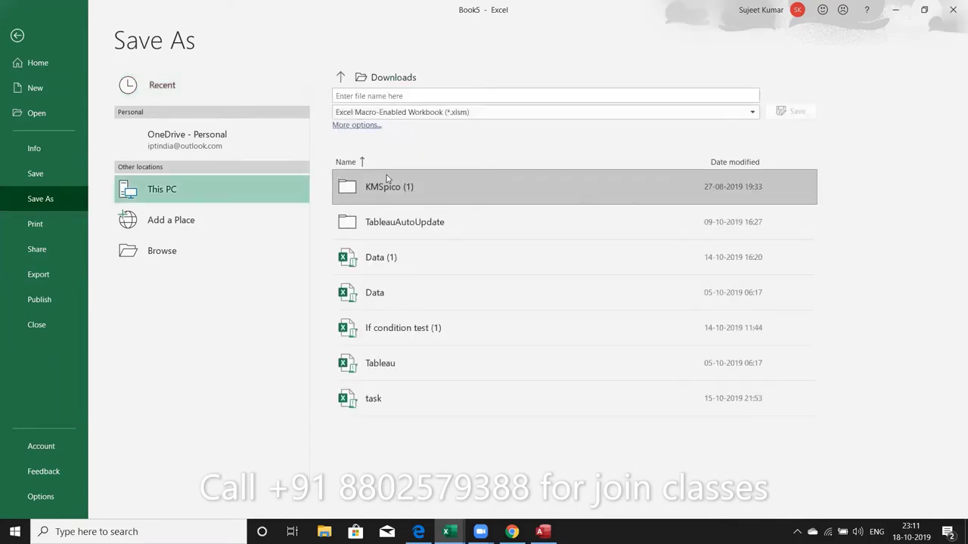
click(397, 94)
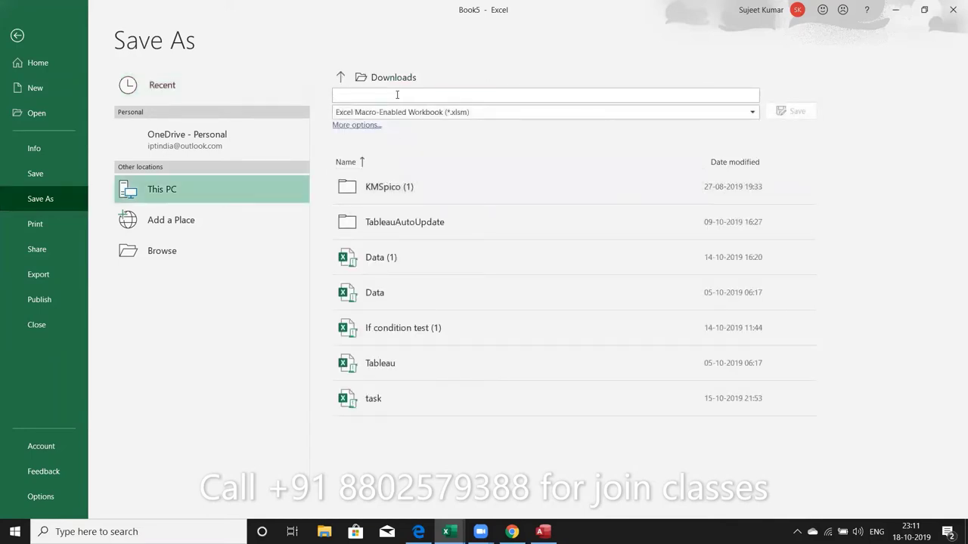
text(P)
key(BackSpace)
text(Data)
click(785, 117)
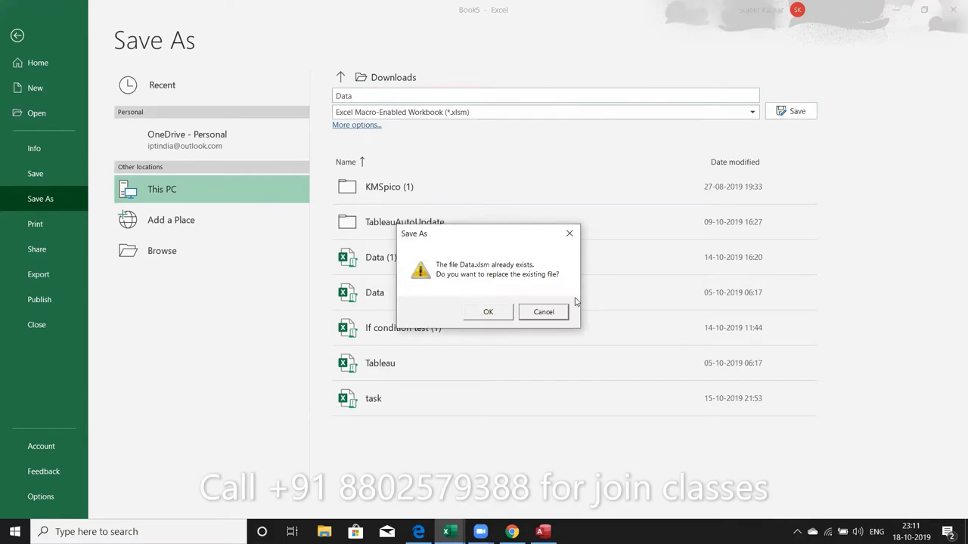
key(Escape)
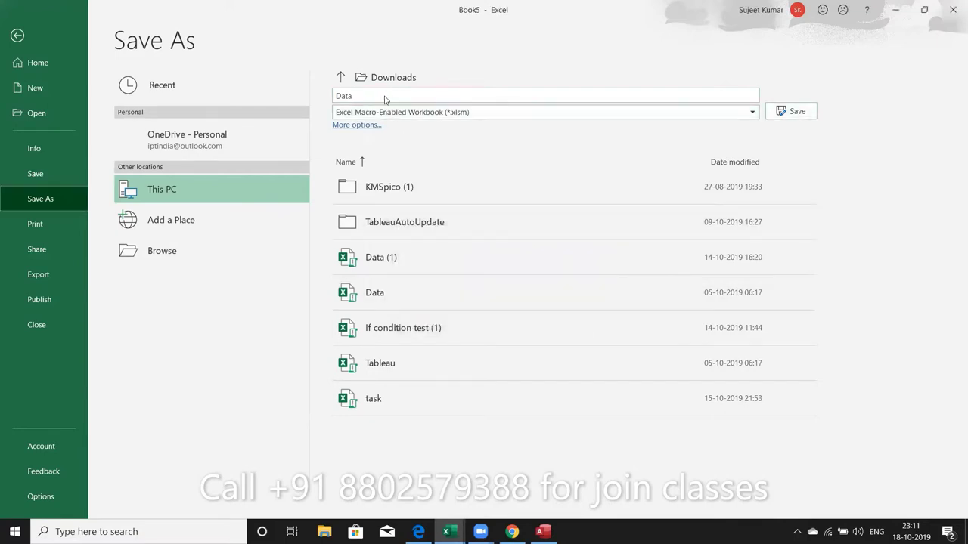
Change the file name to Ac-Data and save it as a macro-enabled workbook
click(384, 98)
click(384, 97)
key(BackSpace)
text(Ac-)
text(Dat)
click(804, 118)
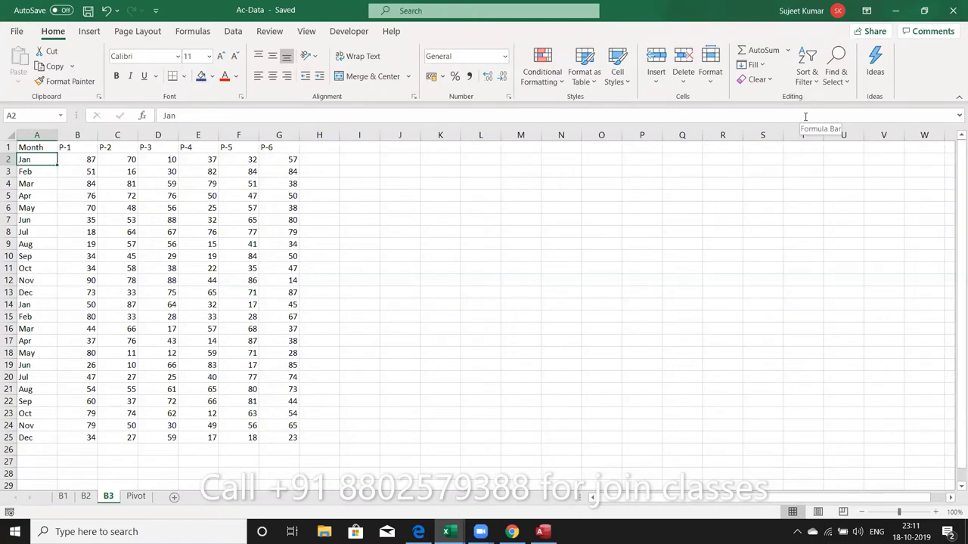
Review the month labels on B1 and the B2–B3 tables, ending on A1 of the empty Pivot sheet
click(67, 498)
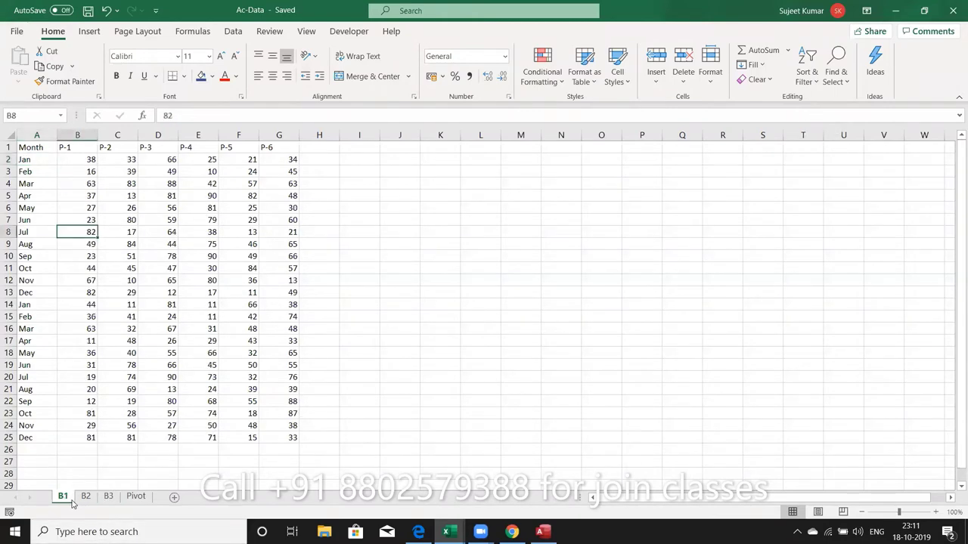
click(39, 438)
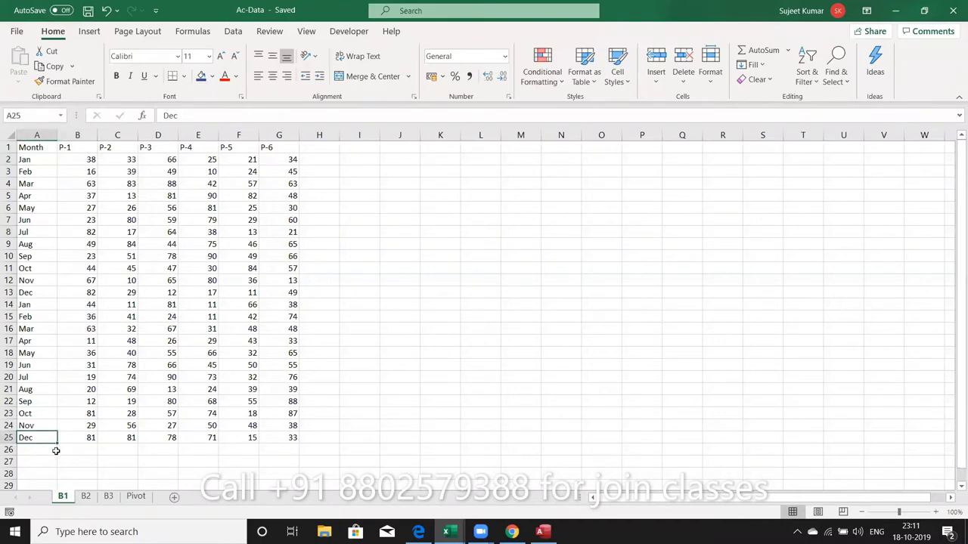
drag(33, 152, 32, 318)
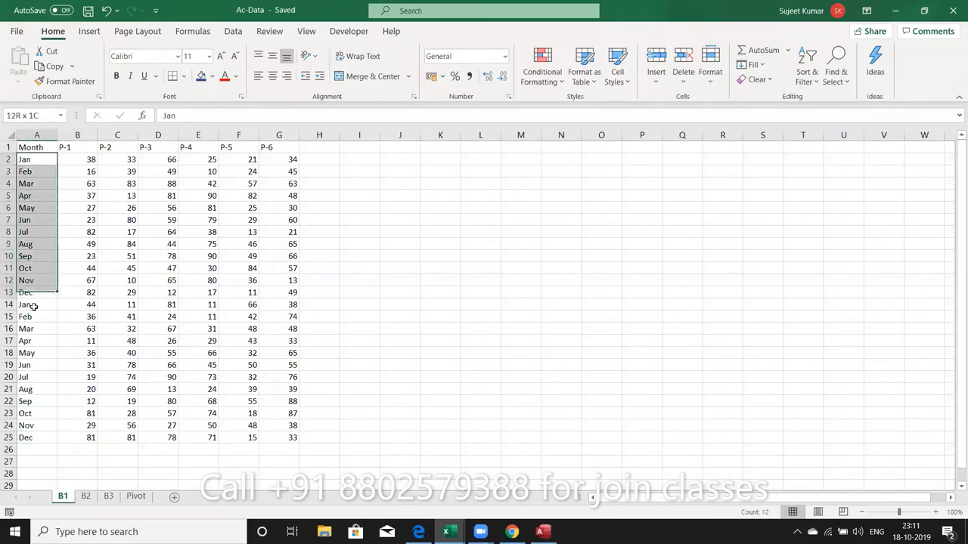
click(30, 448)
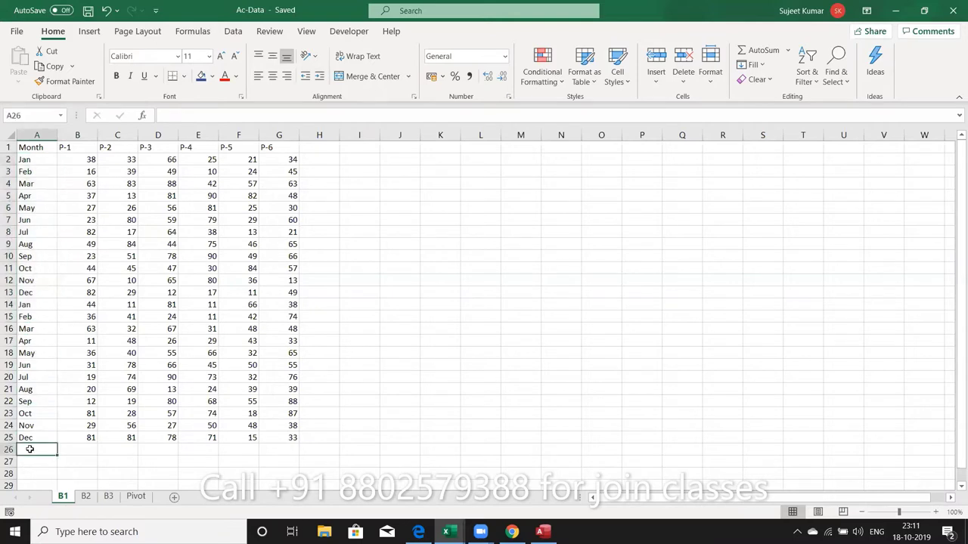
click(101, 499)
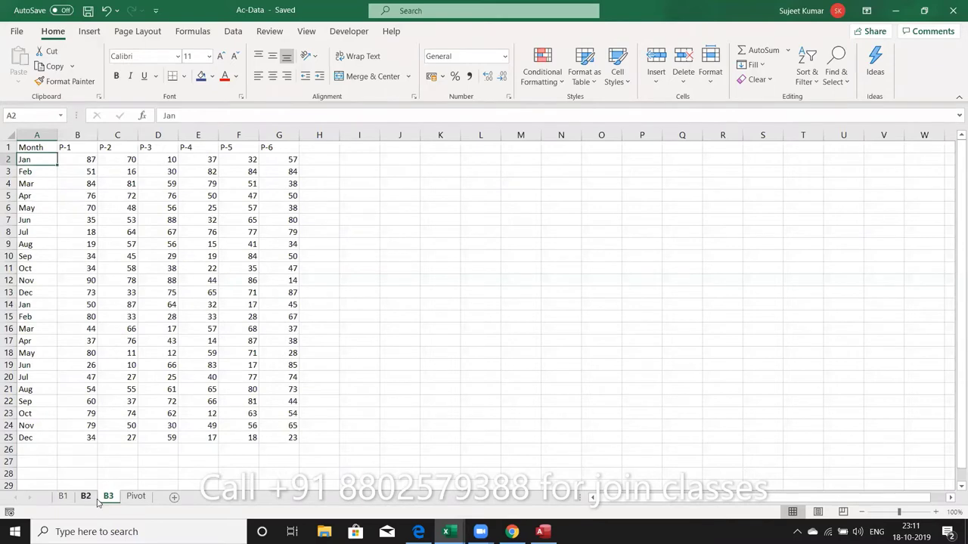
click(86, 499)
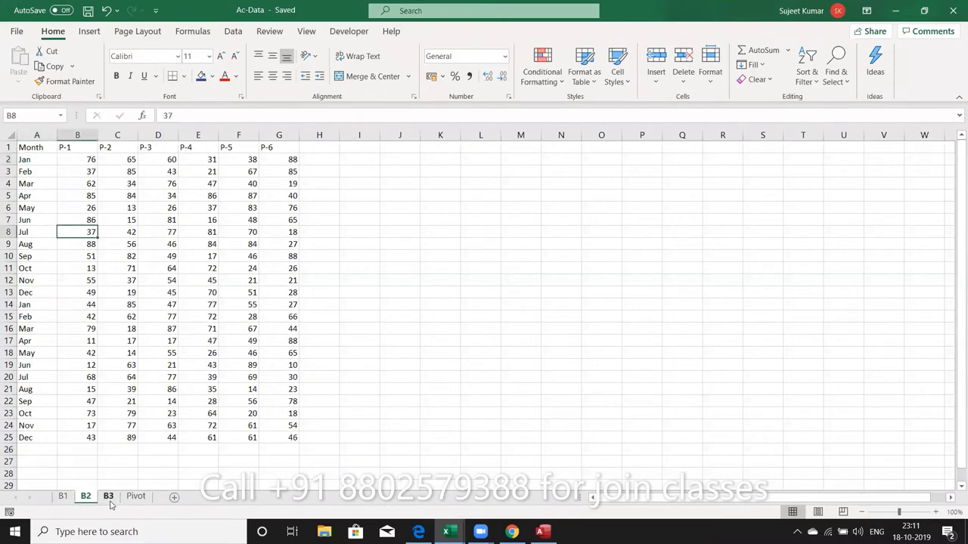
click(111, 501)
click(136, 501)
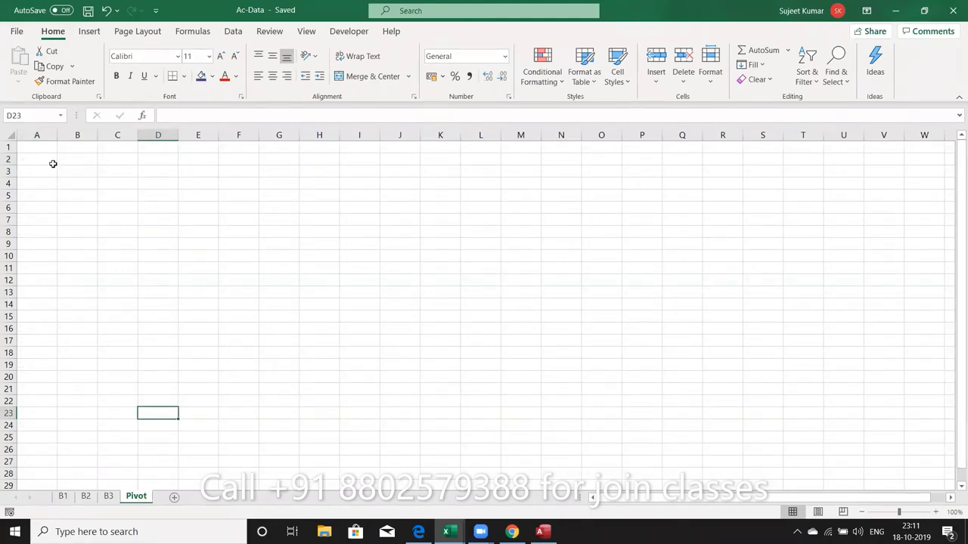
click(44, 143)
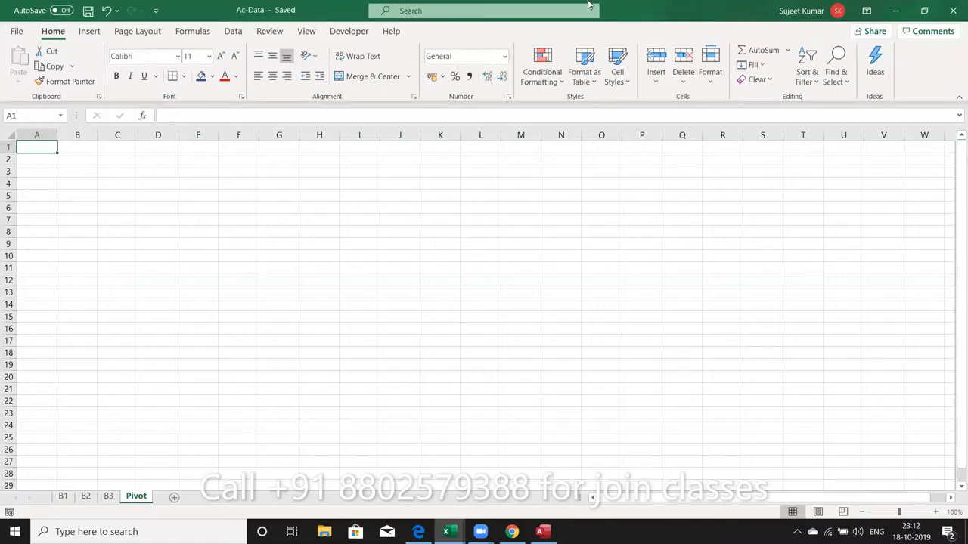
Close the Ac-Data workbook and launch Microsoft Access from the Start menu
click(953, 8)
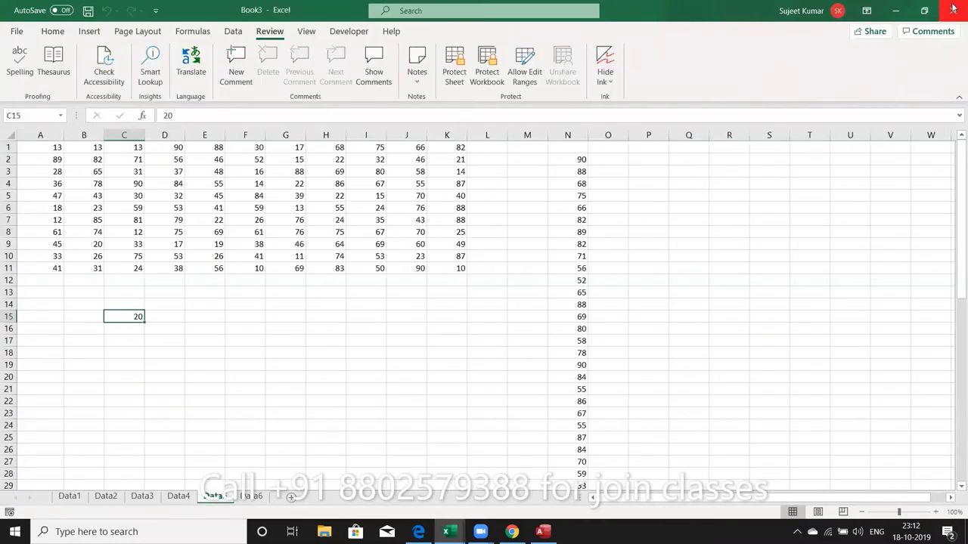
key(super)
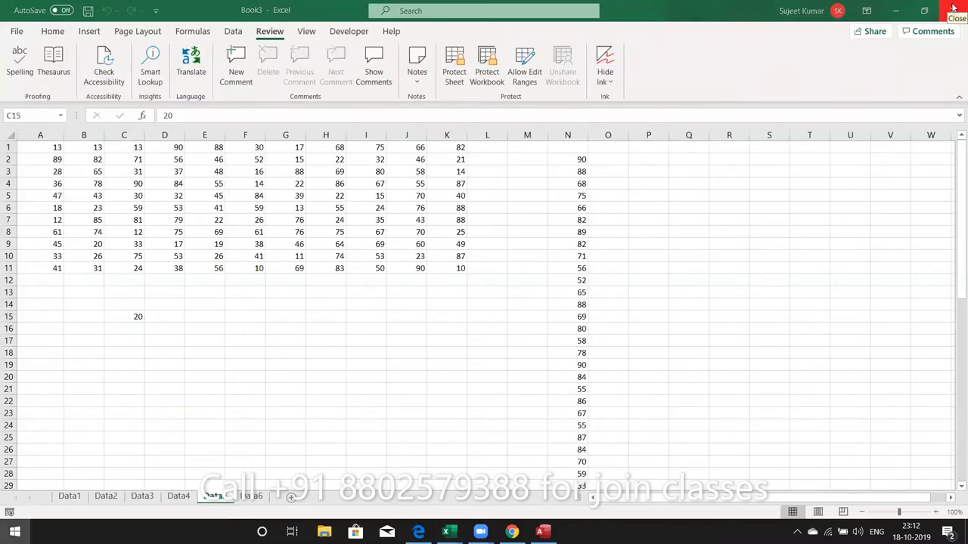
mouse_move(542, 531)
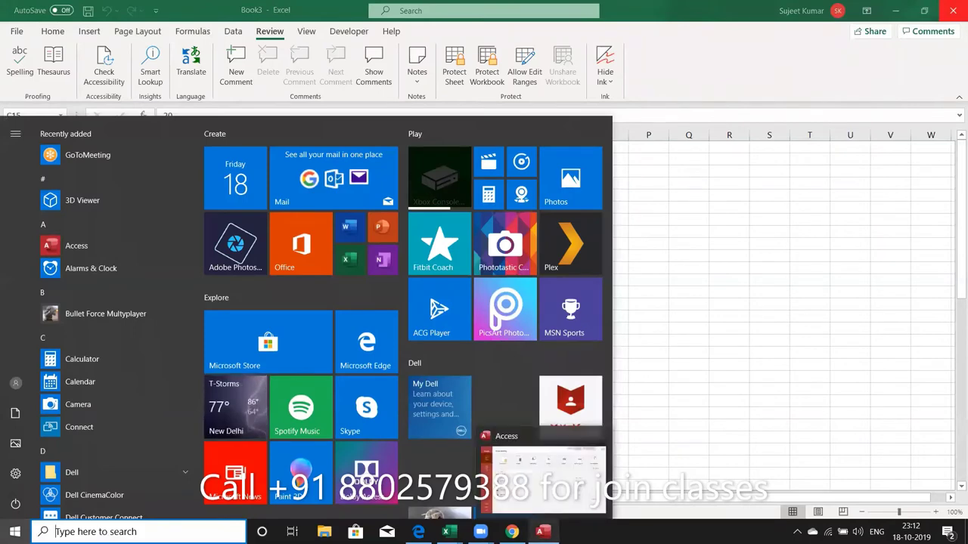
click(548, 505)
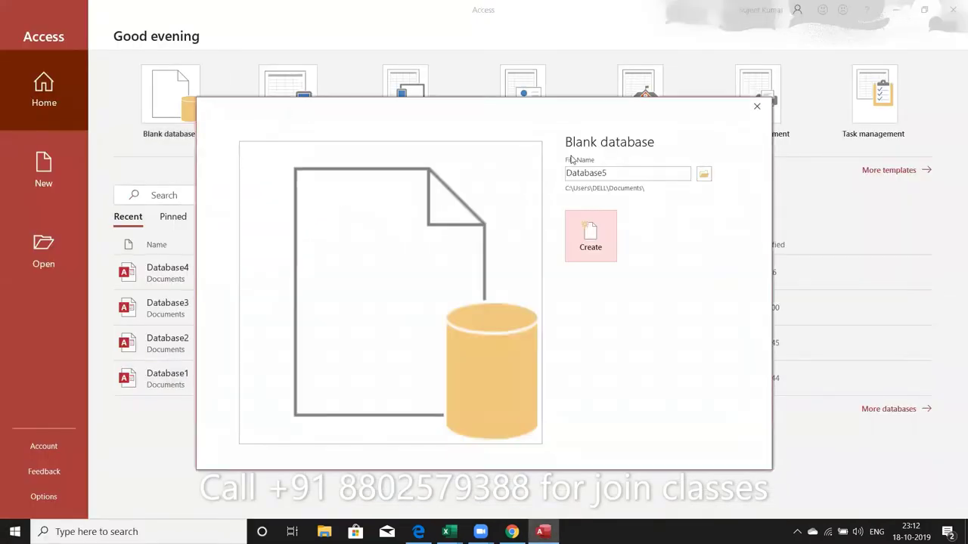
Create a blank database named PData
double_click(583, 175)
text(PData)
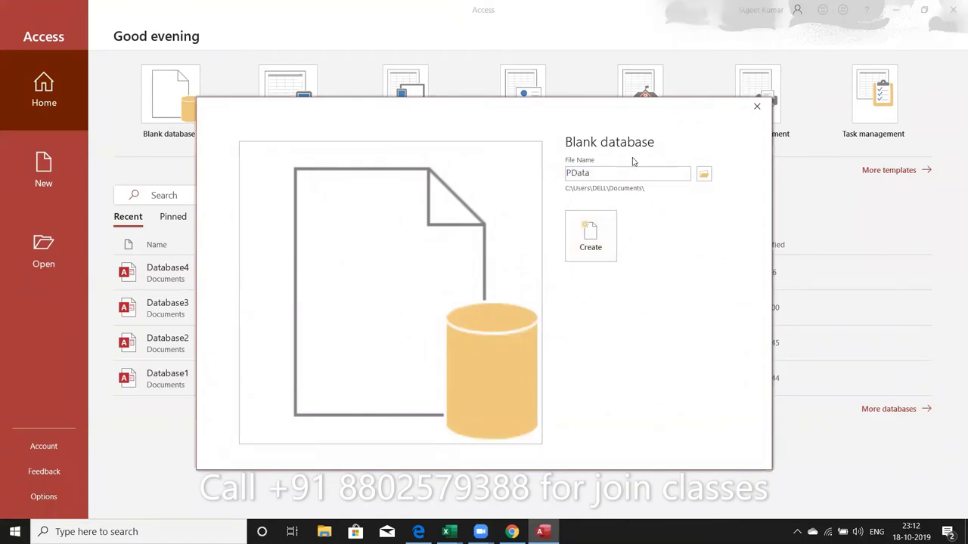
click(597, 227)
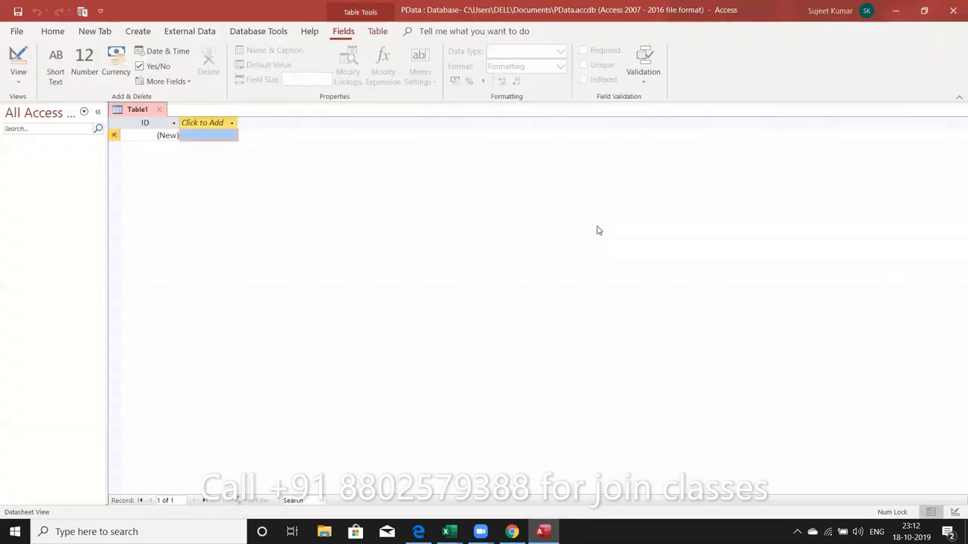
click(201, 36)
click(34, 85)
mouse_move(51, 106)
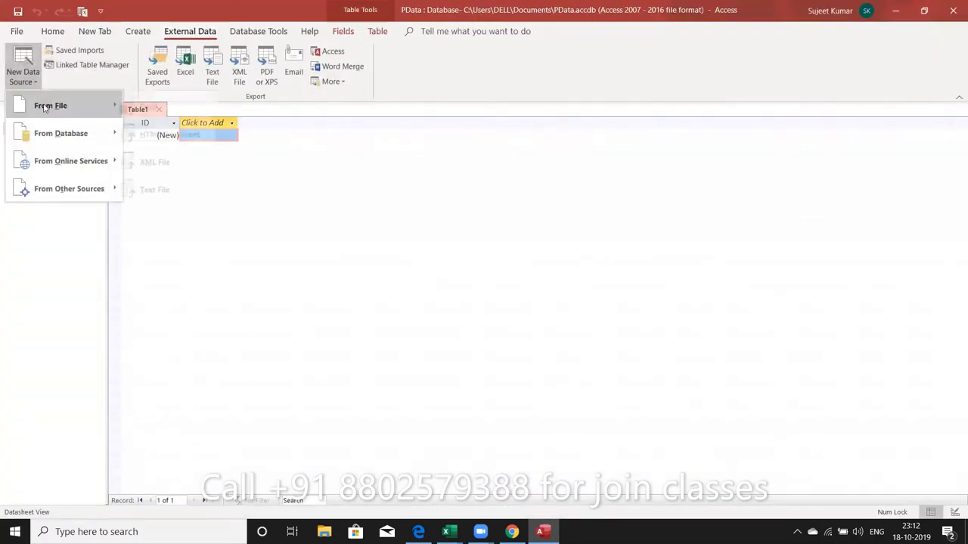
click(151, 107)
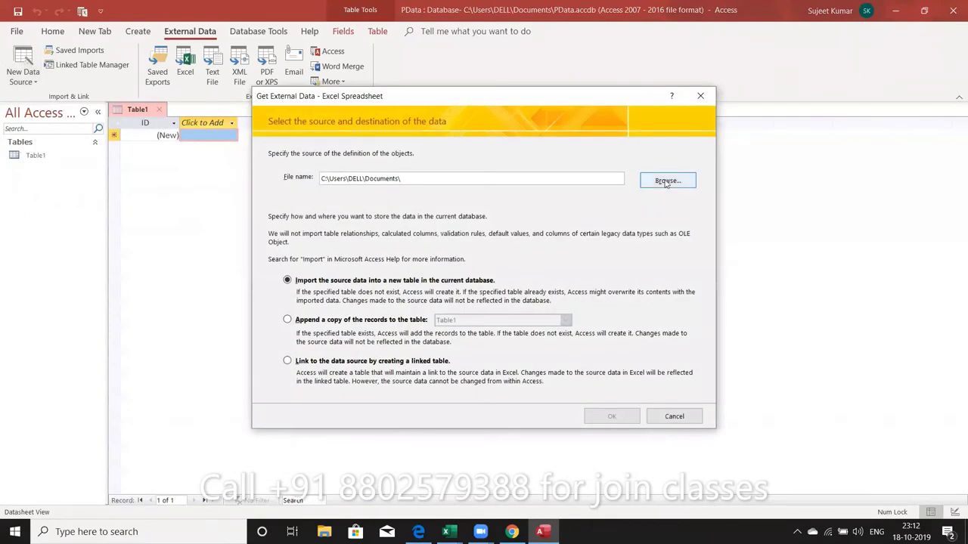
click(664, 183)
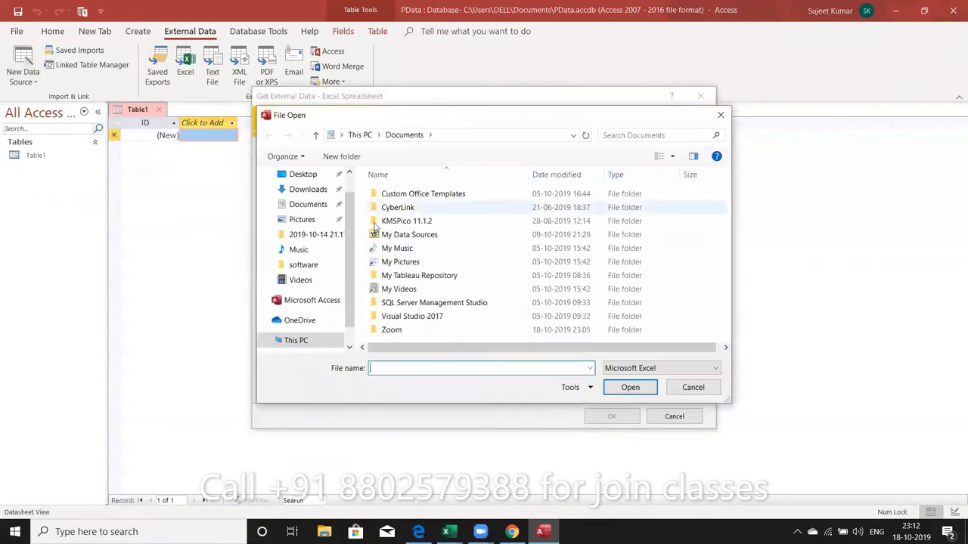
click(308, 190)
click(393, 212)
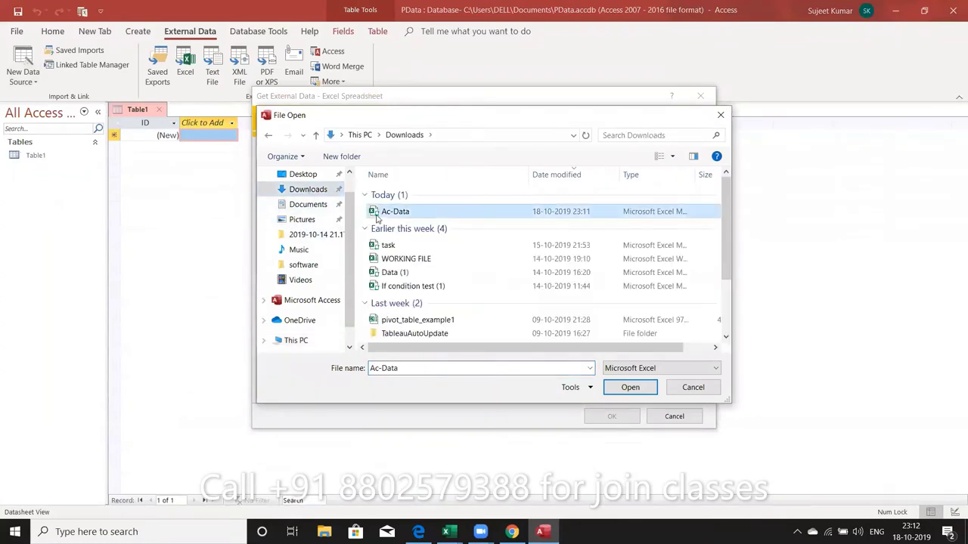
click(627, 387)
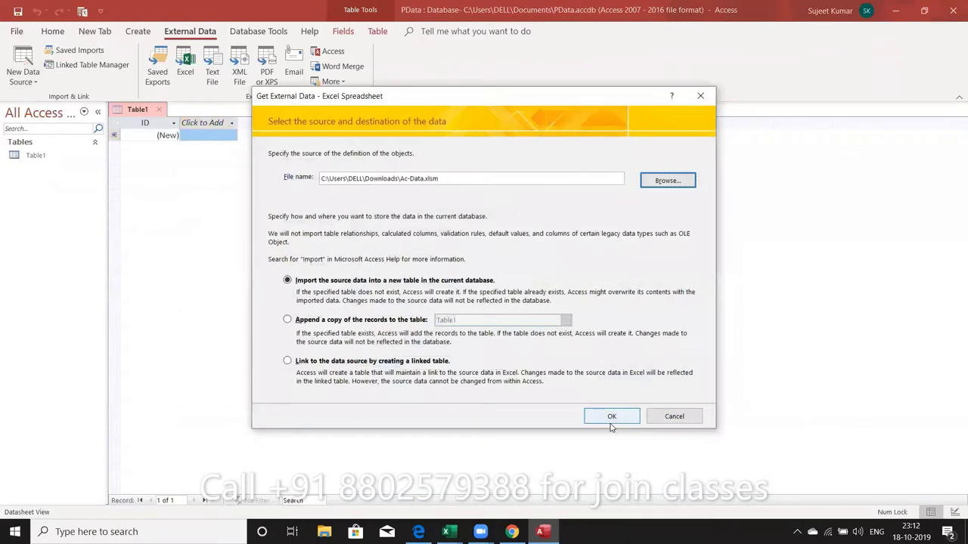
click(612, 416)
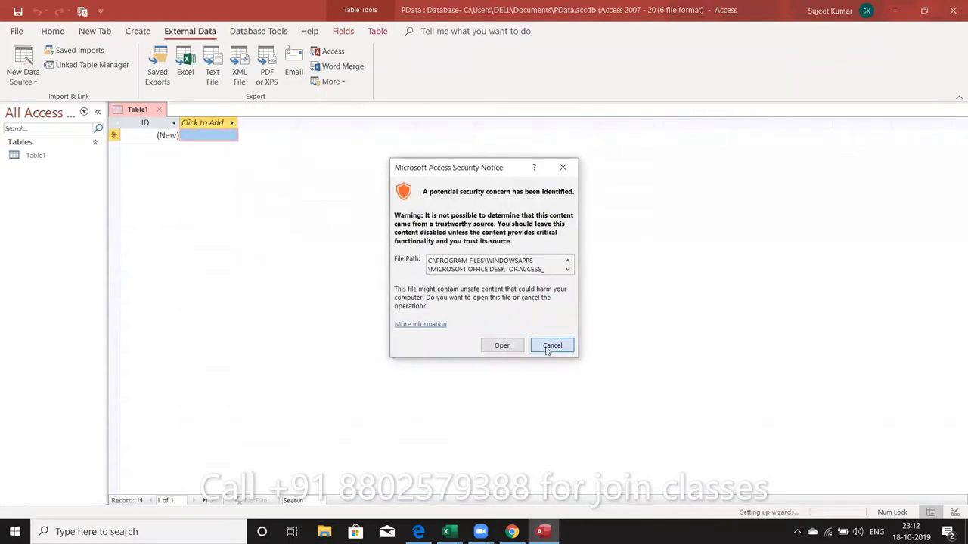
click(551, 346)
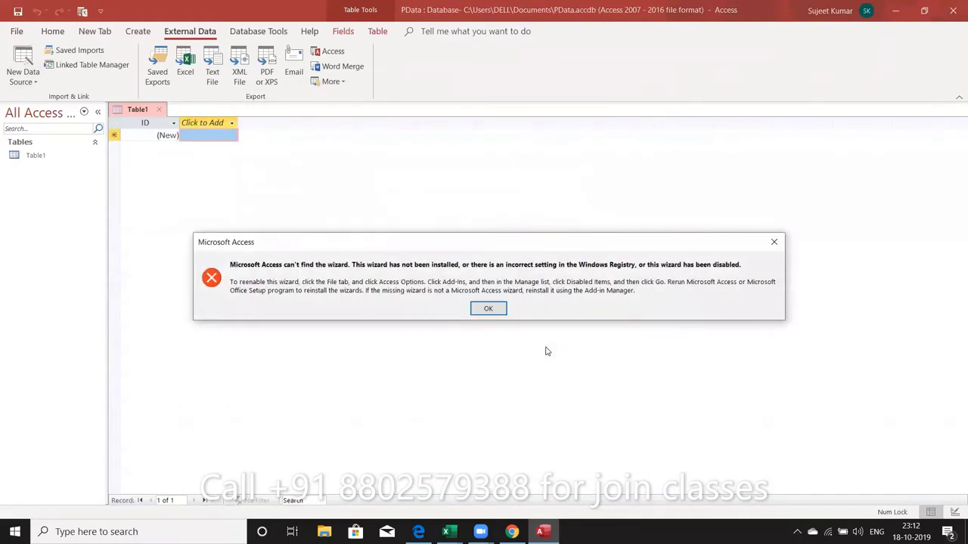
Dismiss the wizard error and choose to link the Excel workbook Ac-Data as a new data source
click(487, 309)
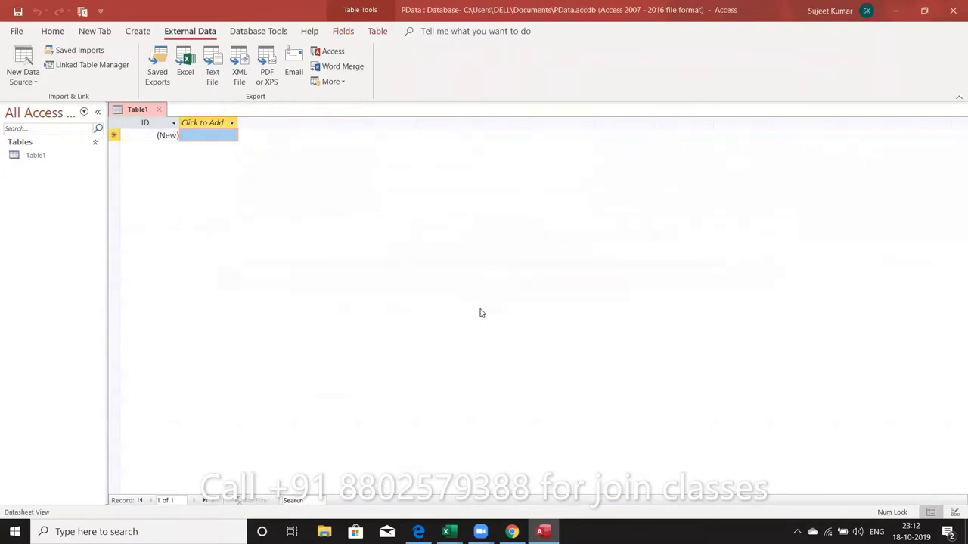
click(23, 76)
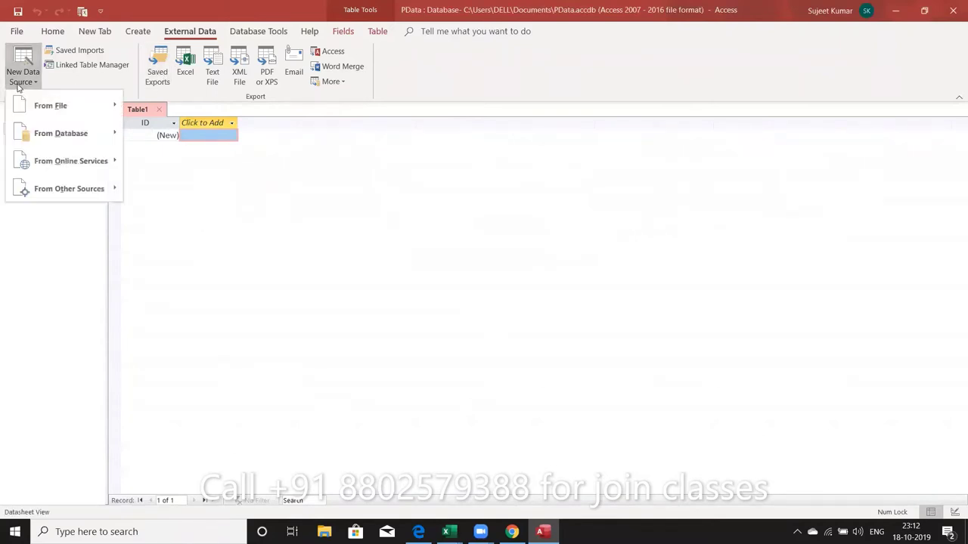
mouse_move(51, 106)
click(159, 103)
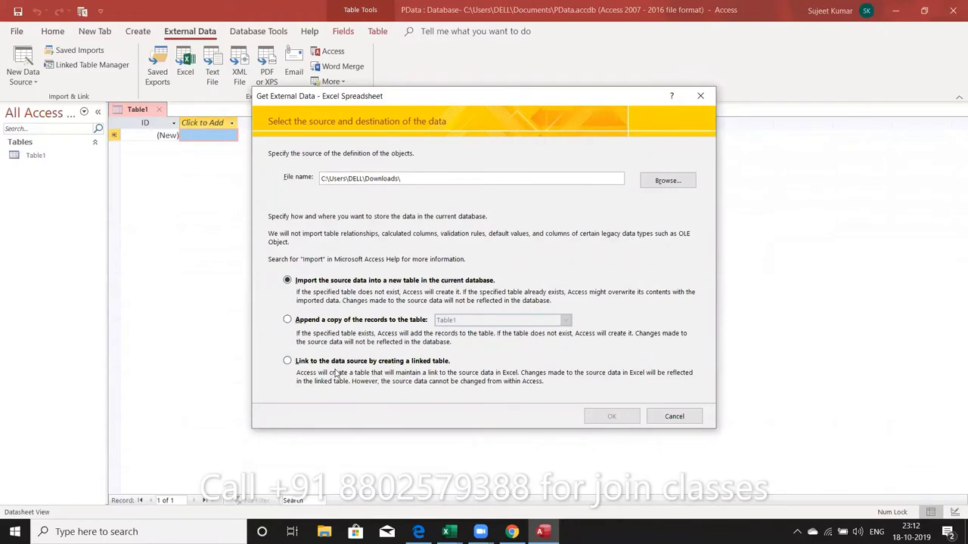
click(337, 363)
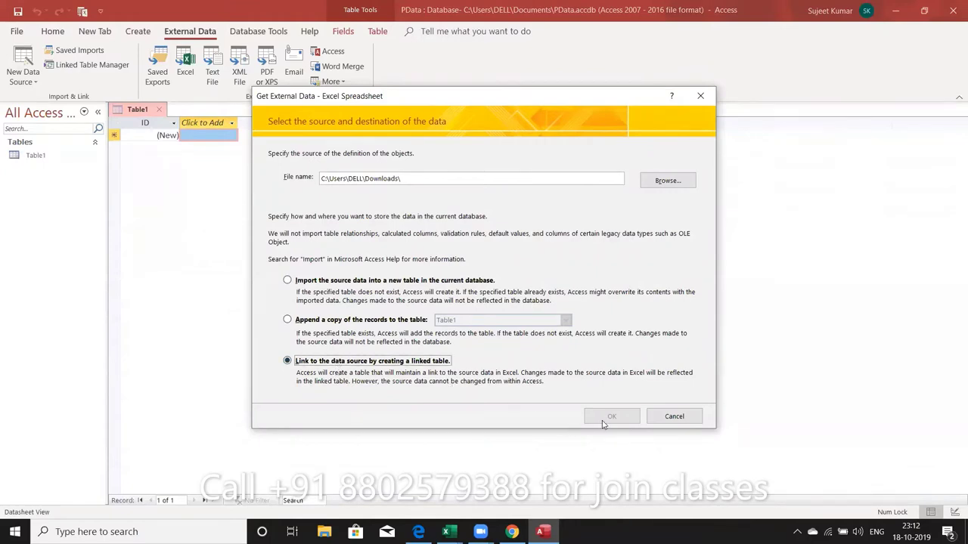
click(658, 183)
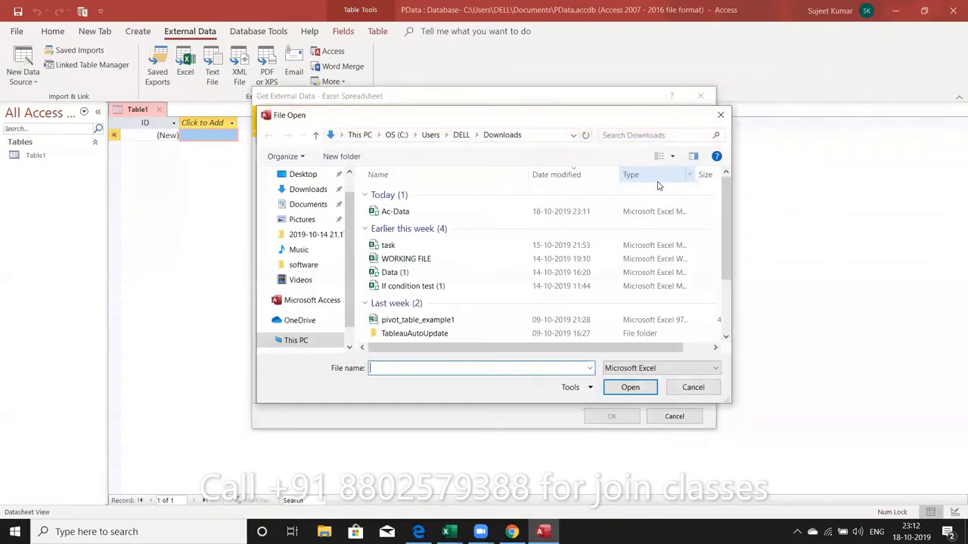
click(477, 211)
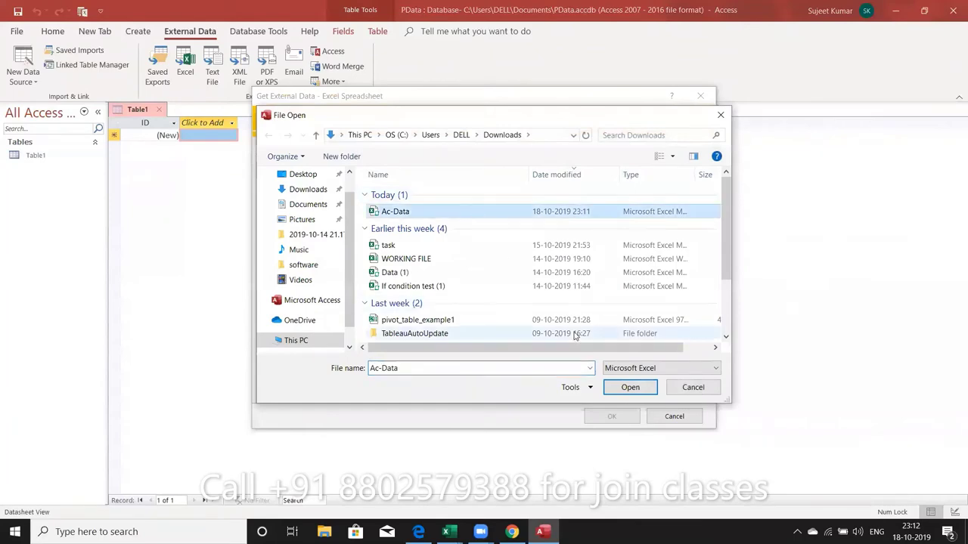
click(627, 387)
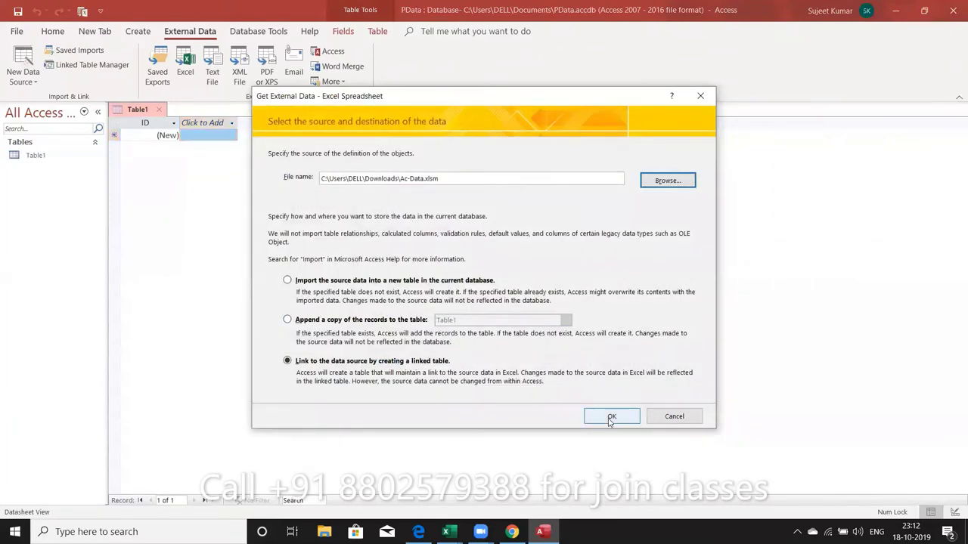
Link worksheet B1 with first-row headings as the table B1
click(615, 412)
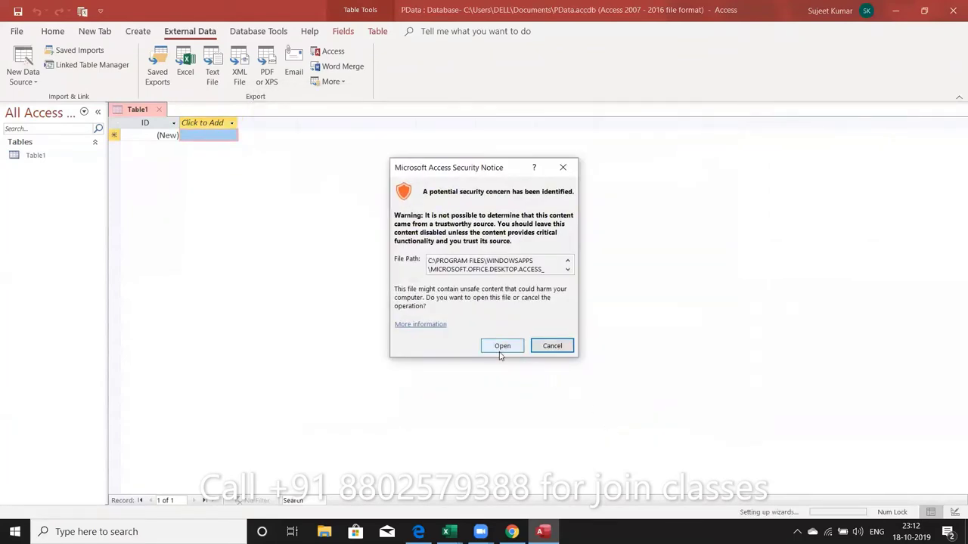
click(502, 345)
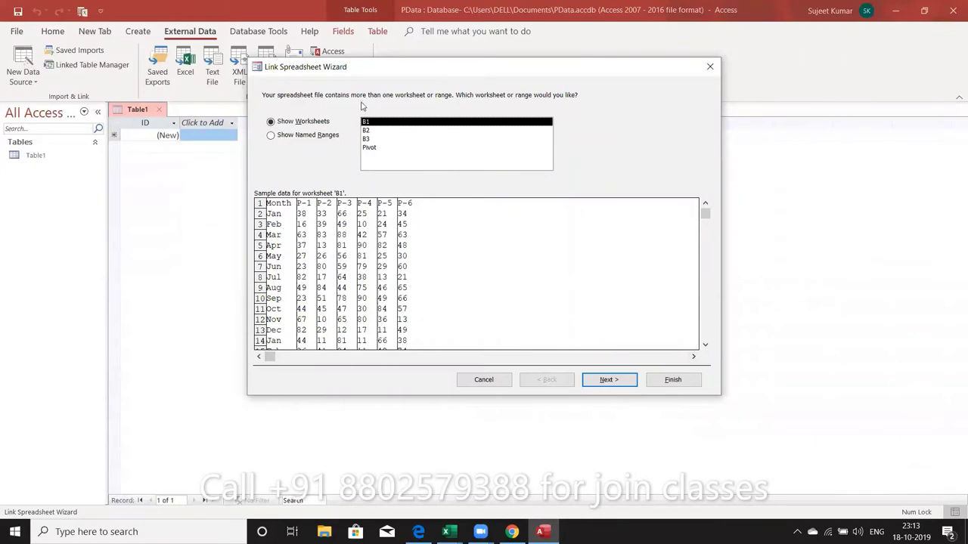
click(609, 381)
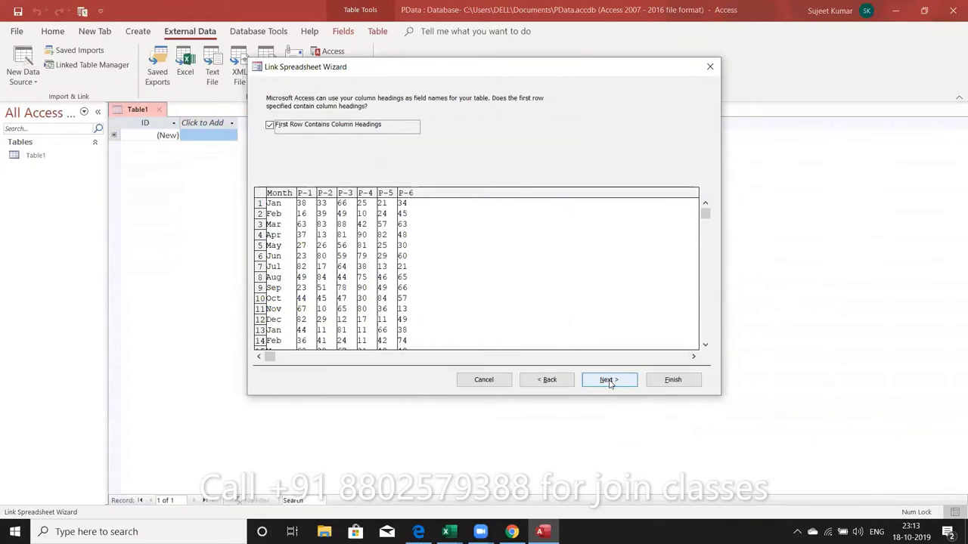
click(609, 383)
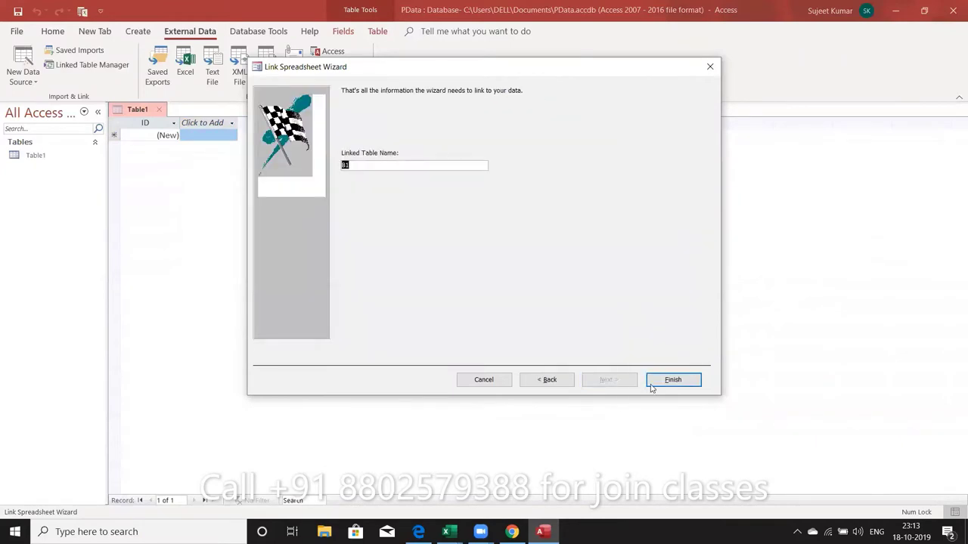
click(659, 385)
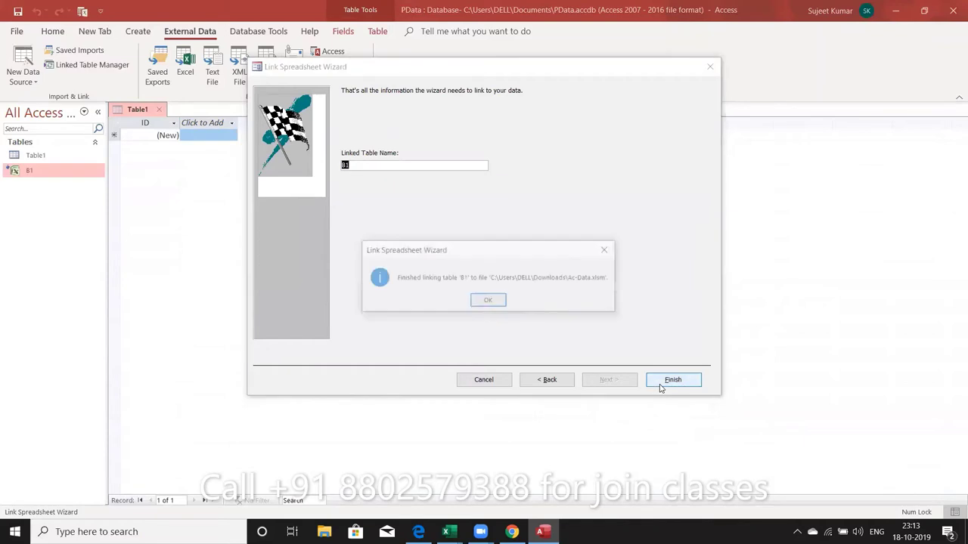
click(494, 302)
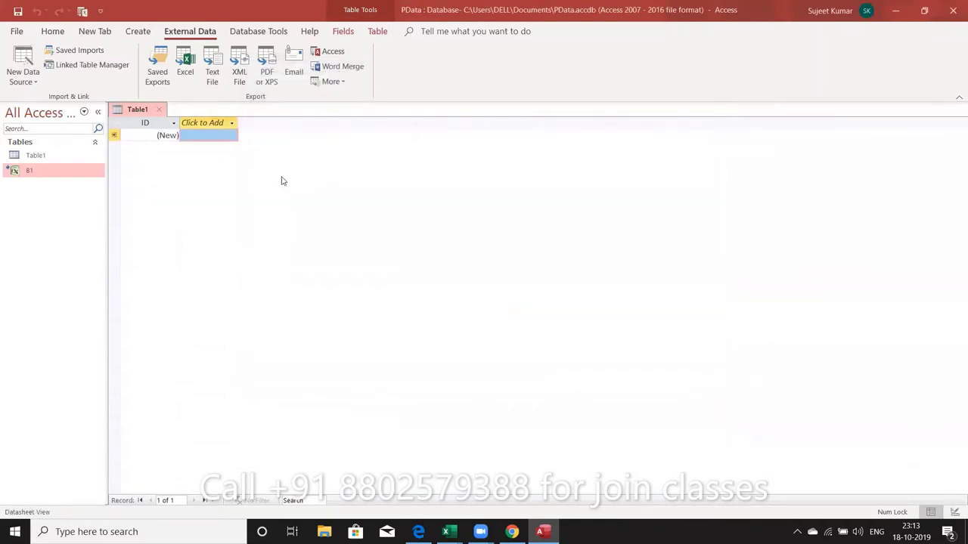
Link worksheet B2 of Ac-Data.xlsm into Access as a linked table
click(35, 81)
mouse_move(45, 94)
click(176, 103)
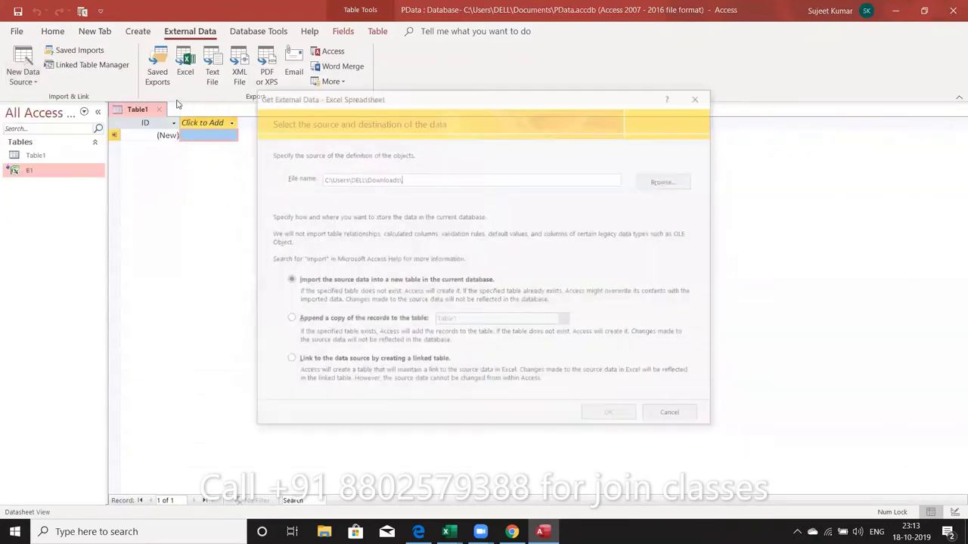
click(380, 363)
click(663, 184)
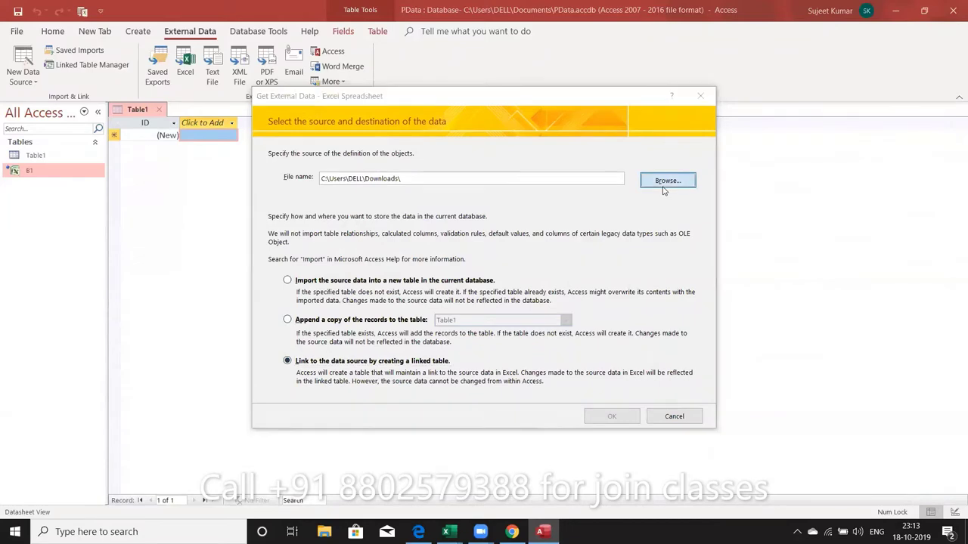
click(421, 214)
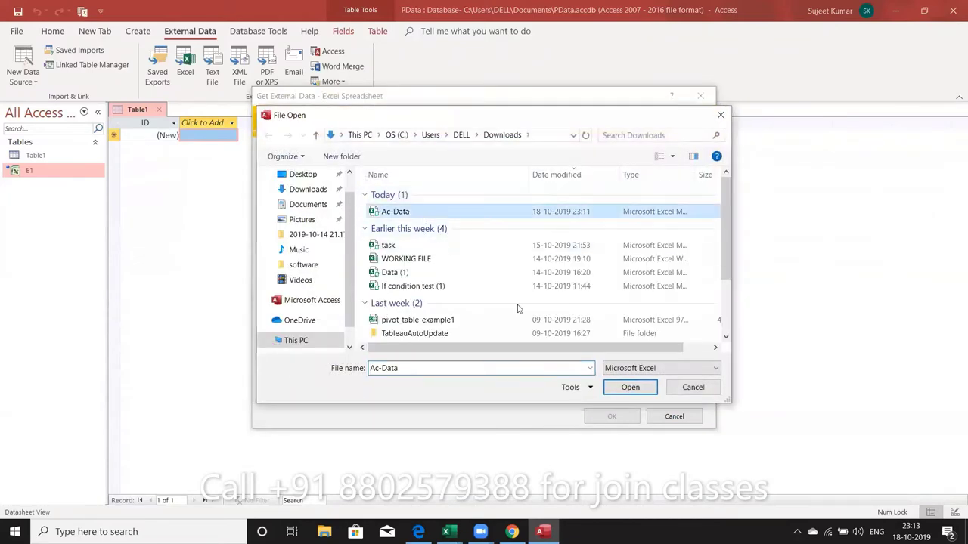
click(629, 387)
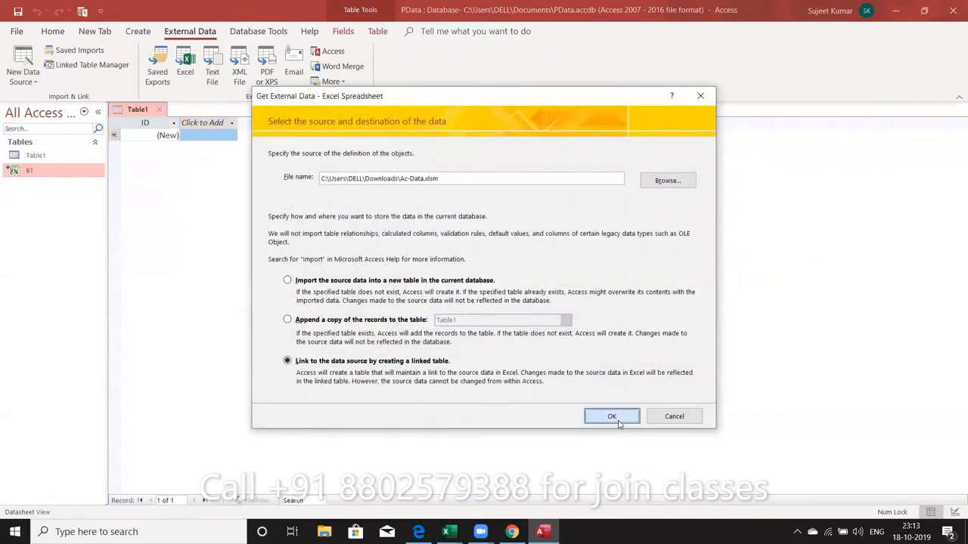
click(613, 417)
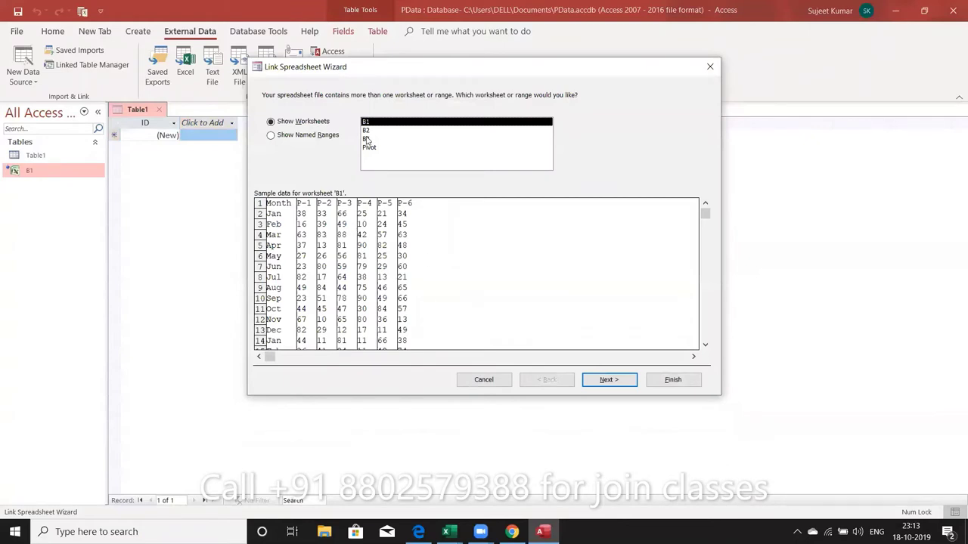
click(367, 131)
click(603, 383)
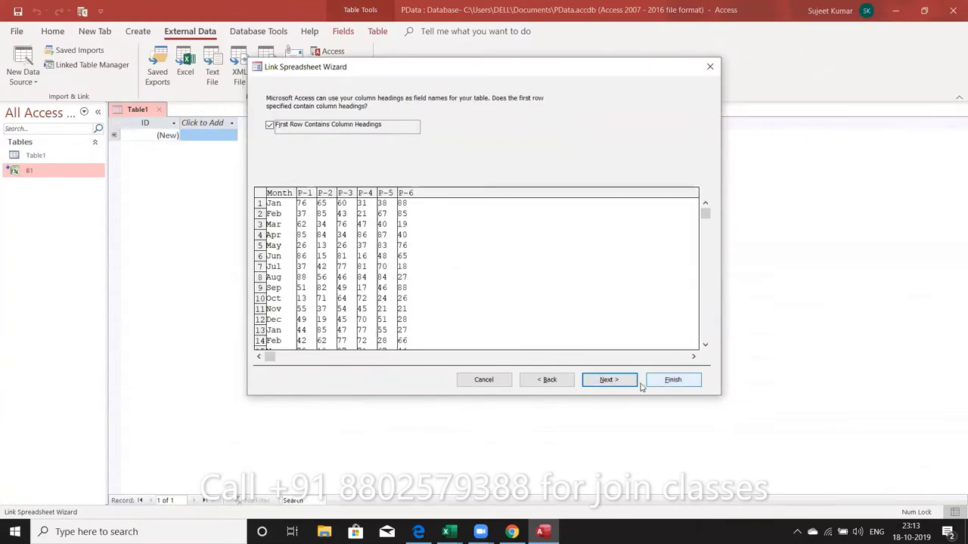
click(610, 380)
click(666, 382)
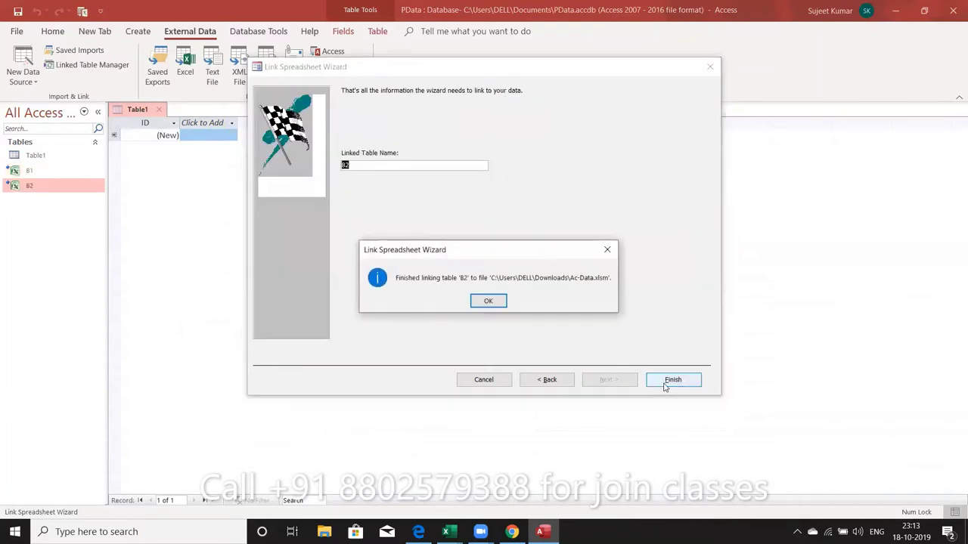
click(490, 301)
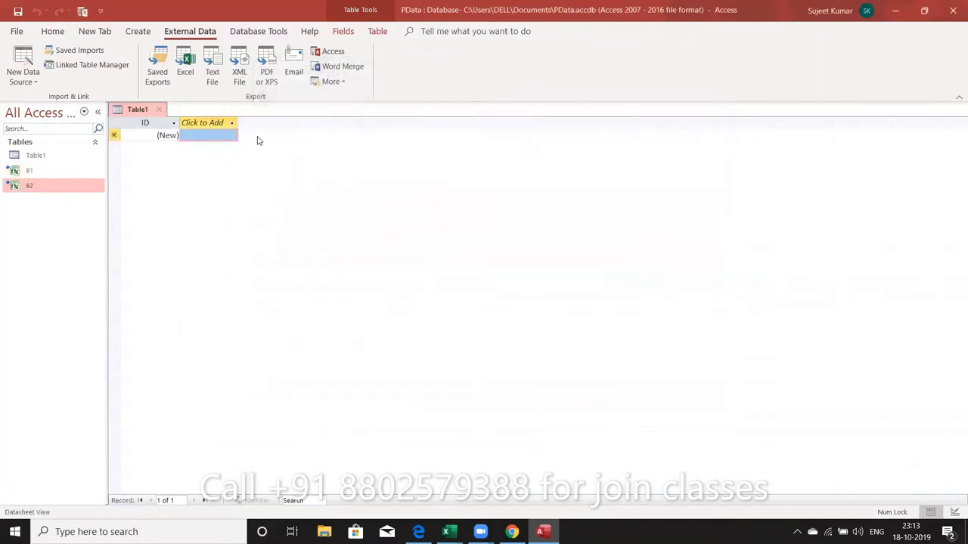
Link worksheet B3 of Ac-Data.xlsm into Access as a linked table
click(23, 75)
mouse_move(60, 106)
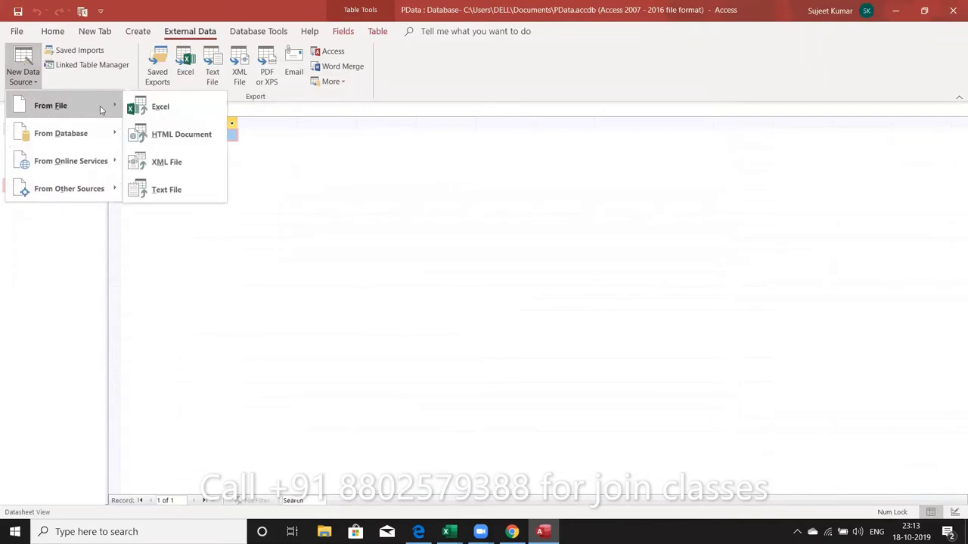
click(149, 109)
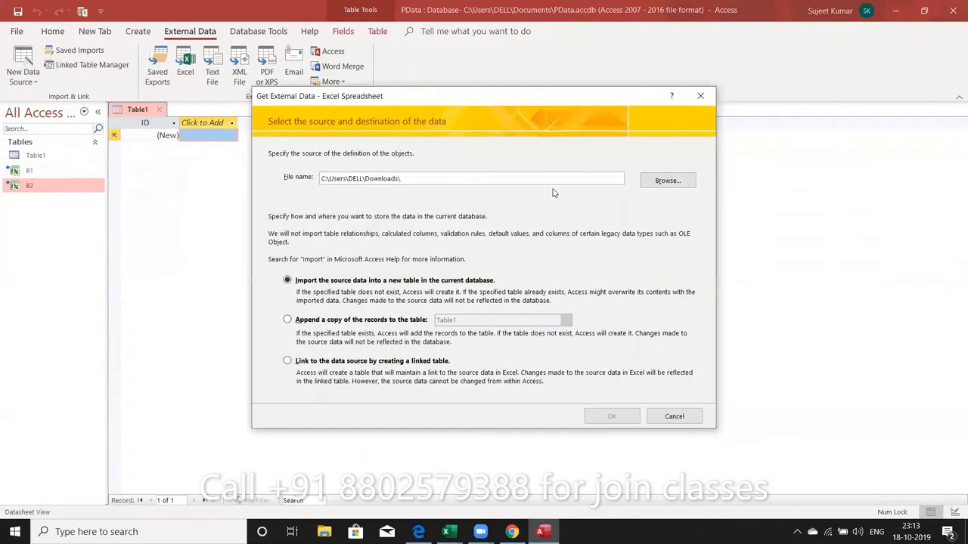
click(667, 179)
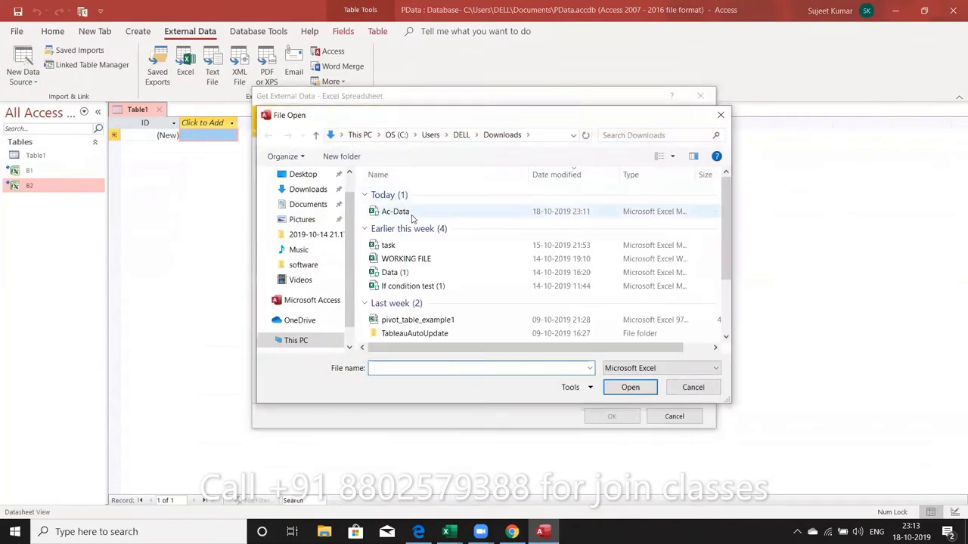
click(405, 213)
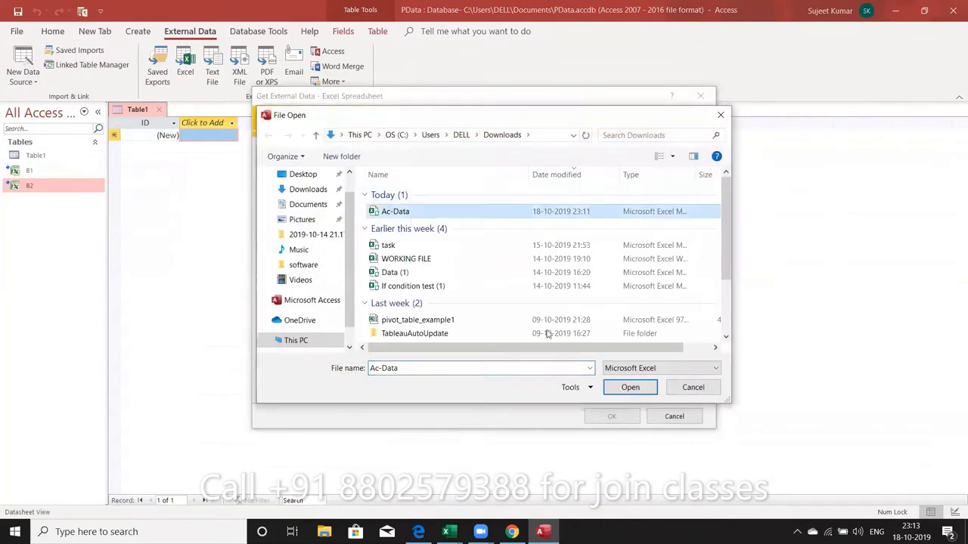
click(628, 387)
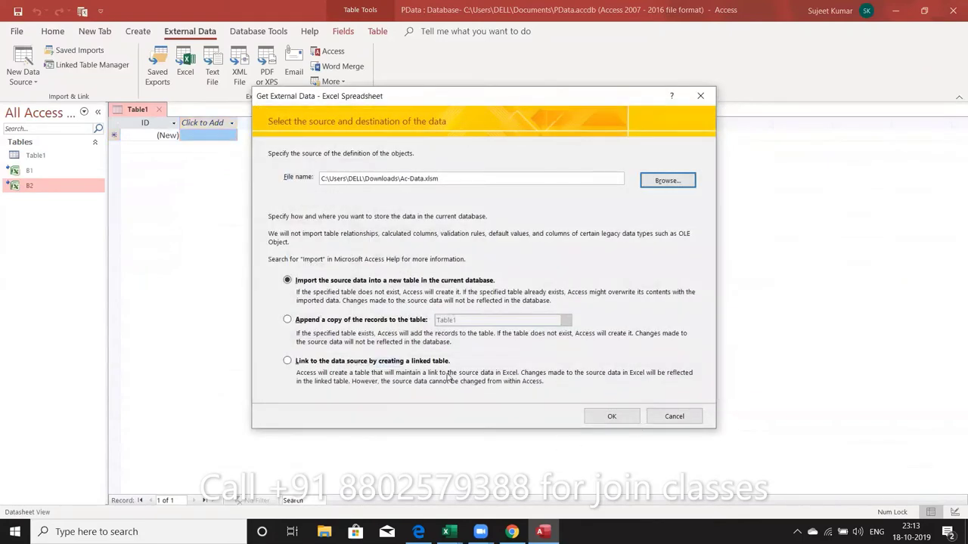
click(433, 362)
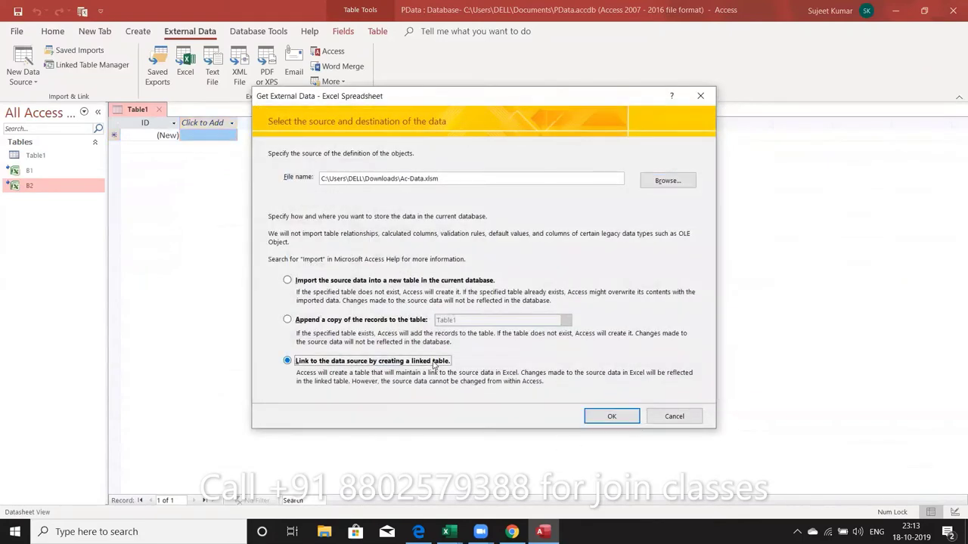
click(611, 421)
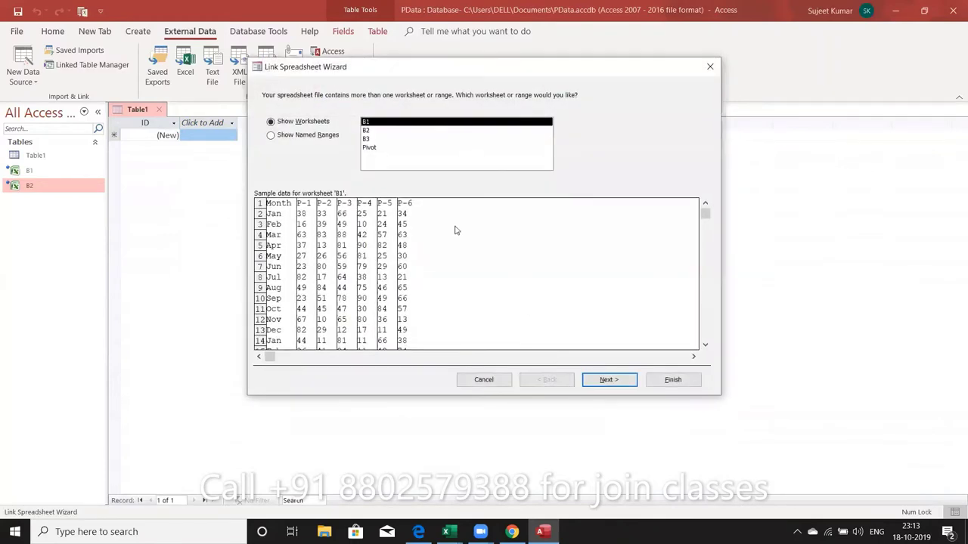
click(367, 140)
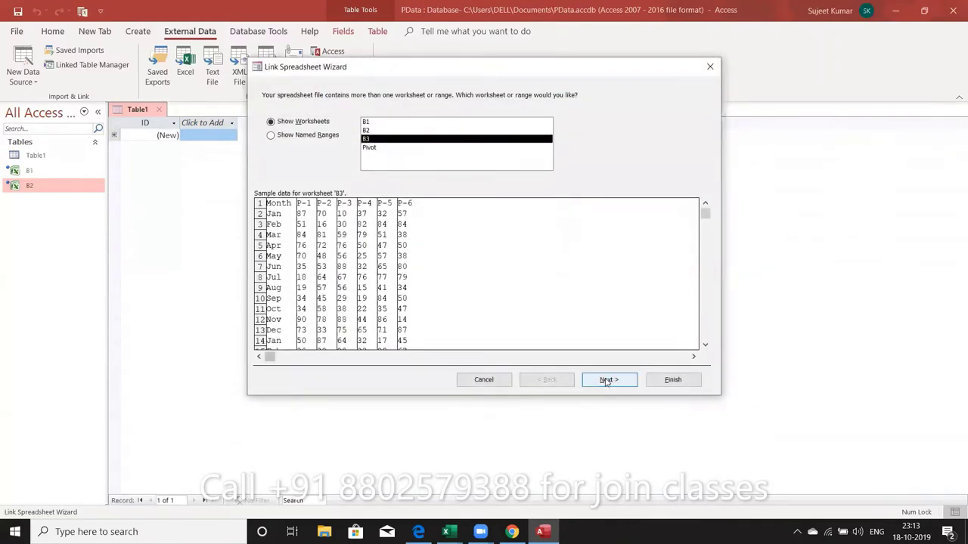
click(607, 380)
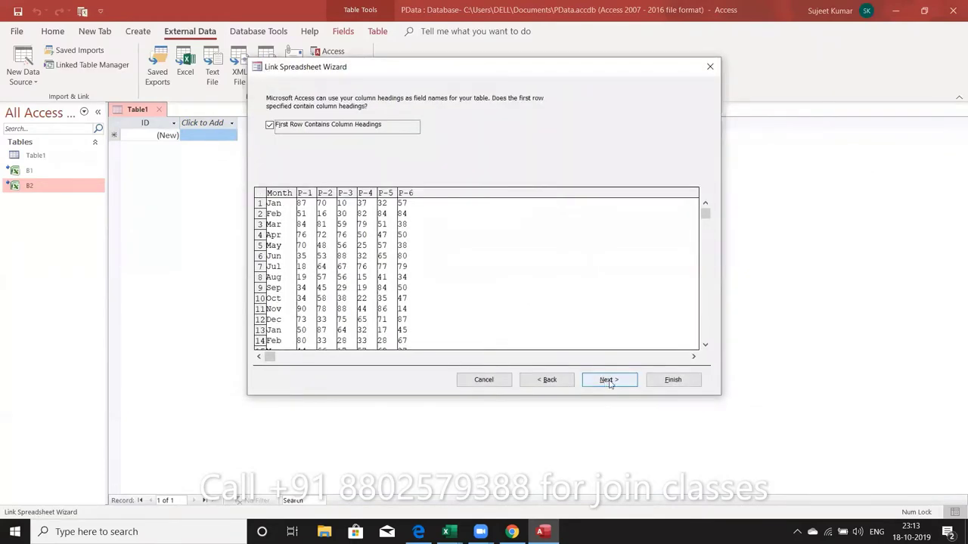
click(678, 386)
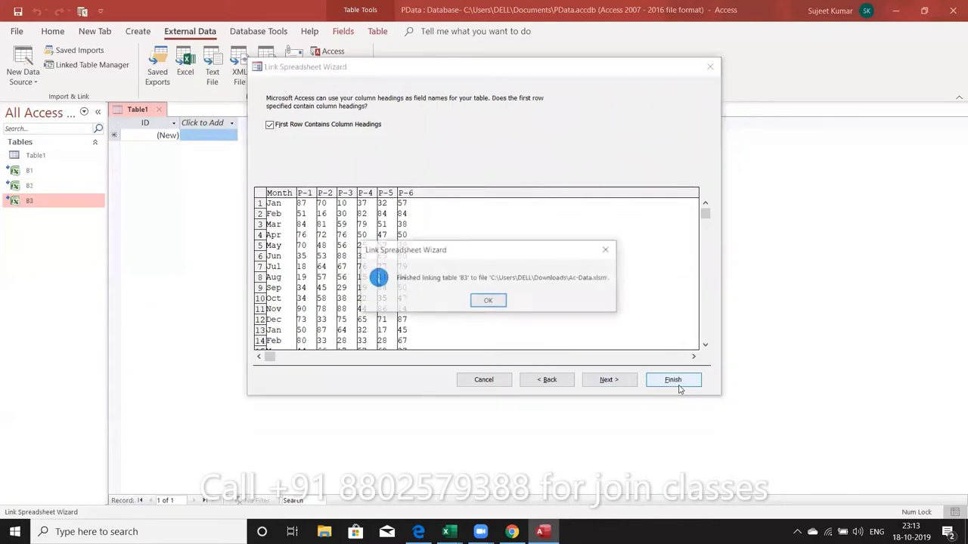
click(495, 302)
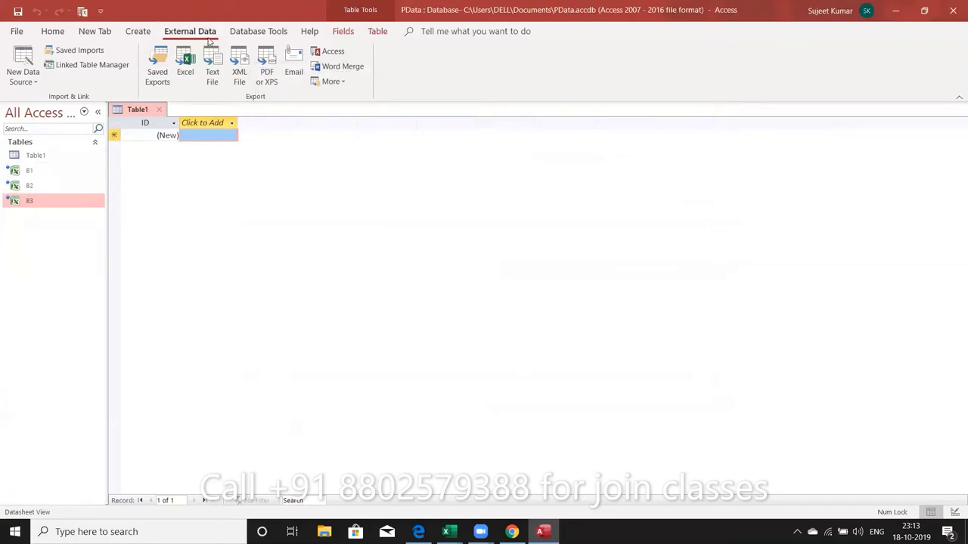
Start a new design-view query and add tables B1, B2 and B3 to it
click(133, 33)
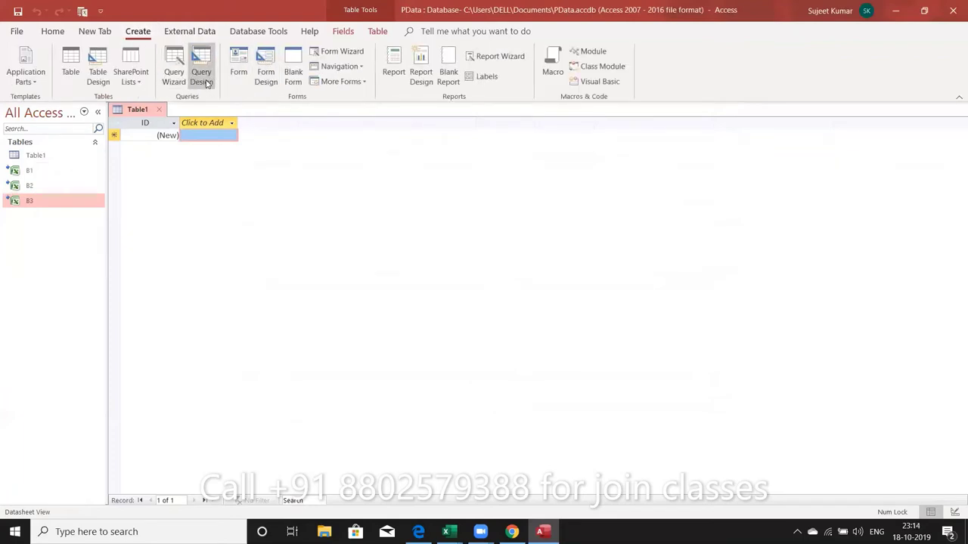
click(205, 83)
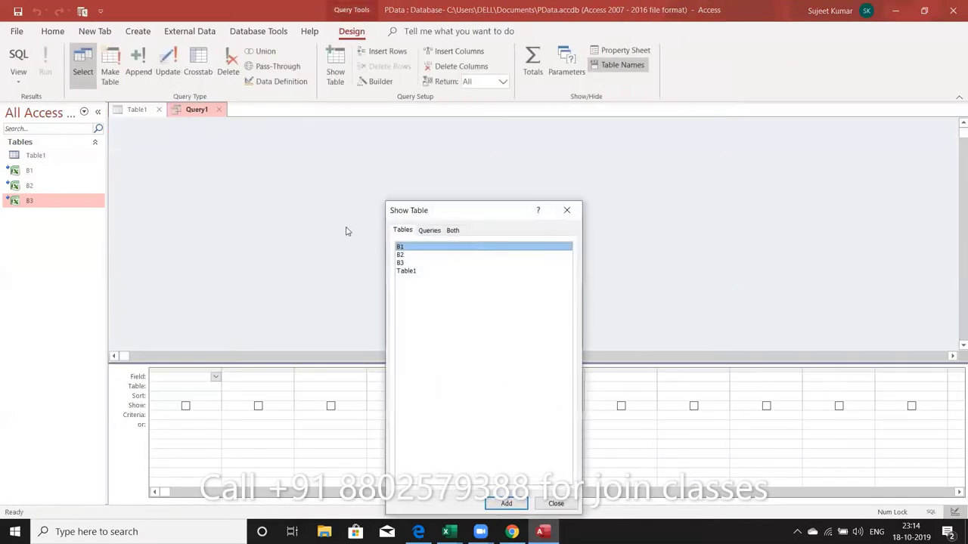
click(411, 247)
double_click(411, 247)
double_click(411, 255)
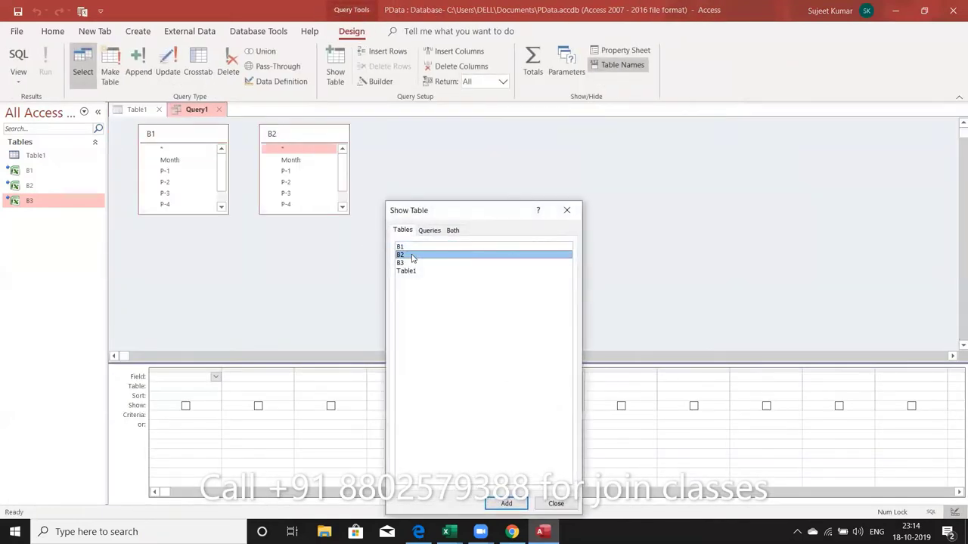
double_click(410, 263)
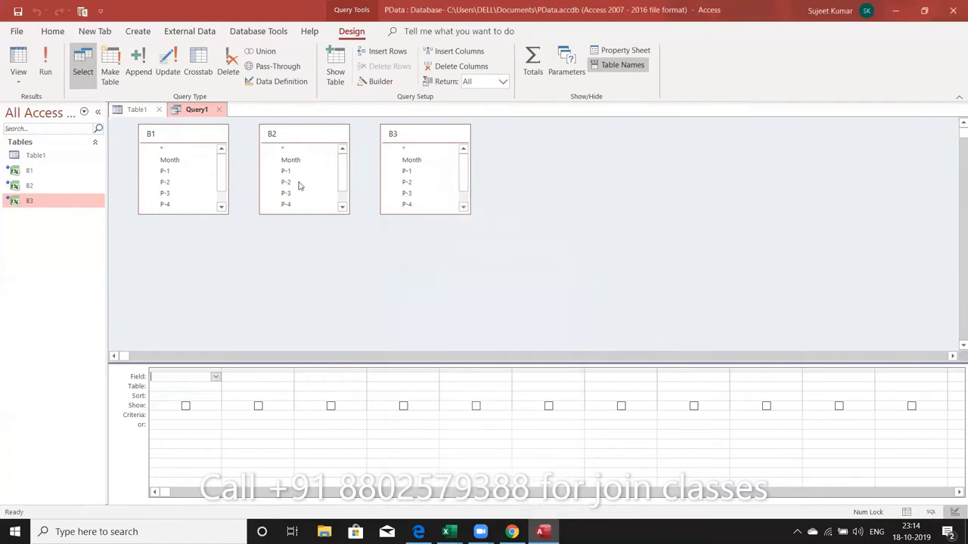
click(567, 210)
Add all B1 fields to the grid, giving SELECT B1.* FROM B1, B2, B3
click(18, 76)
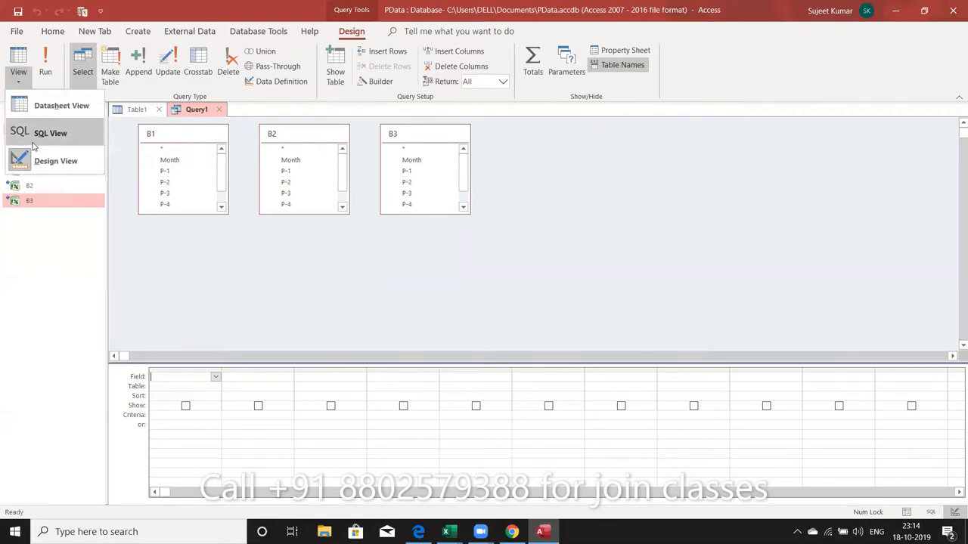
double_click(179, 150)
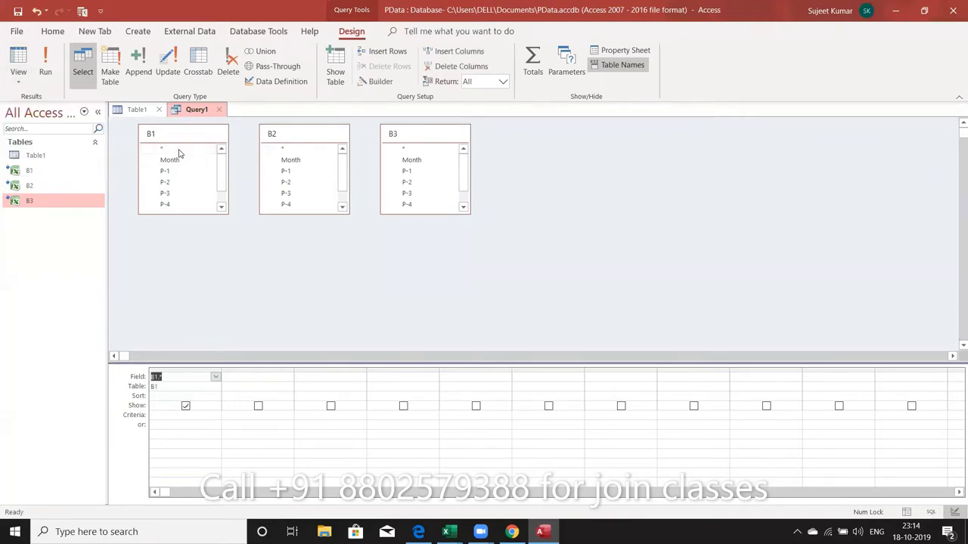
click(19, 76)
Show Query1's SQL text and delete the generated B1.* field list from the SELECT line
click(25, 133)
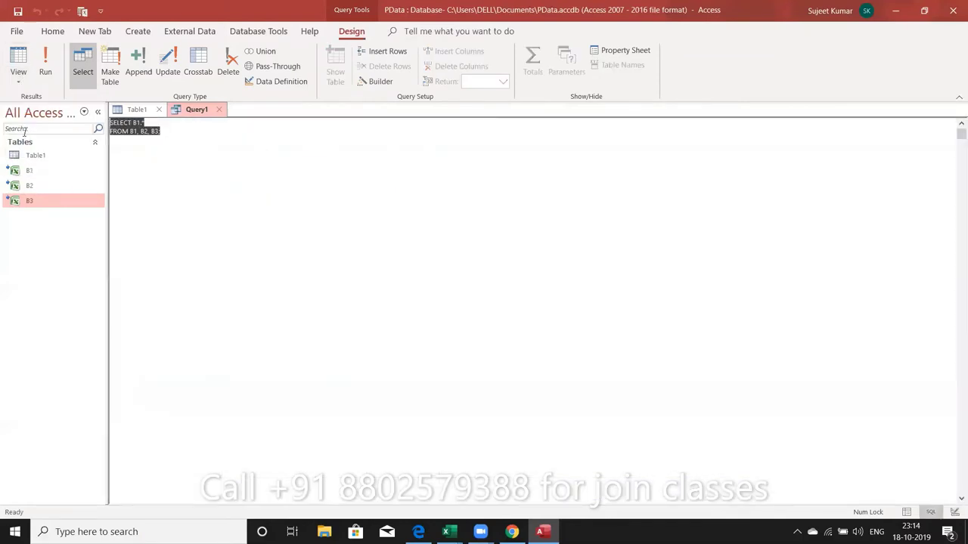
click(163, 146)
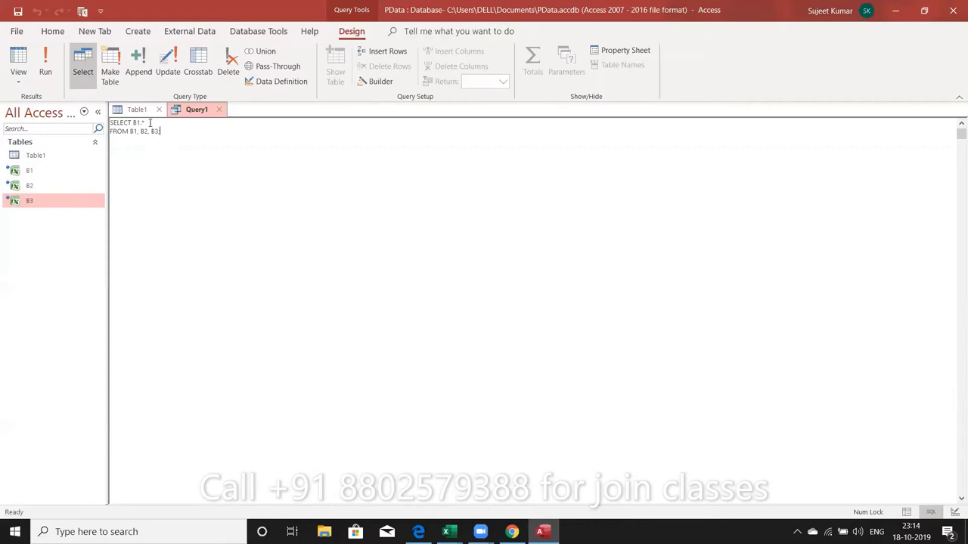
double_click(142, 123)
key(Delete)
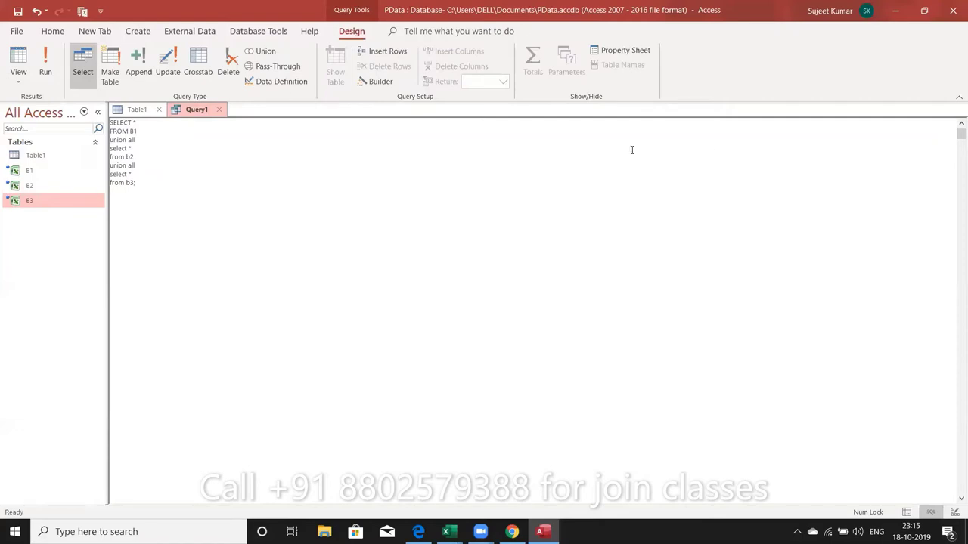
Close Query1 and save it under the name Query1
click(219, 110)
click(452, 302)
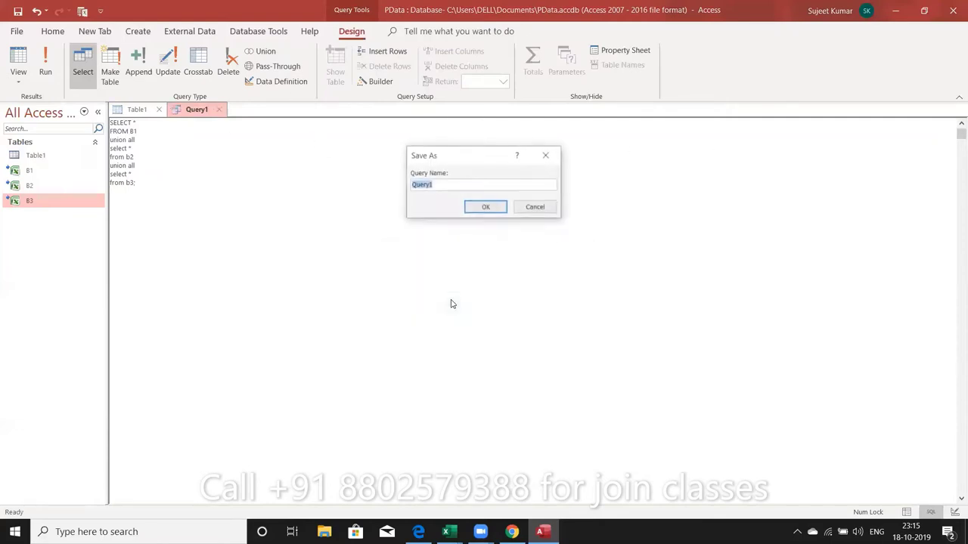
click(475, 209)
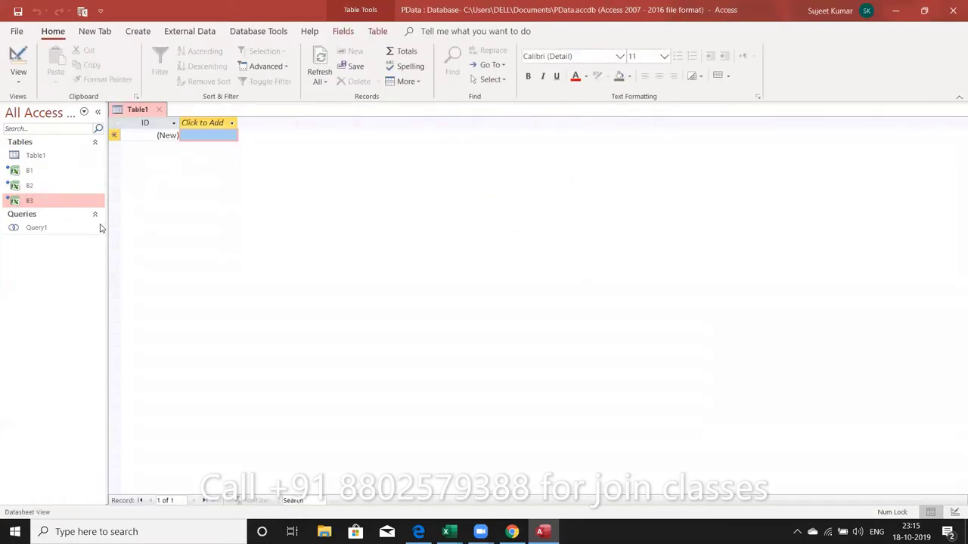
Open Query1, scroll through its 72 combined records, then close Access
double_click(79, 226)
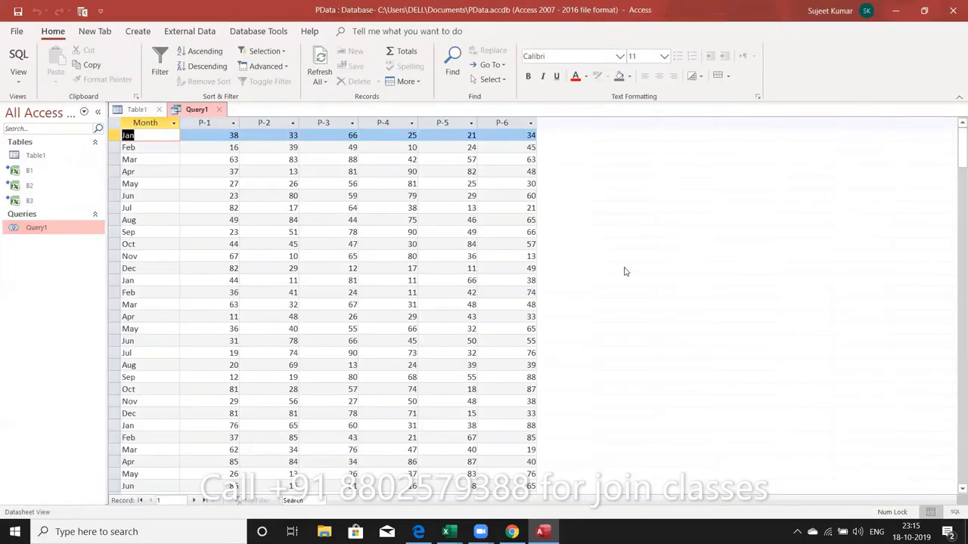
drag(953, 173, 937, 233)
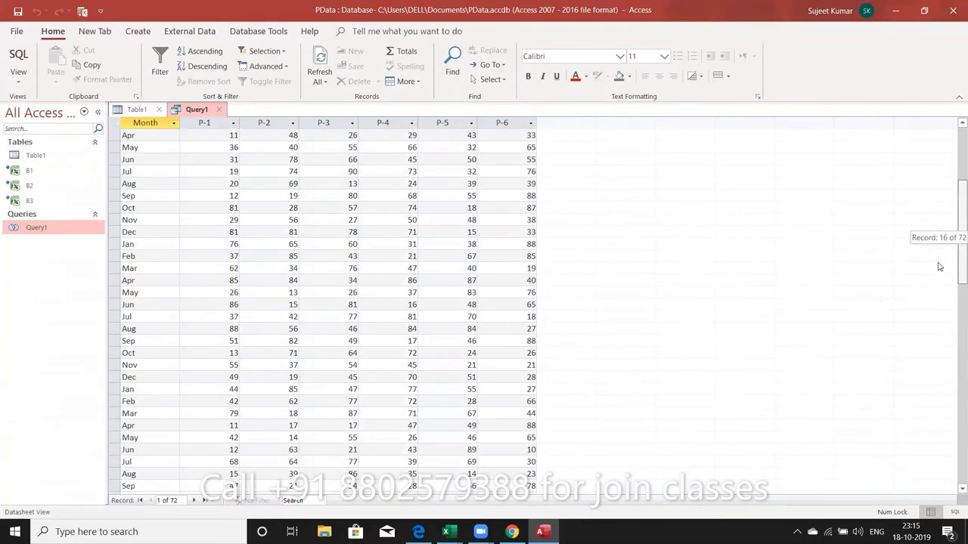
drag(937, 234, 937, 206)
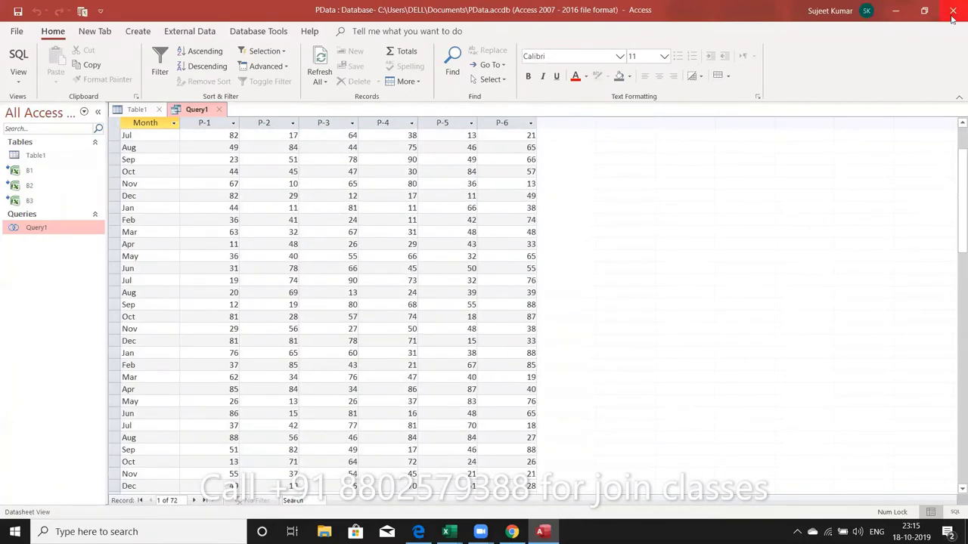
click(952, 11)
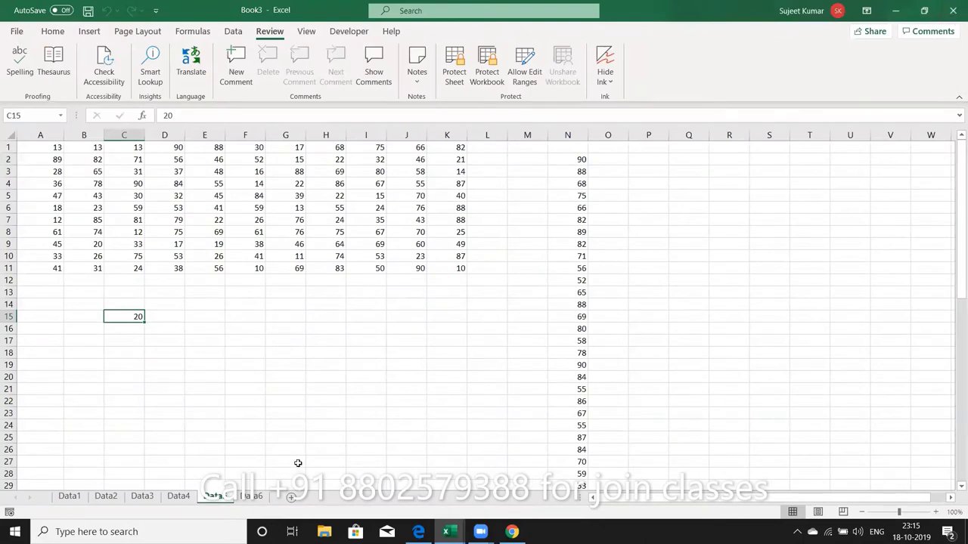
Reopen Ac-Data from recent files and select cell A1 on its Pivot sheet
click(18, 30)
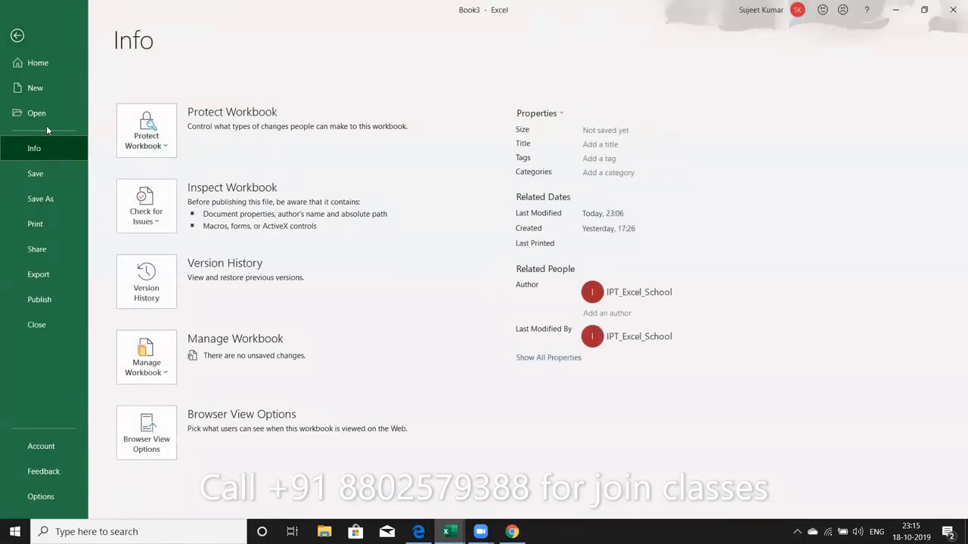
click(46, 116)
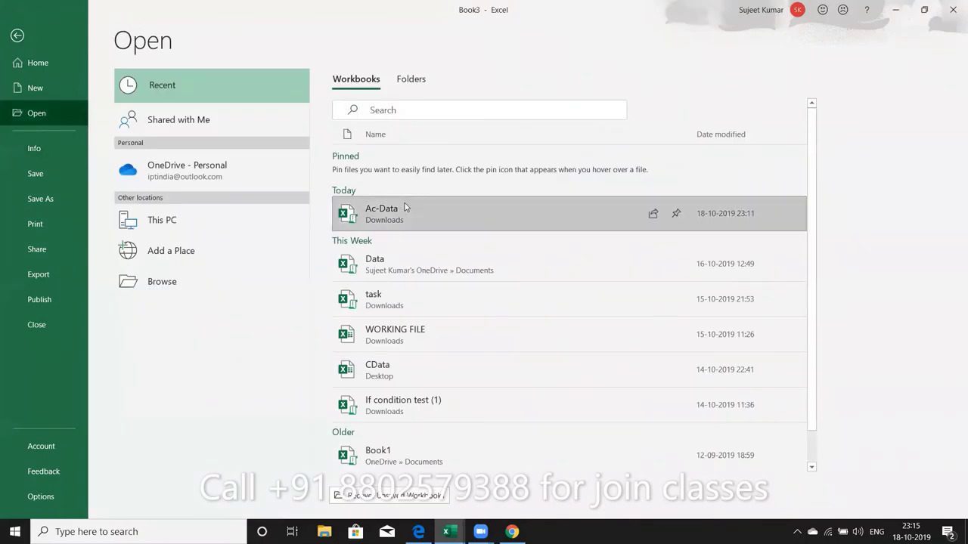
click(408, 212)
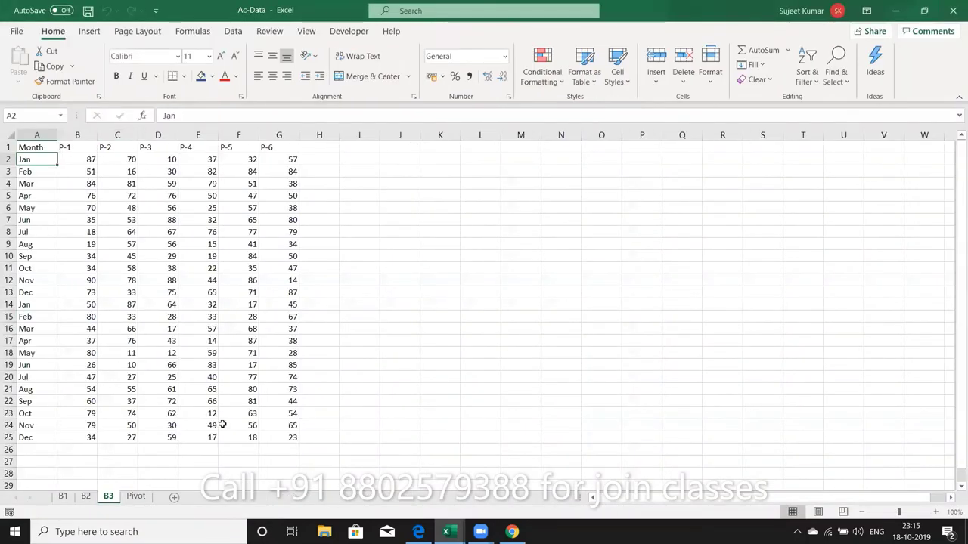
click(136, 496)
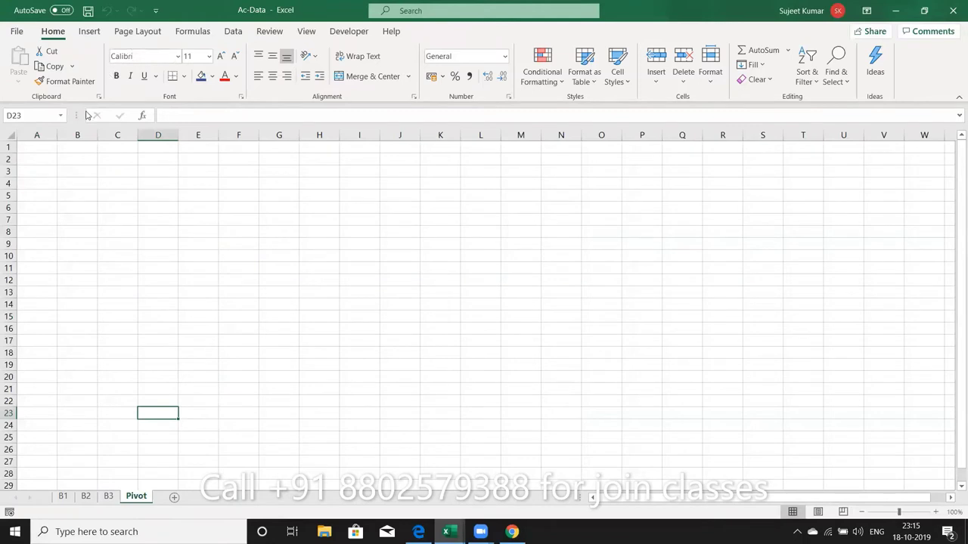
click(39, 148)
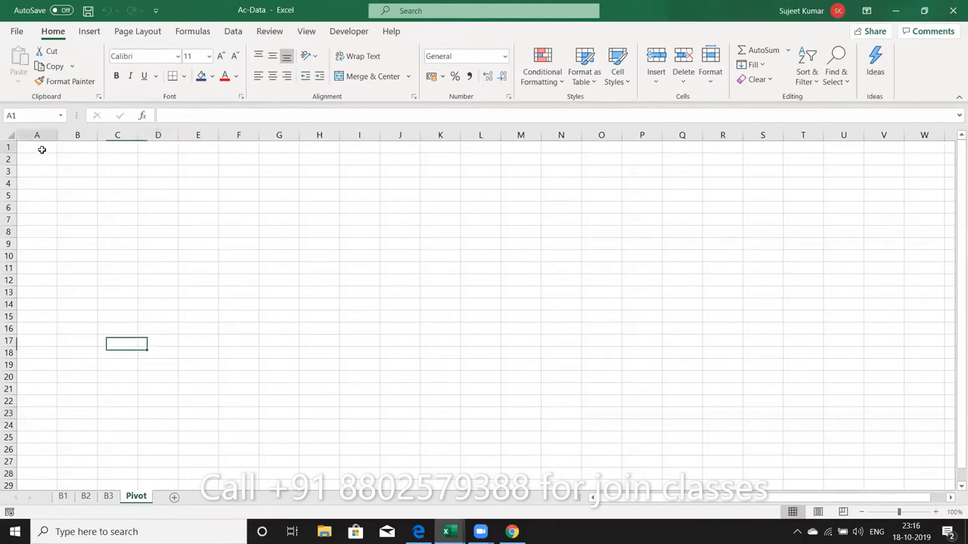
click(93, 33)
click(24, 68)
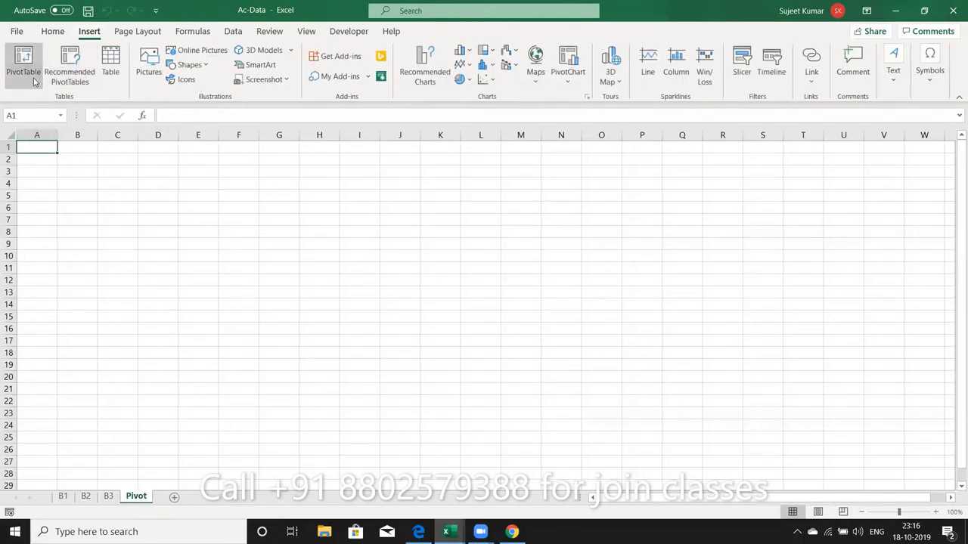
click(406, 159)
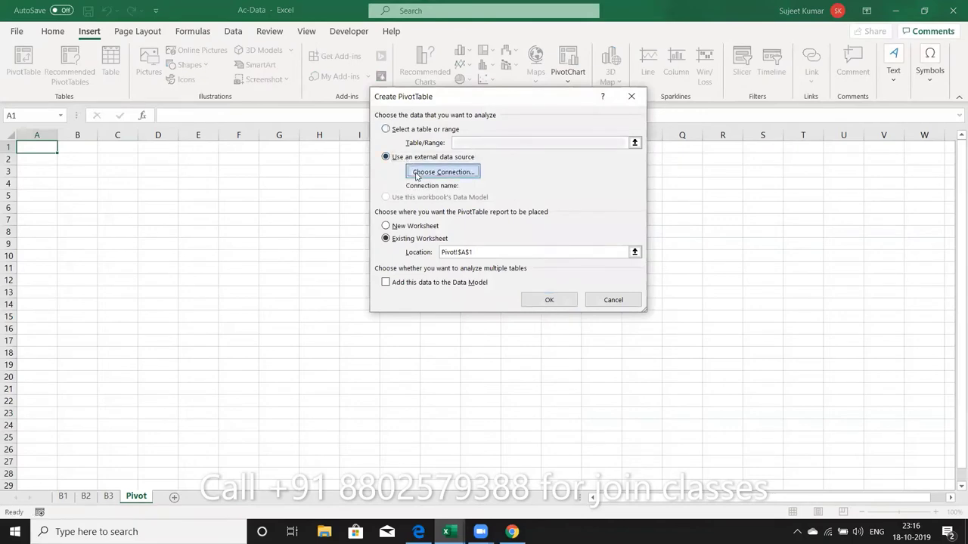
click(443, 171)
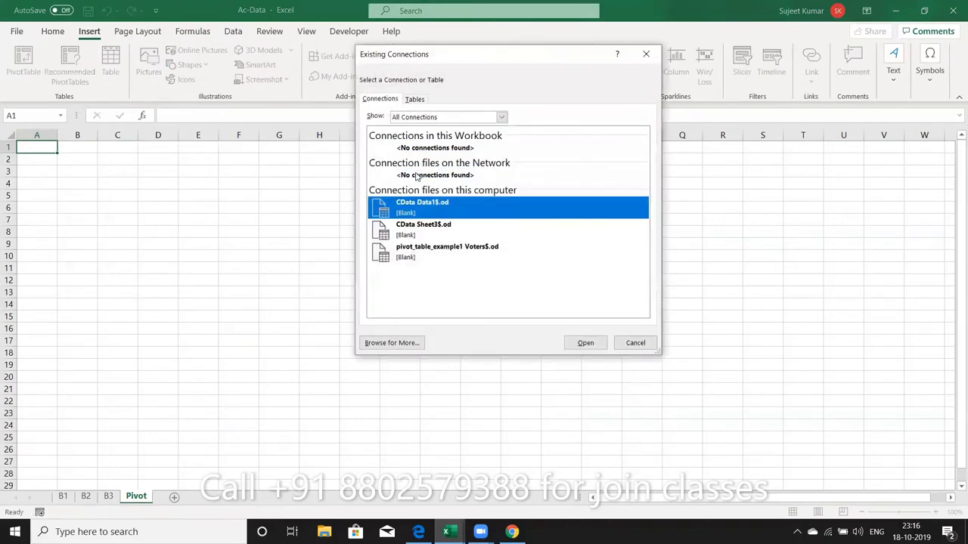
click(393, 343)
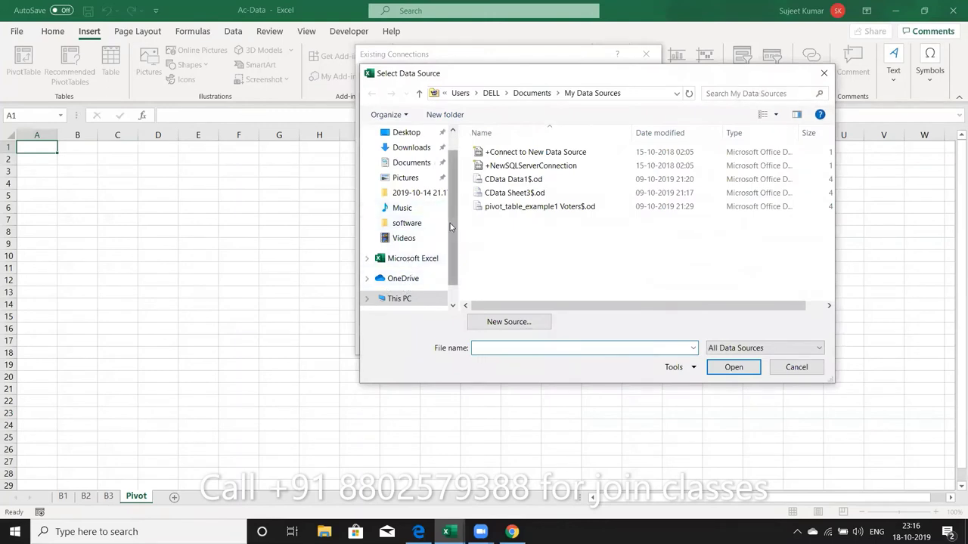
drag(450, 223, 455, 205)
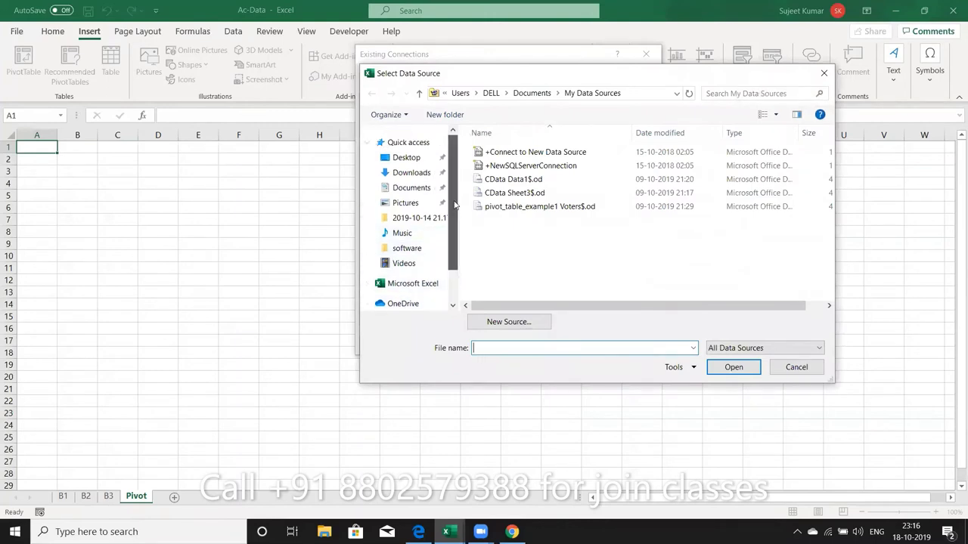
click(415, 188)
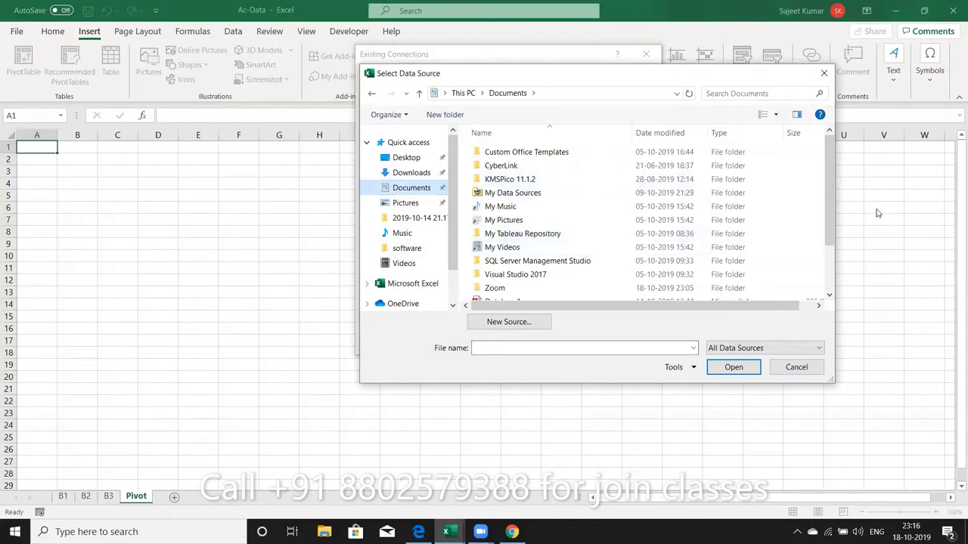
drag(829, 214, 831, 264)
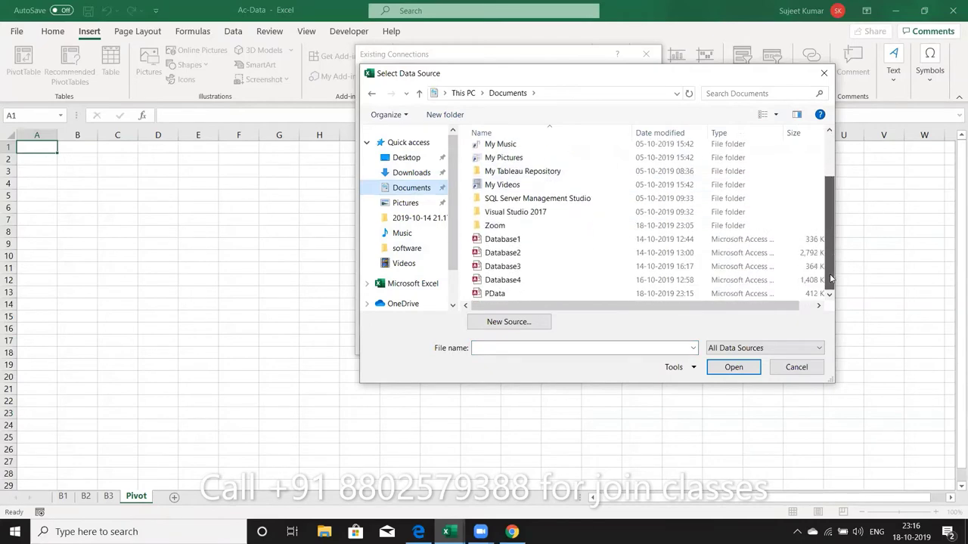
click(782, 294)
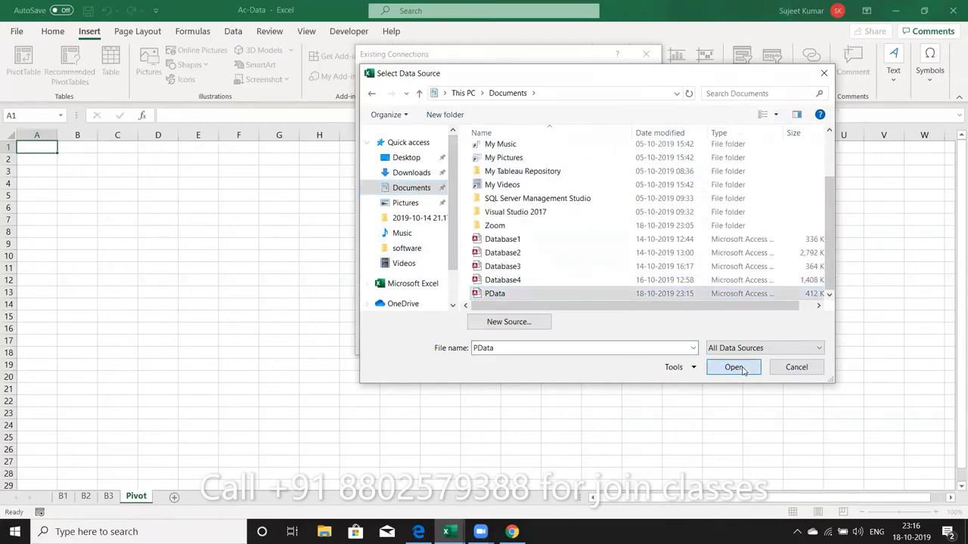
click(733, 367)
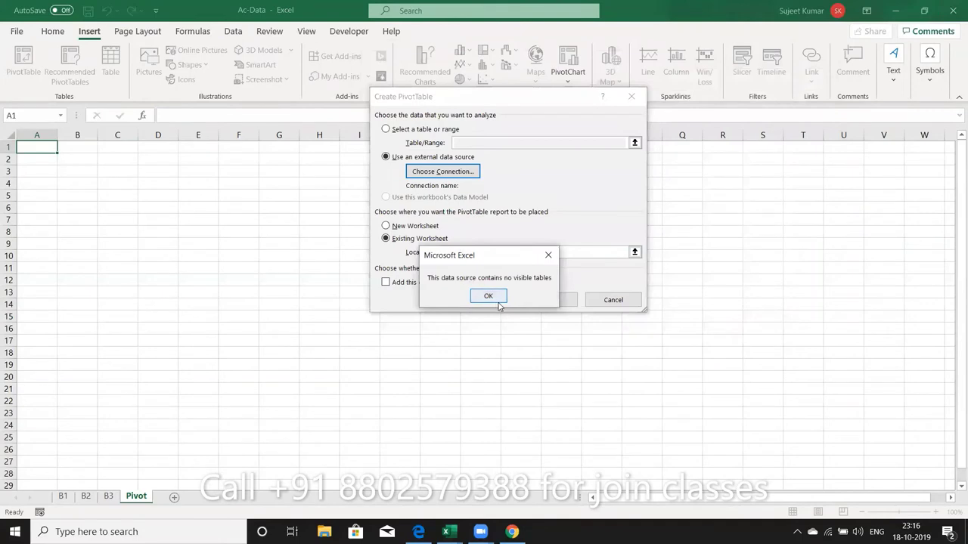
click(497, 301)
click(533, 301)
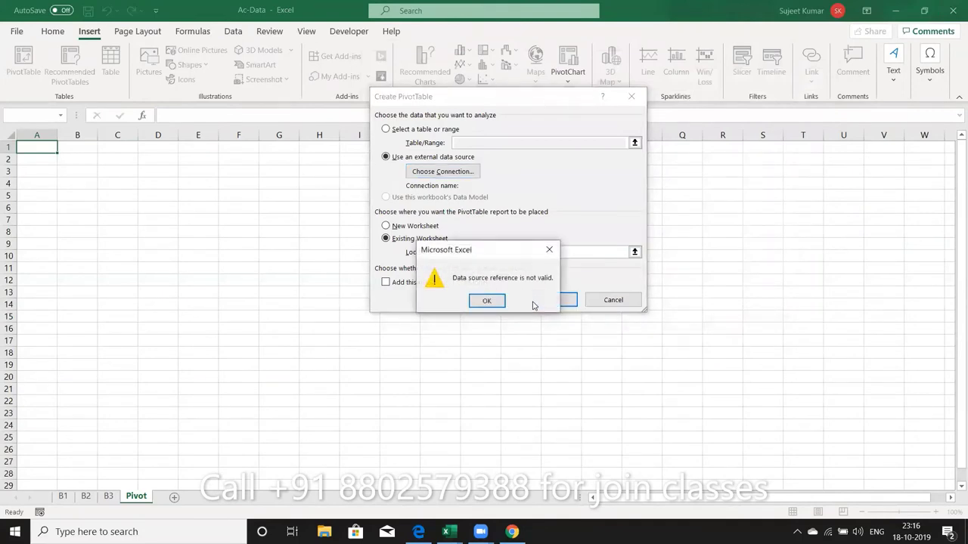
click(487, 301)
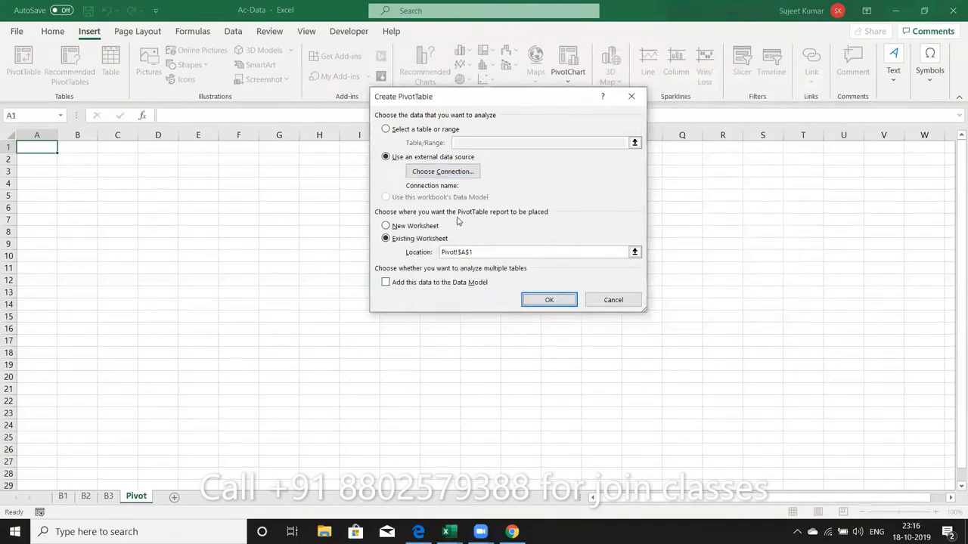
click(450, 171)
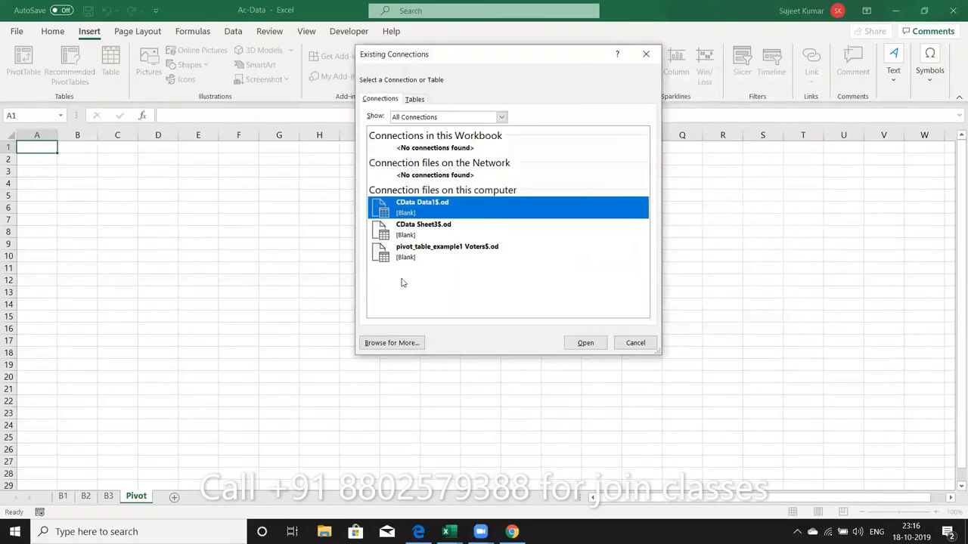
click(391, 343)
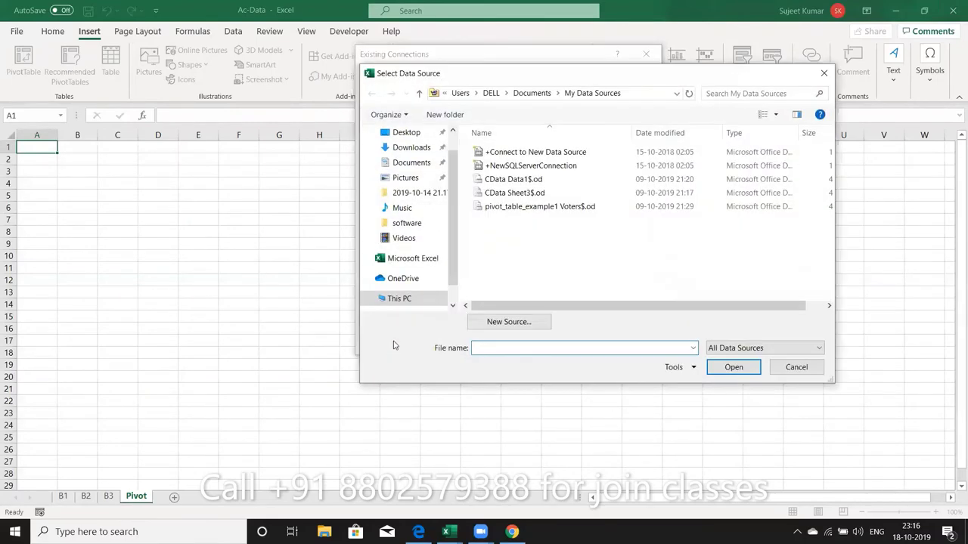
click(783, 375)
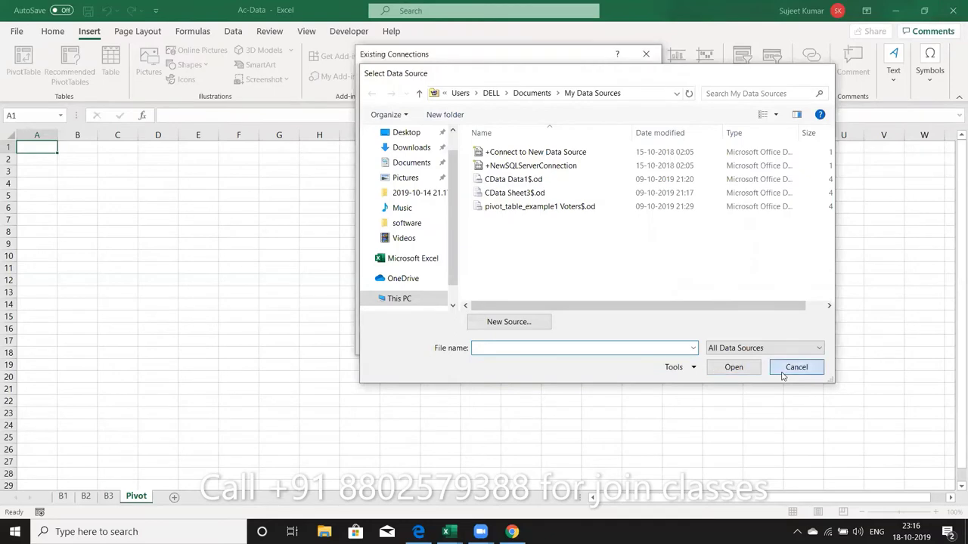
click(641, 345)
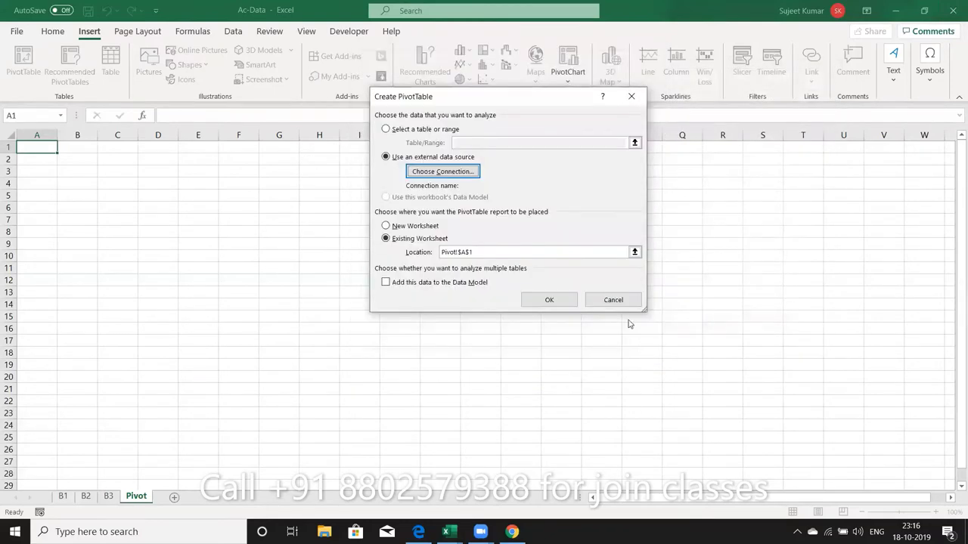
click(616, 300)
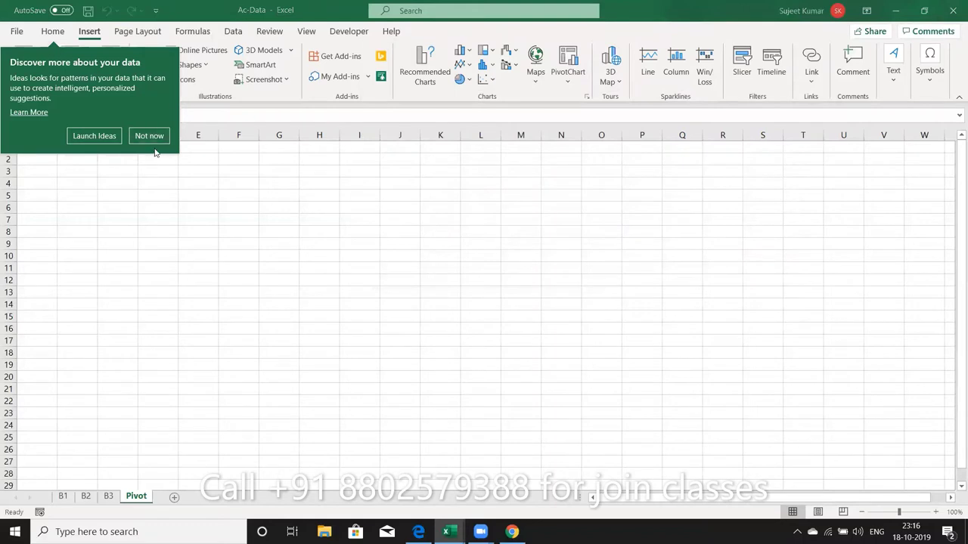
click(155, 138)
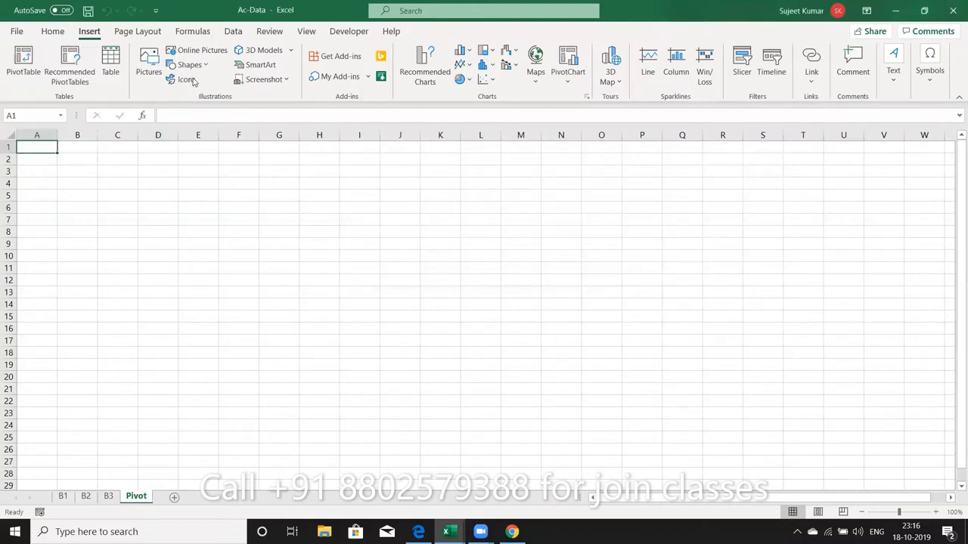
click(233, 31)
click(18, 68)
mouse_move(56, 104)
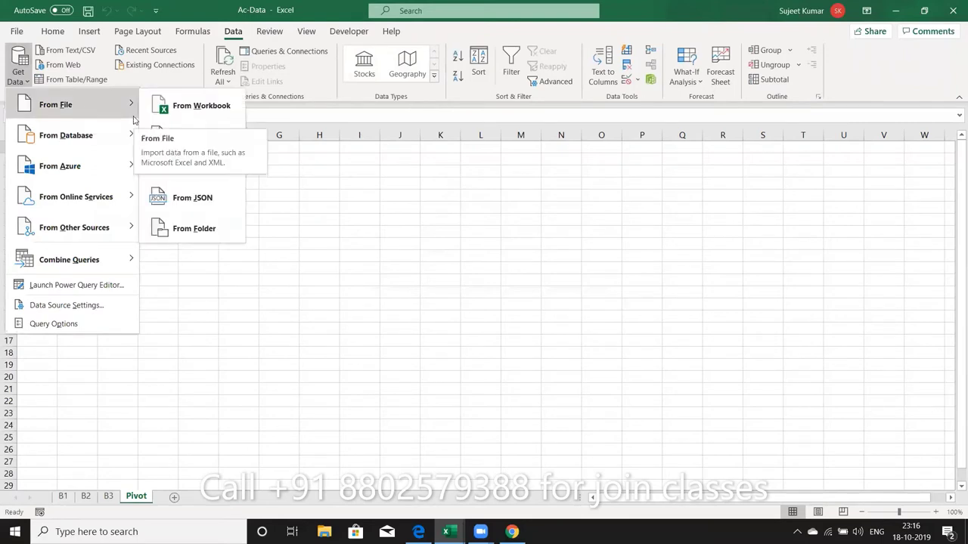
mouse_move(66, 135)
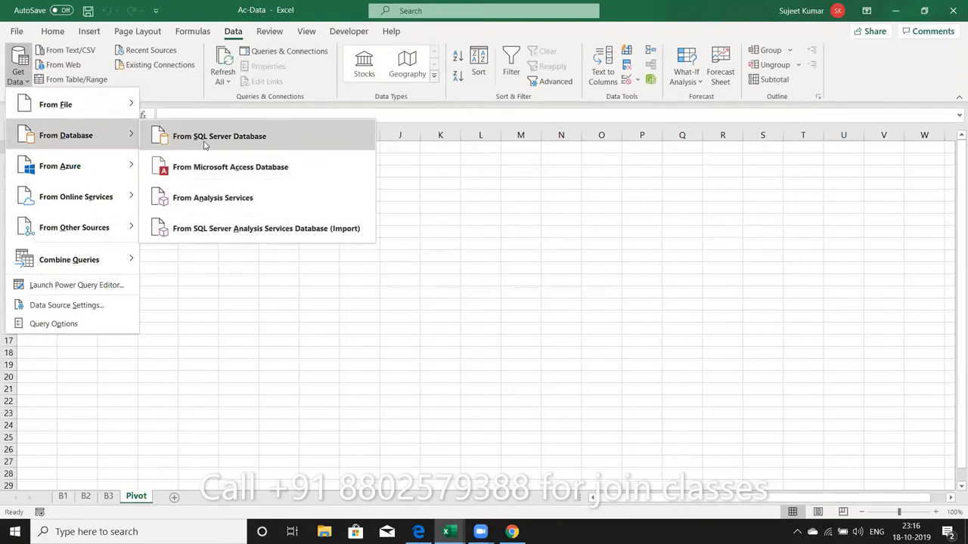
click(204, 168)
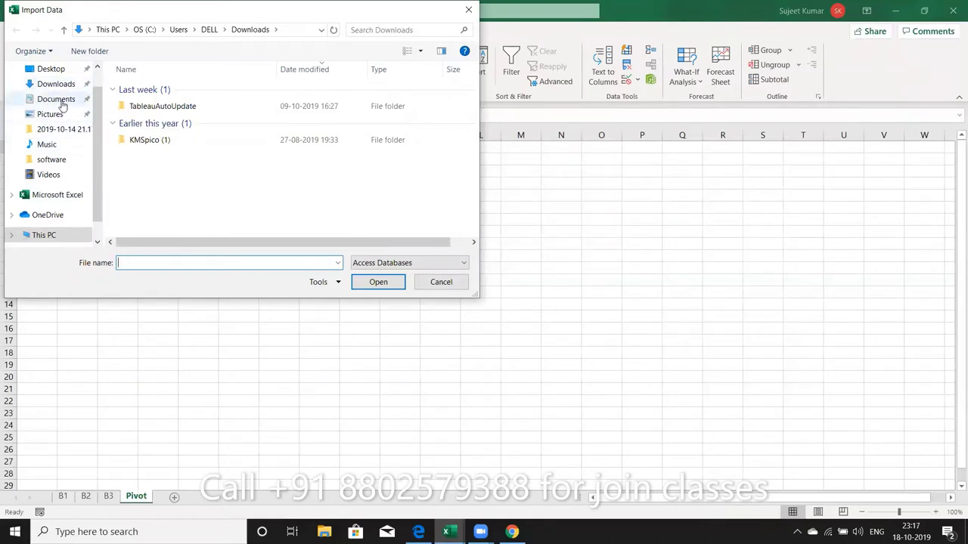
click(63, 106)
drag(475, 177, 481, 227)
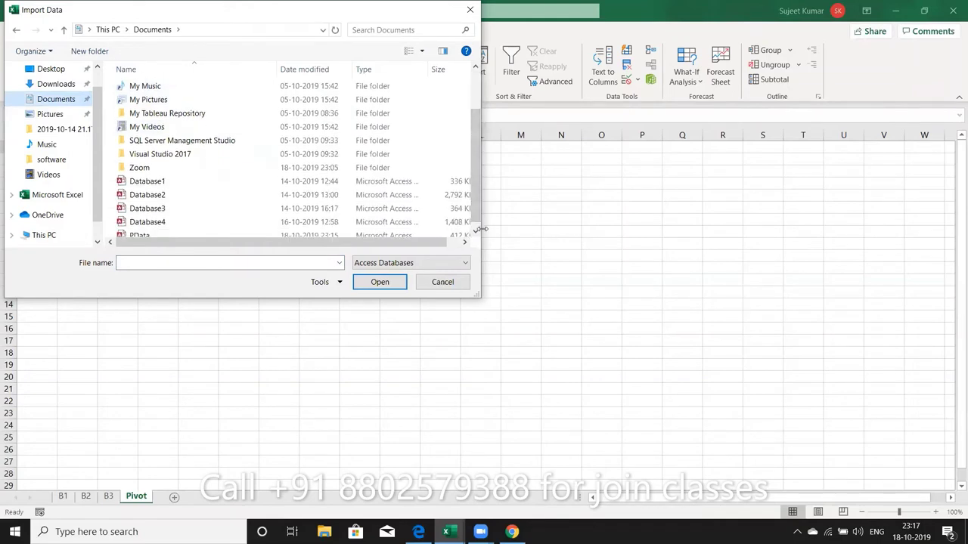
click(401, 236)
click(381, 282)
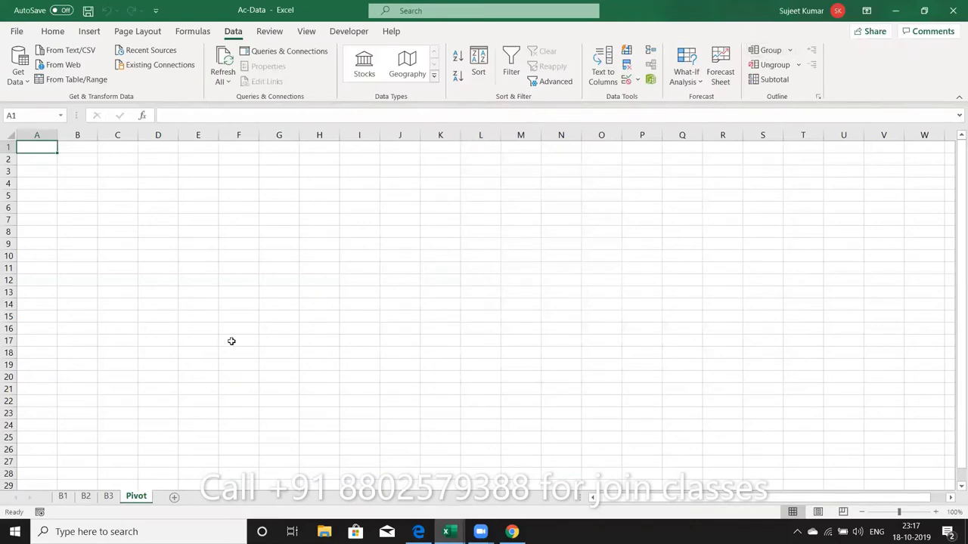
Close Ac-Data without saving and reopen PData.accdb in Access via Windows search
click(952, 11)
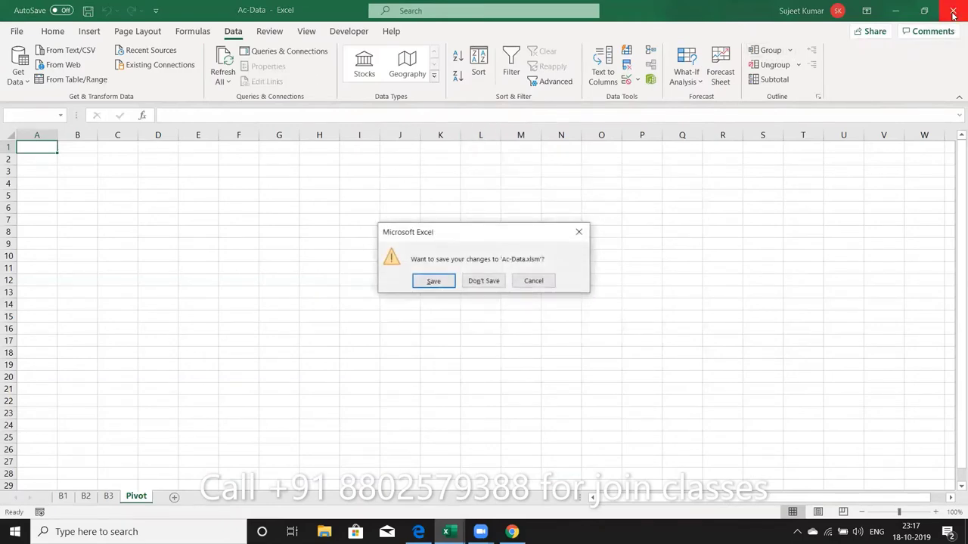
click(491, 281)
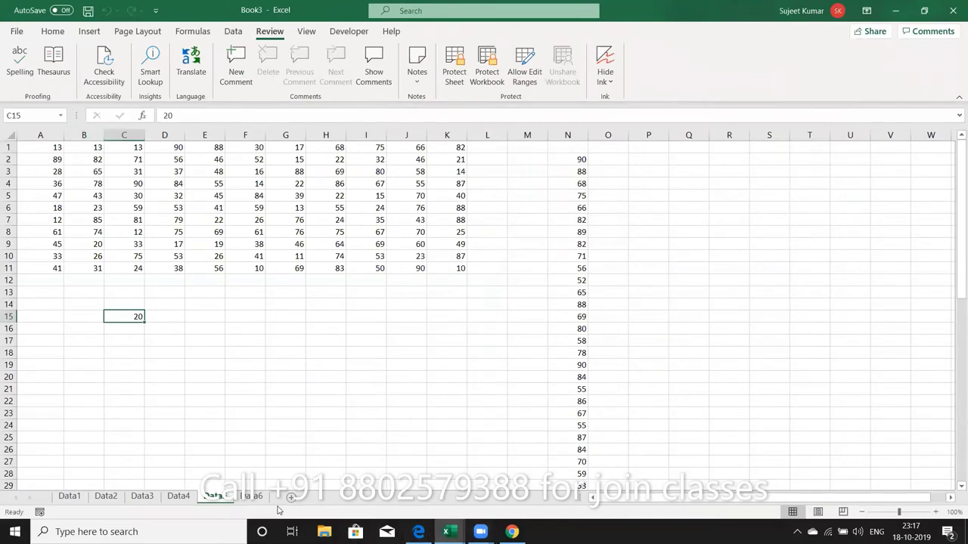
key(super)
text(exc)
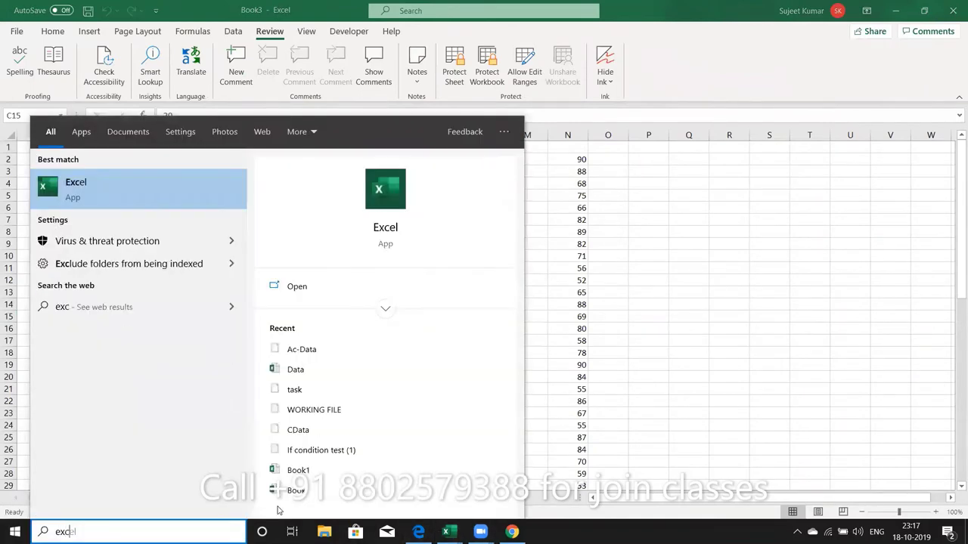
key(BackSpace)
key(BackSpace)
key(BackSpace)
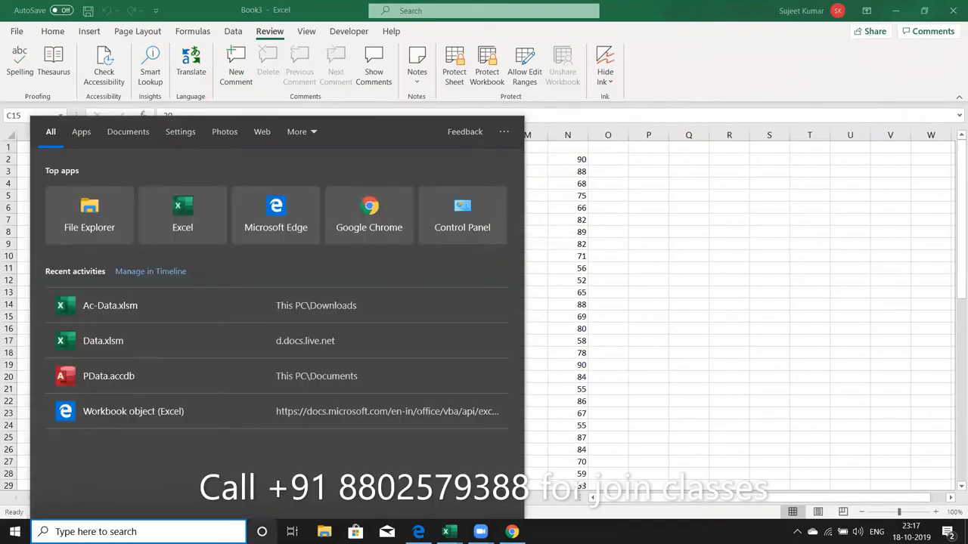
click(233, 376)
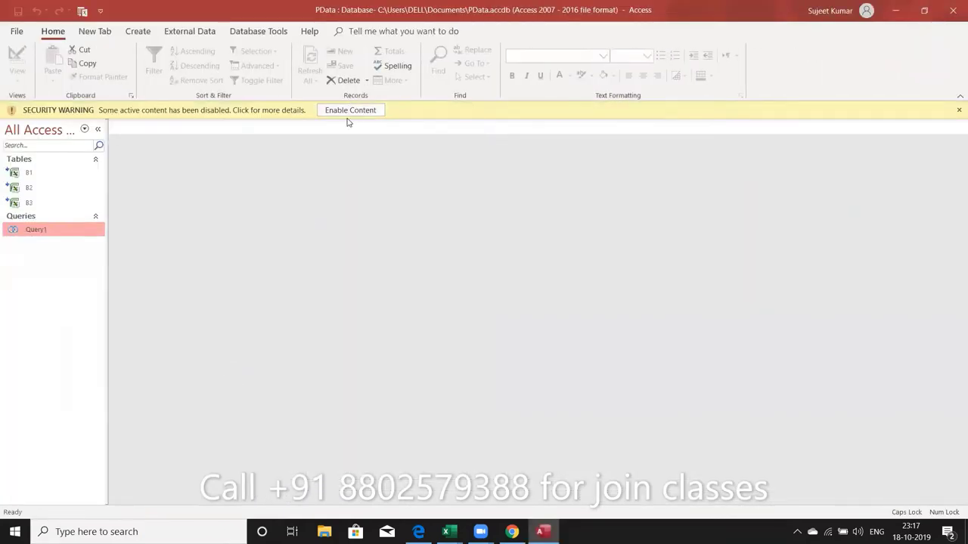
Enable content, then build a query with all of Query1's fields and save it as Query2
click(349, 110)
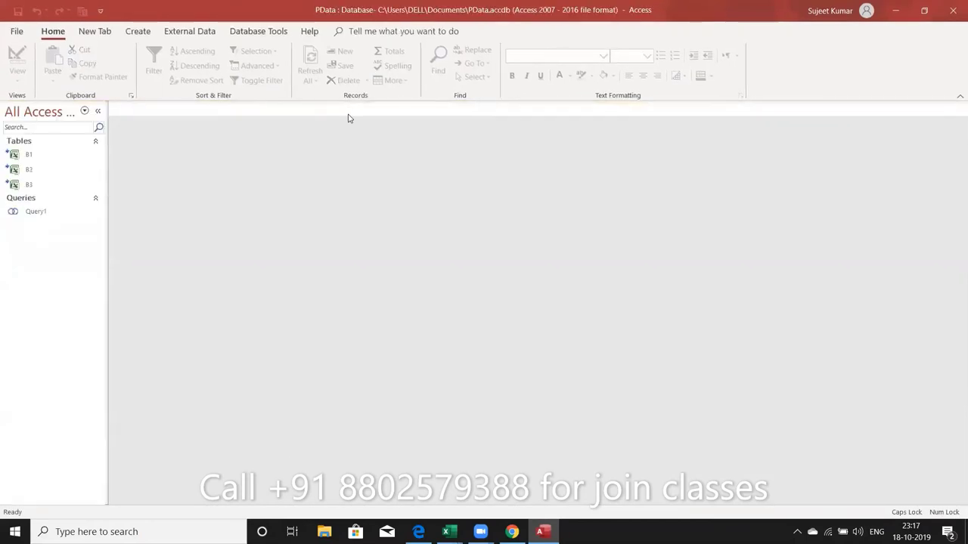
click(138, 31)
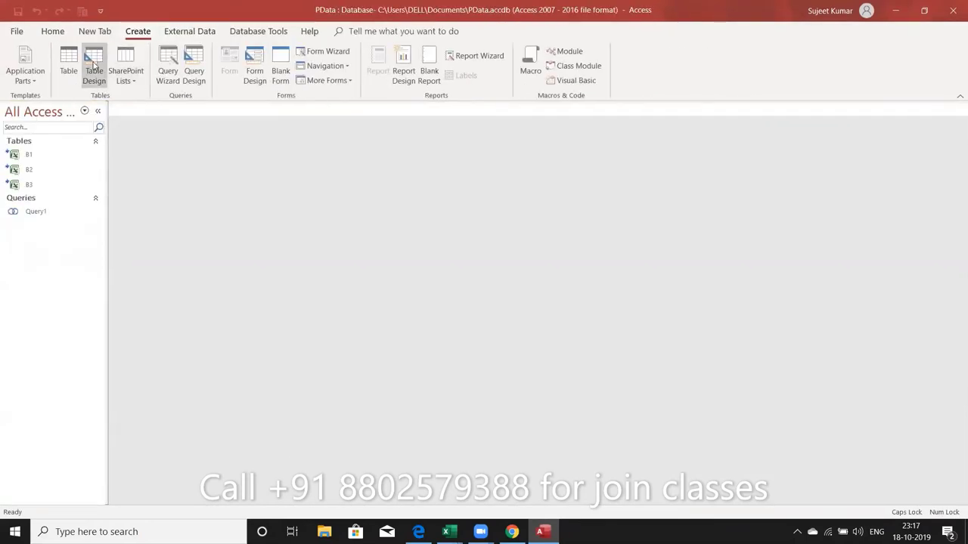
click(203, 81)
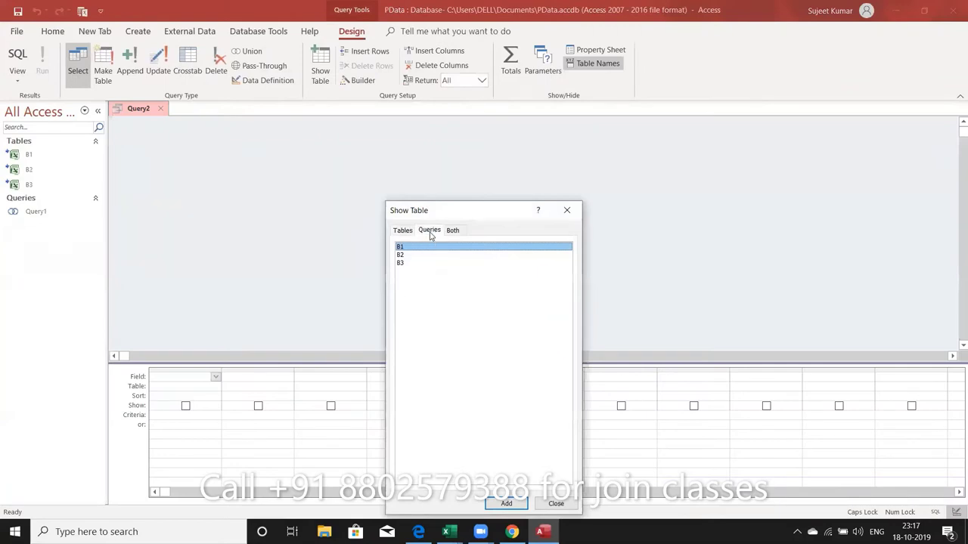
click(430, 232)
click(509, 502)
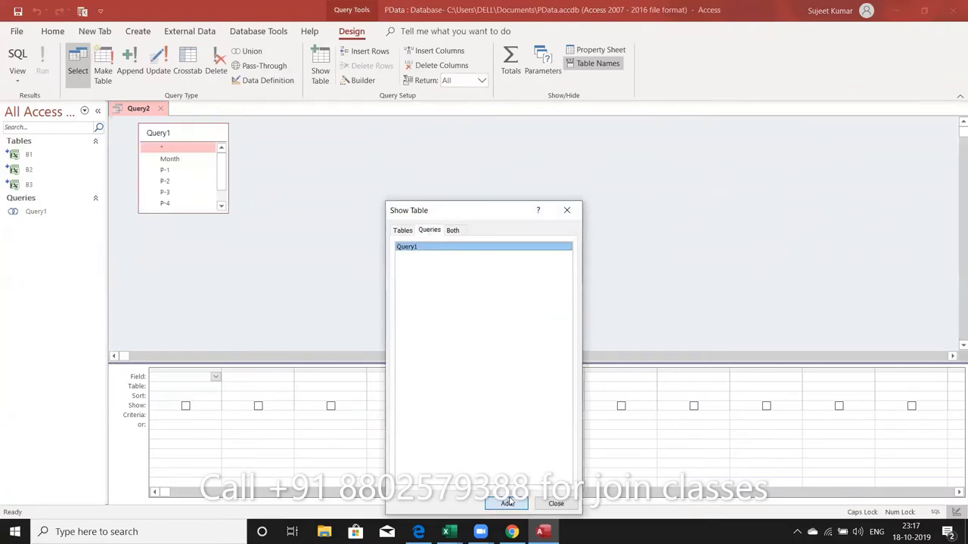
click(556, 504)
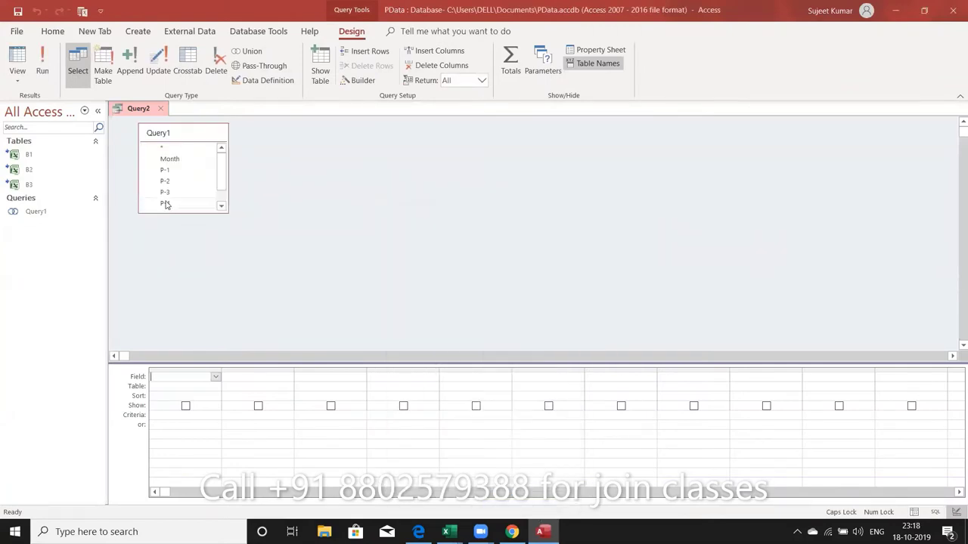
double_click(161, 147)
click(161, 109)
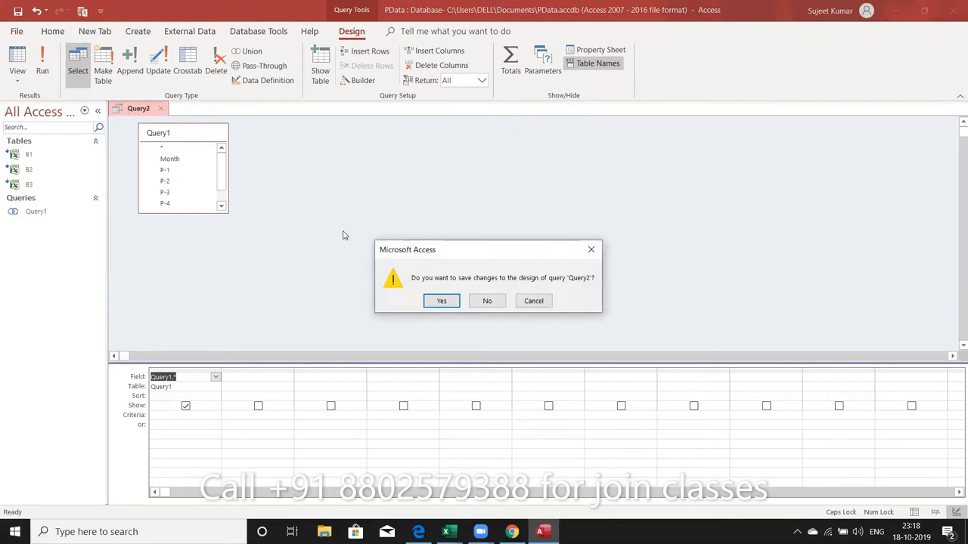
click(442, 300)
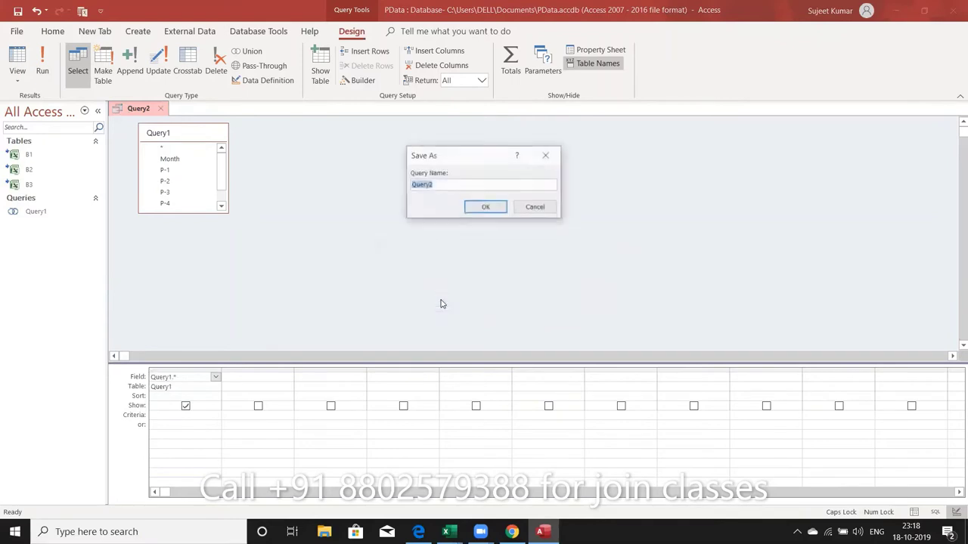
click(485, 208)
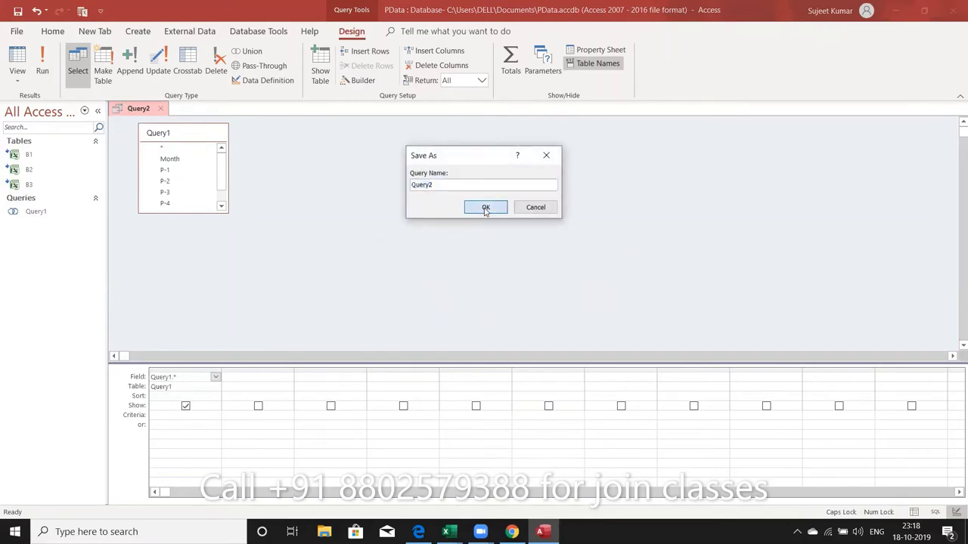
Open Query2 to check its Month and P-1 to P-6 results, then close it
click(30, 229)
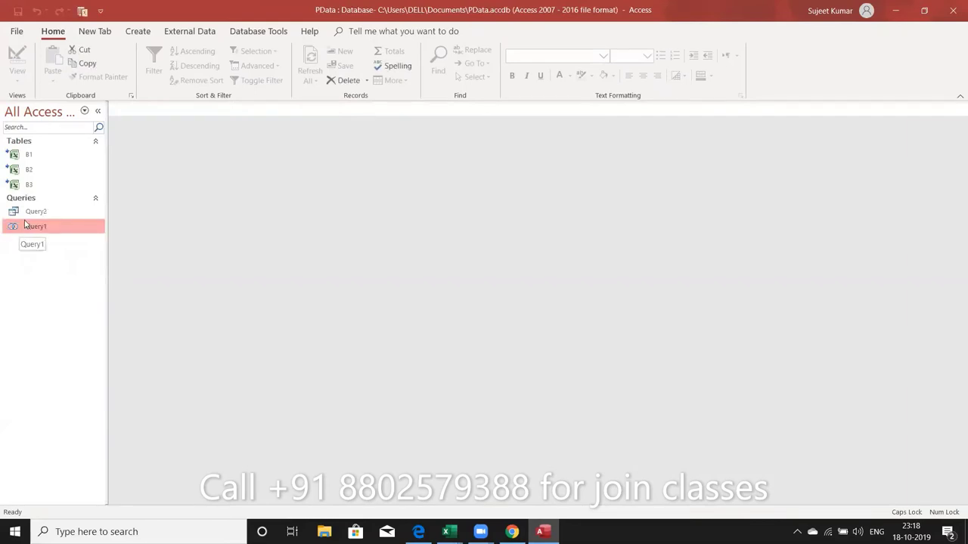
click(29, 216)
double_click(30, 216)
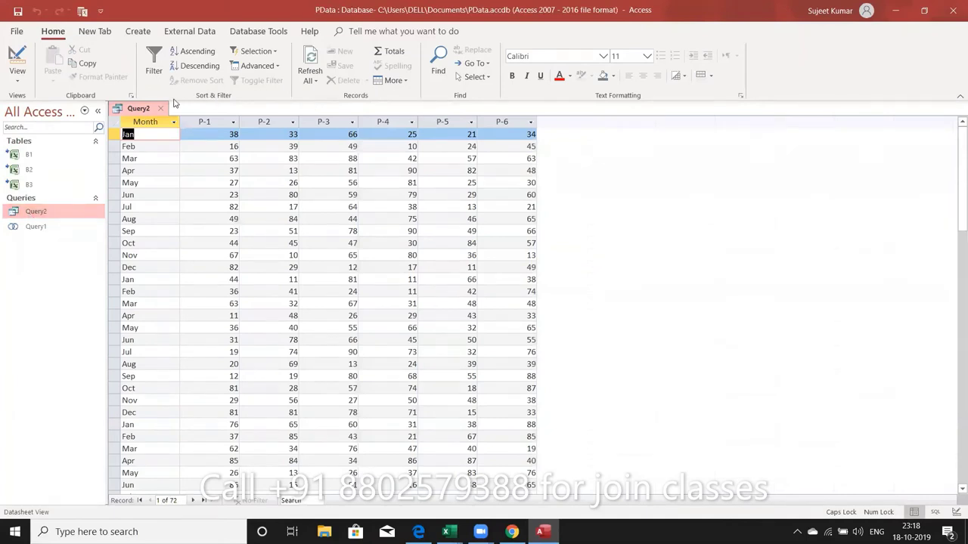
click(160, 109)
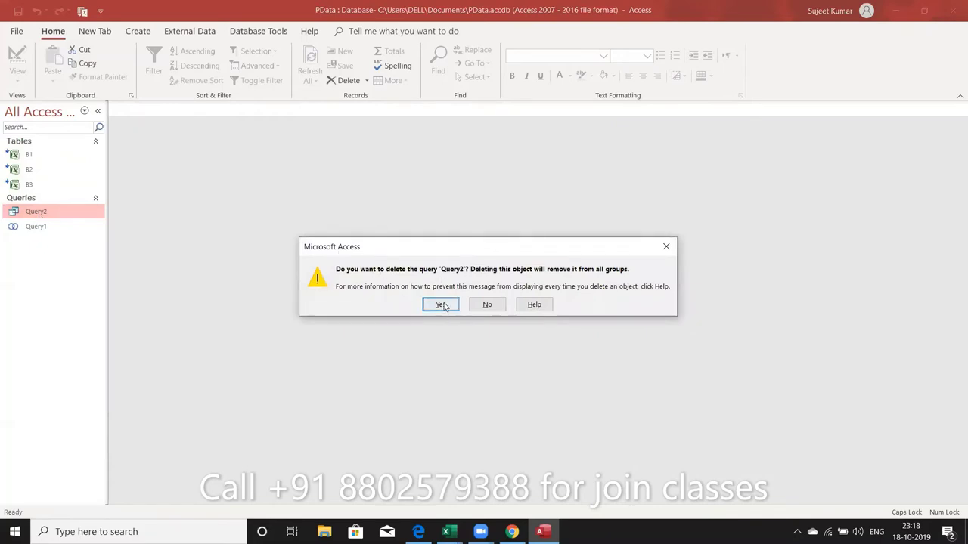
Confirm deleting Query2, then briefly switch to Excel and back to Access
click(442, 305)
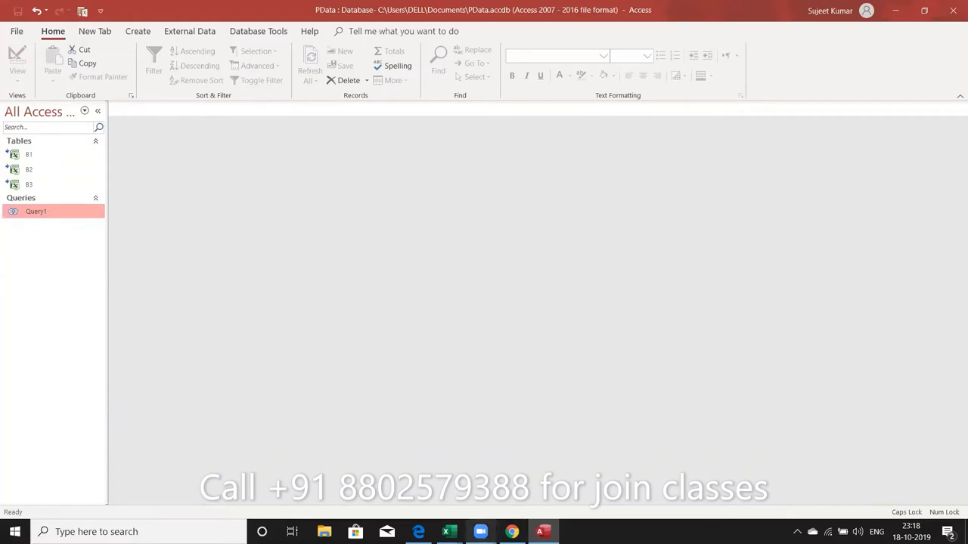
mouse_move(449, 532)
click(411, 492)
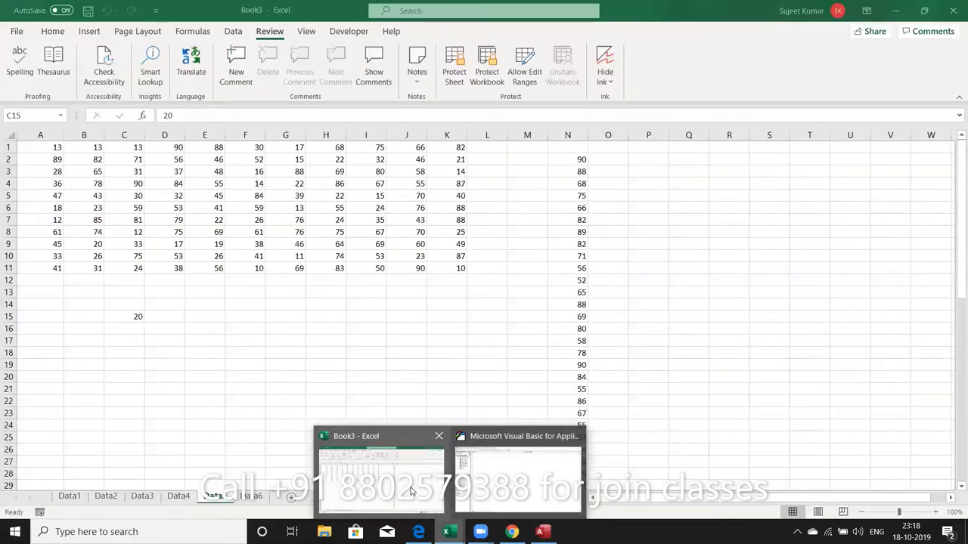
click(443, 493)
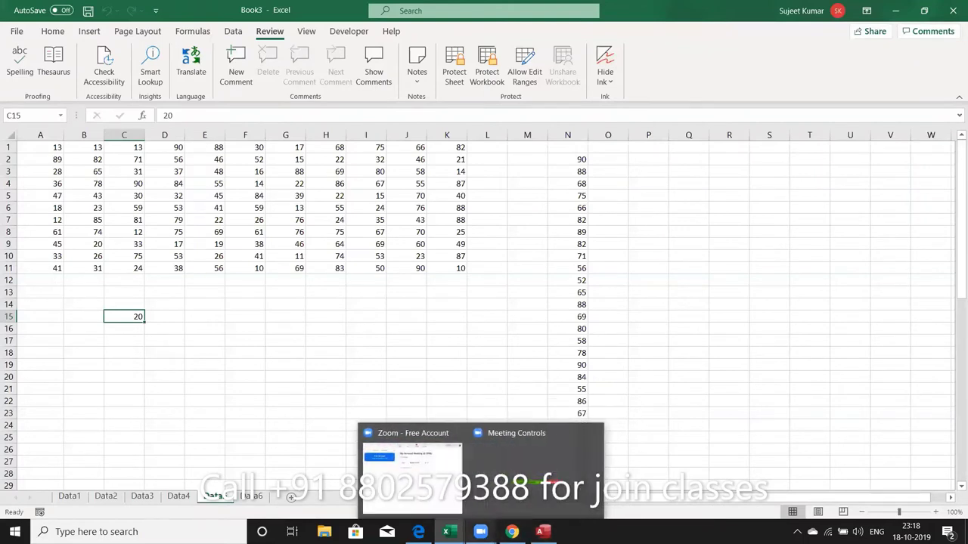
mouse_move(542, 532)
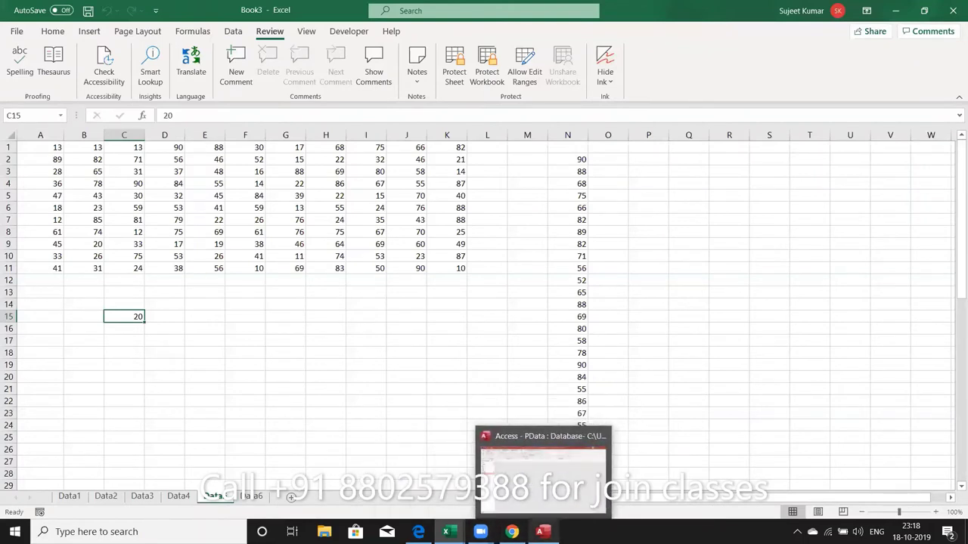
click(543, 468)
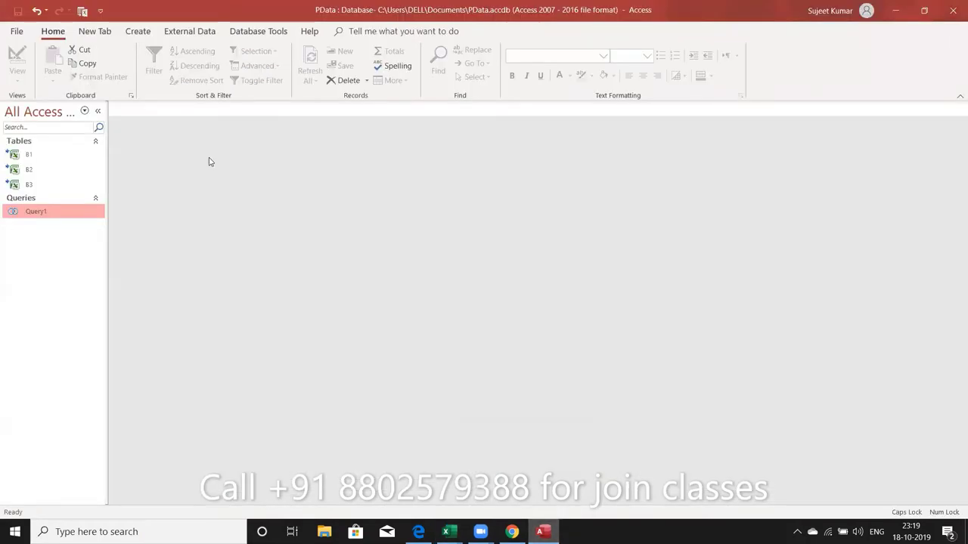
Rebuild Query2 from Query1.*, save it, and open its 72-record datasheet
click(133, 33)
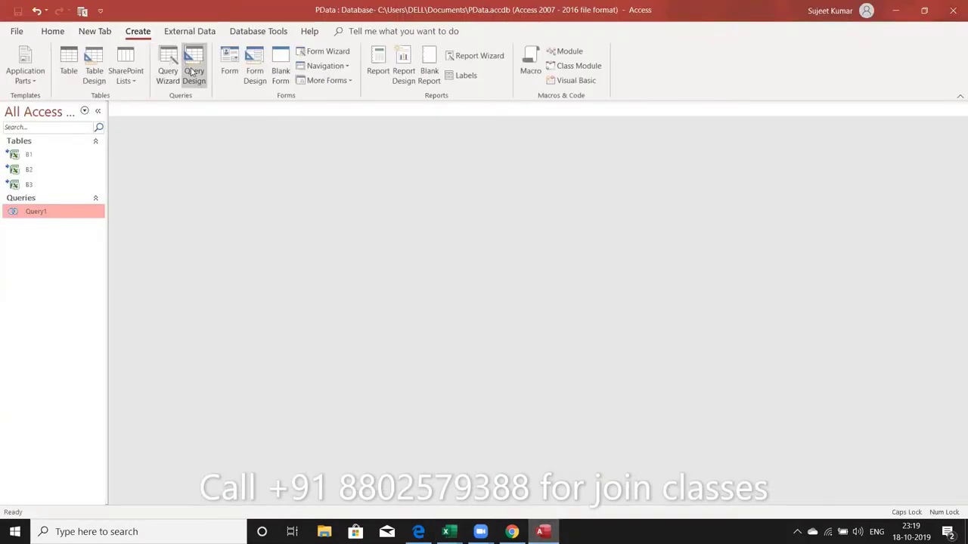
click(194, 66)
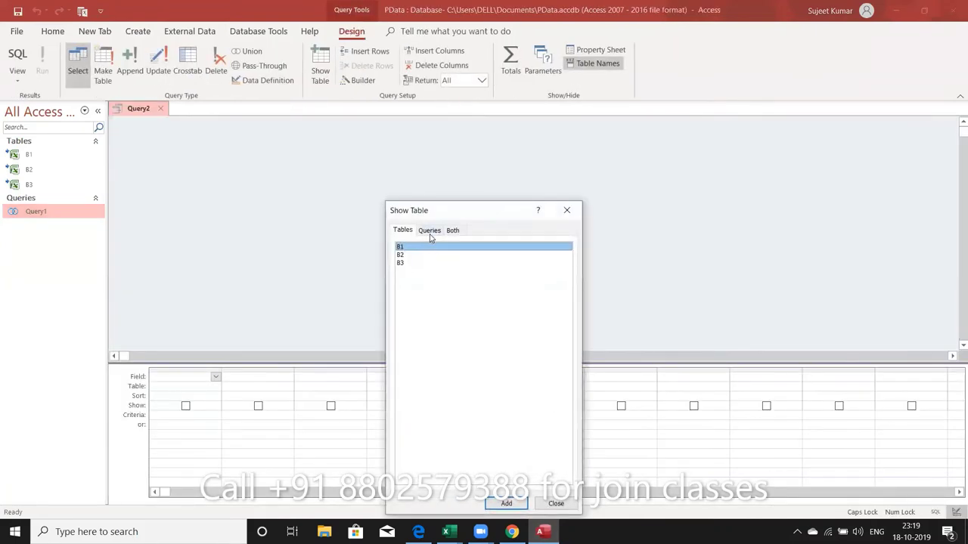
click(429, 231)
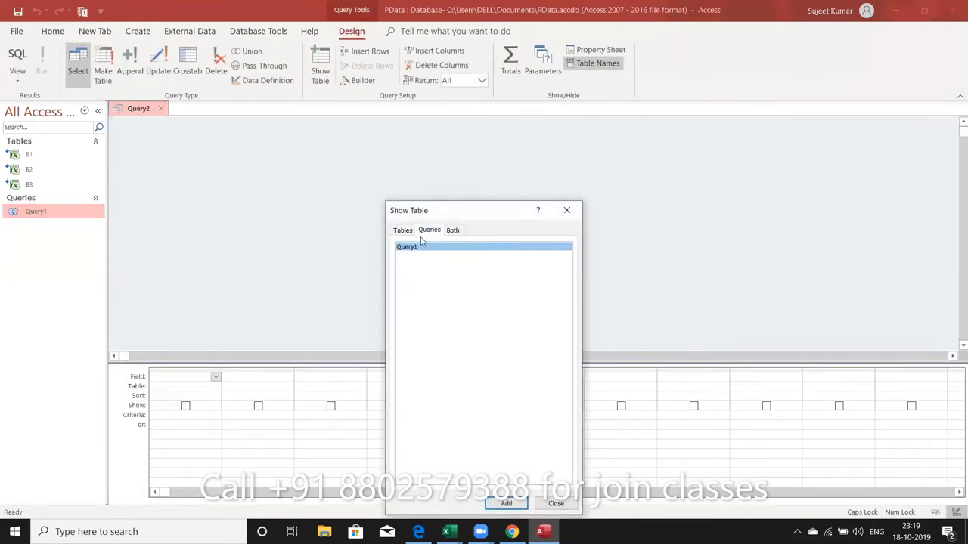
double_click(422, 250)
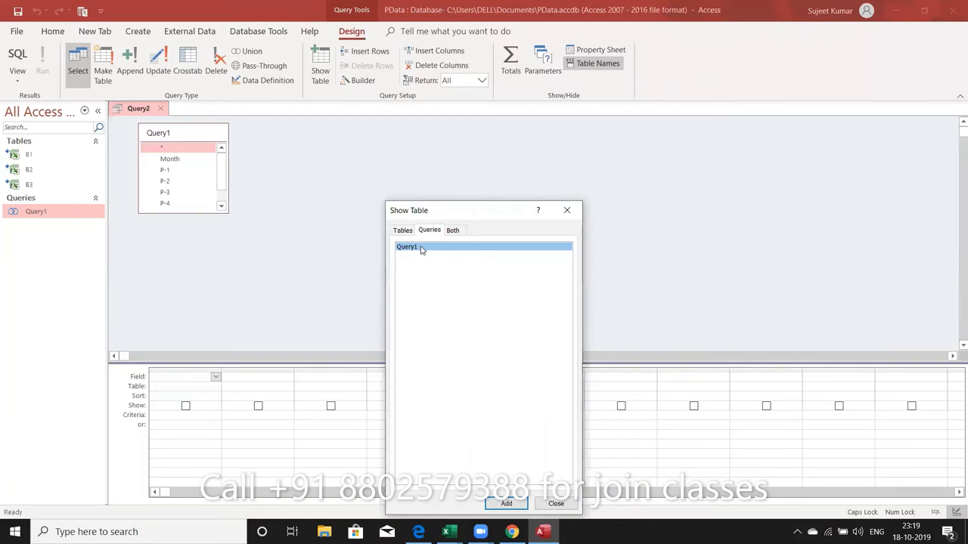
click(565, 212)
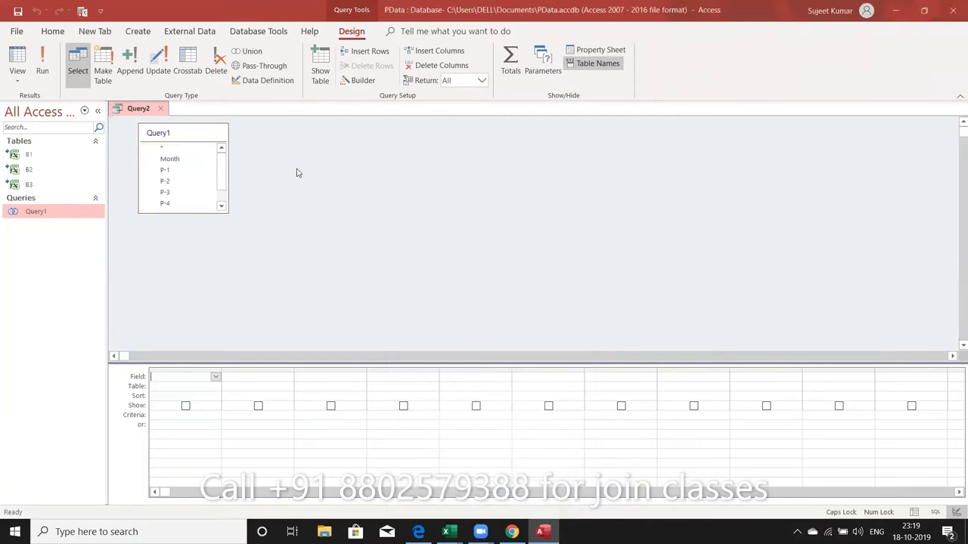
double_click(200, 148)
click(161, 109)
click(429, 299)
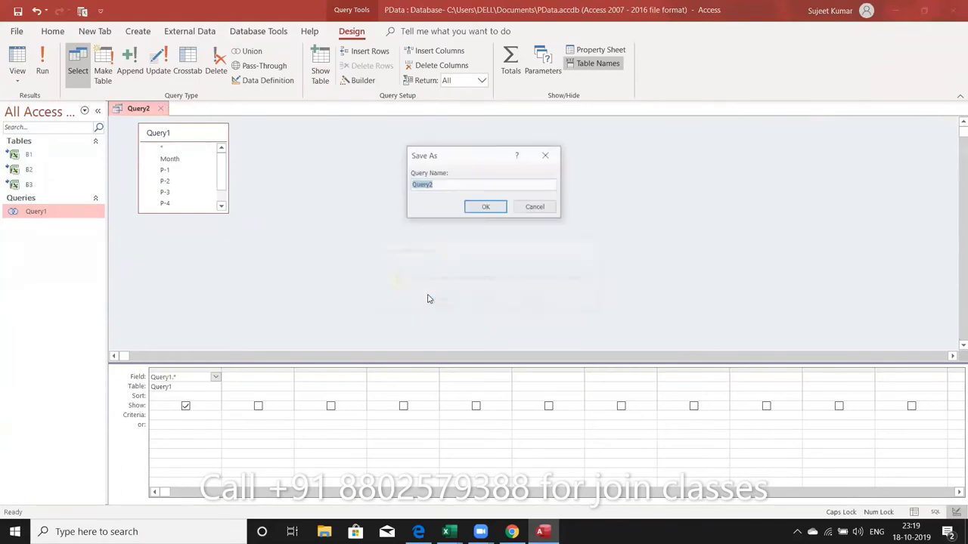
click(485, 207)
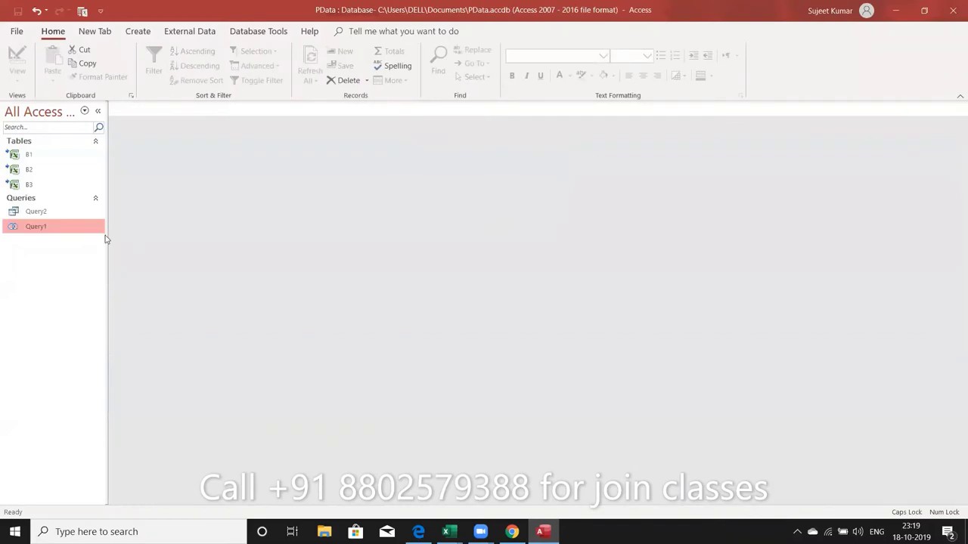
double_click(79, 211)
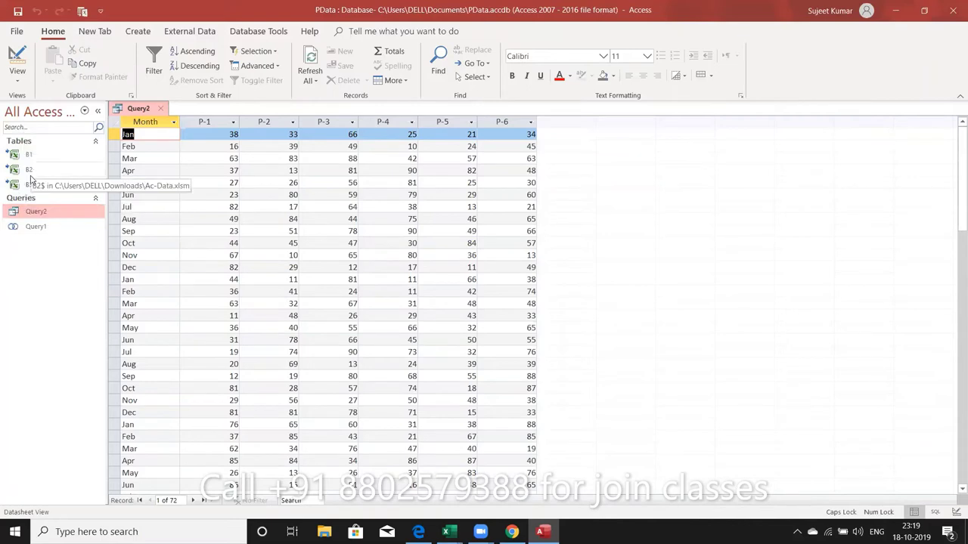
Close Access, reopen Ac-Data from recent files, and select A1 on the Pivot sheet
click(952, 15)
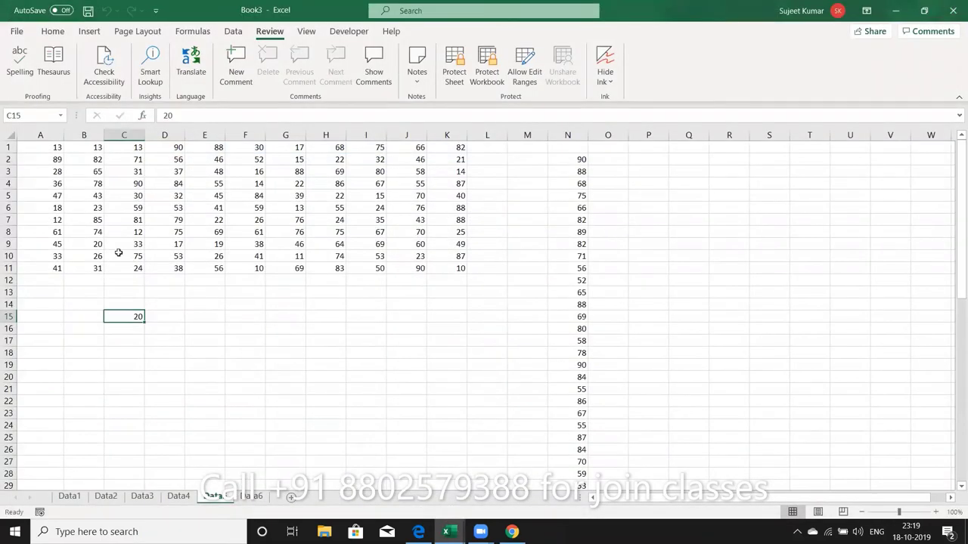
click(17, 31)
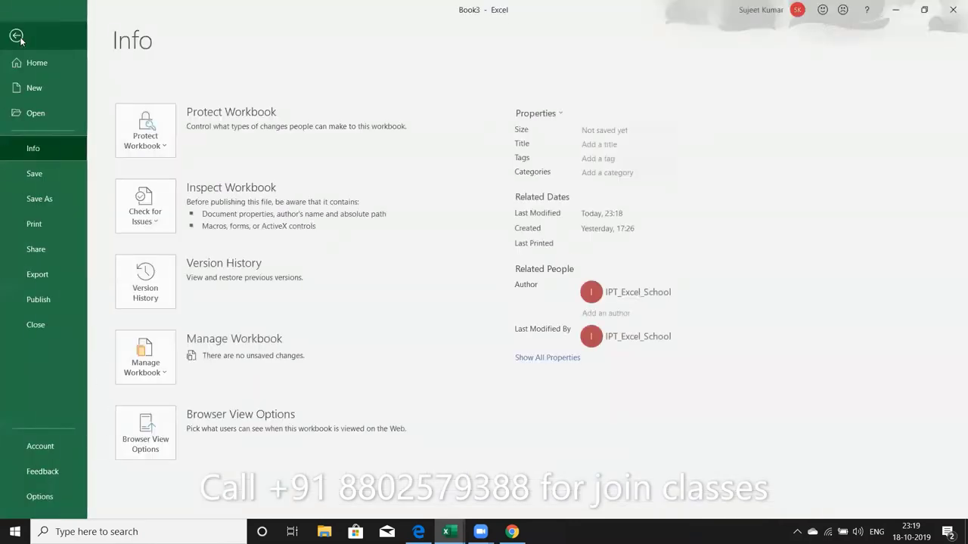
click(49, 124)
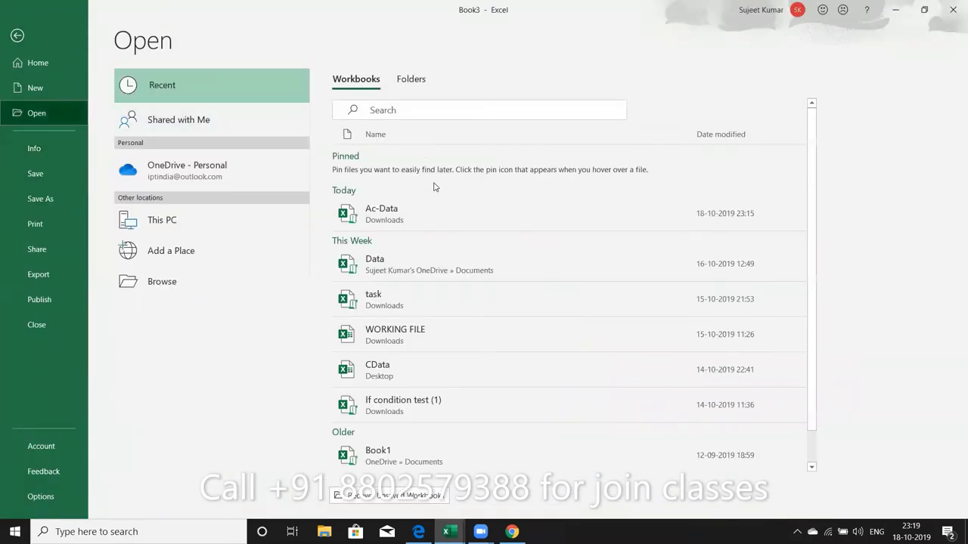
click(424, 214)
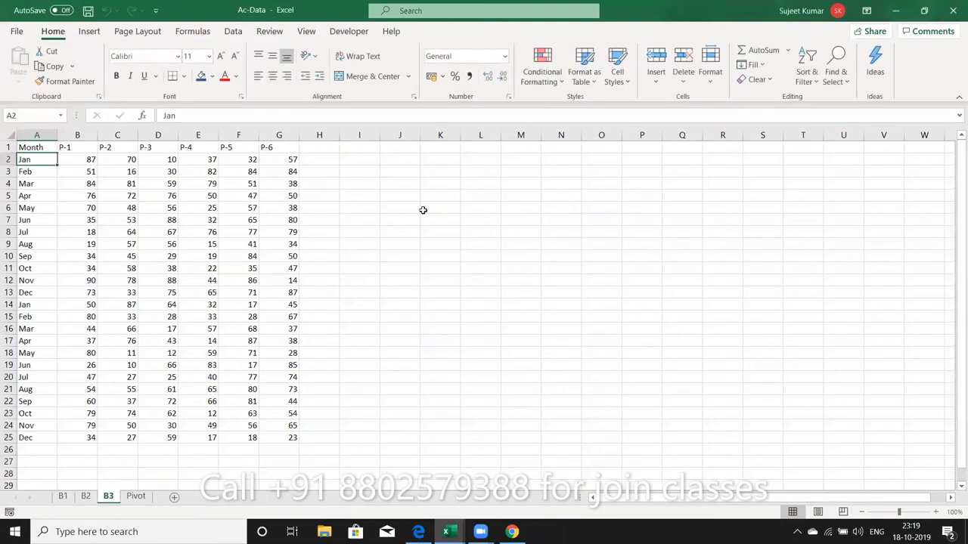
click(138, 496)
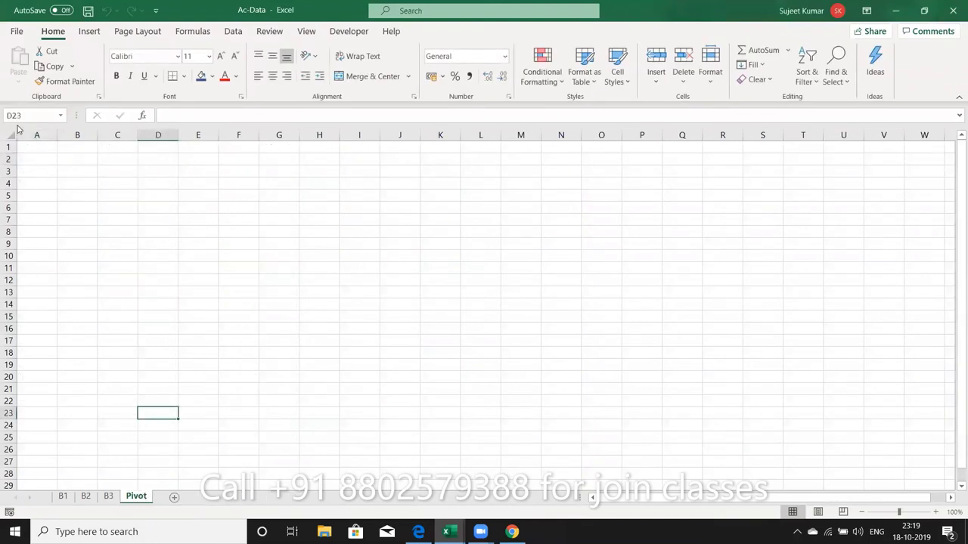
click(32, 153)
click(34, 145)
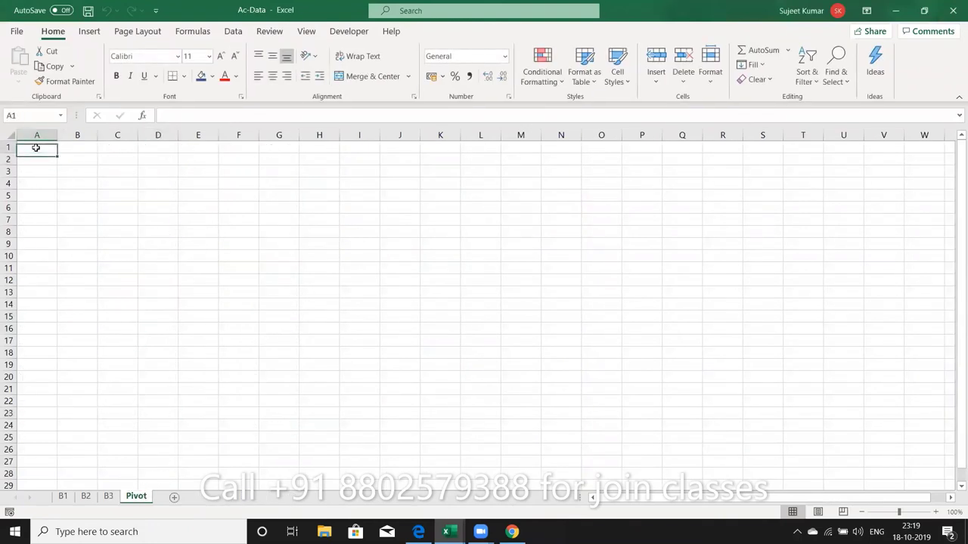
click(87, 33)
Insert an empty PivotTable at A1 of the Pivot sheet using the PData Access database in Documents as its connection
click(23, 64)
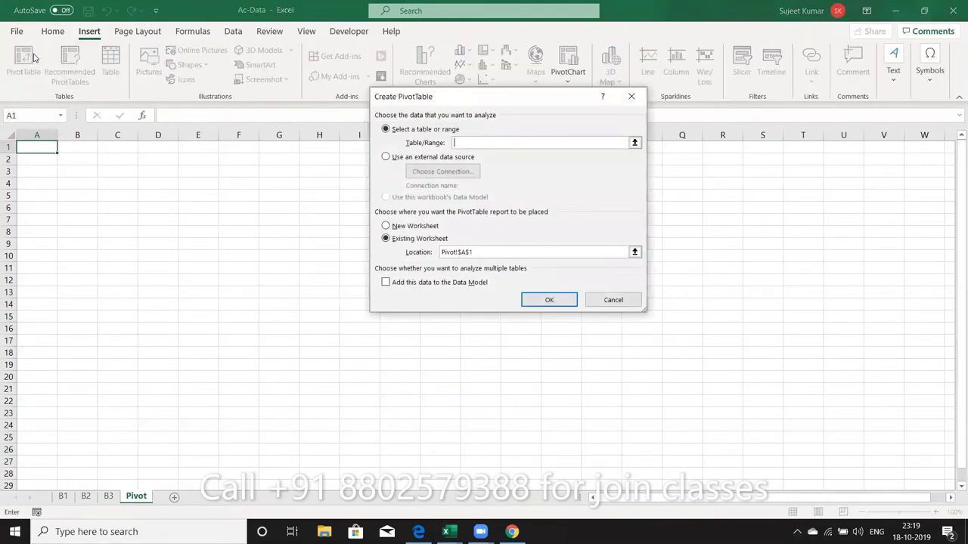
click(387, 156)
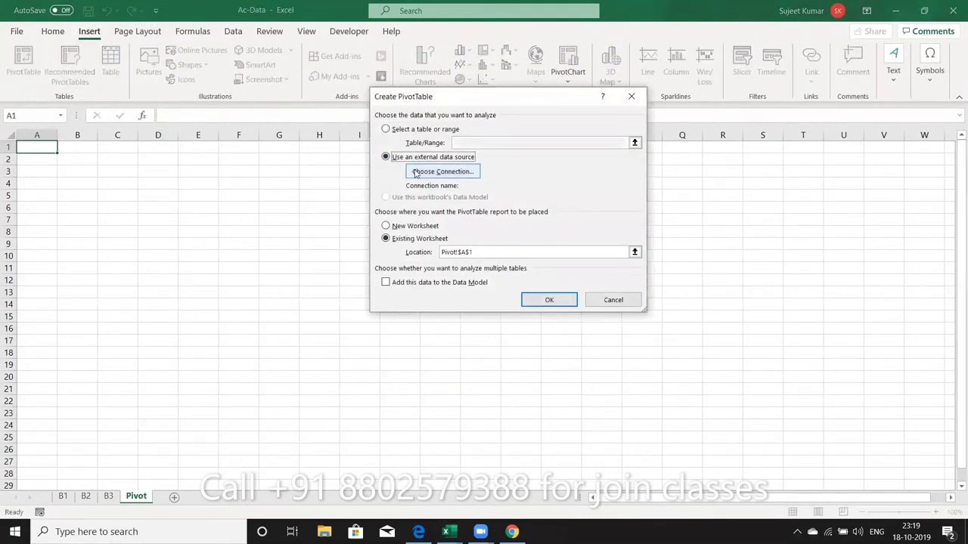
click(414, 173)
click(395, 342)
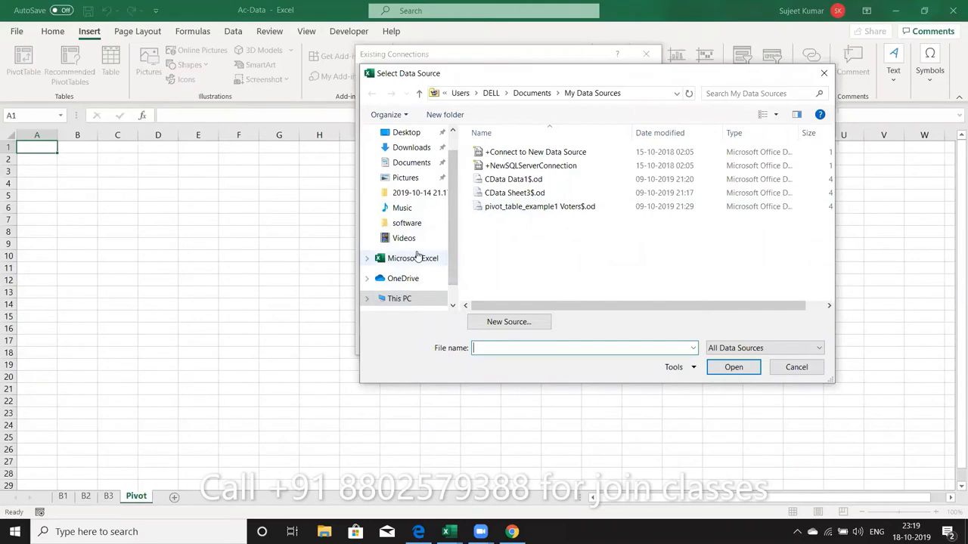
click(420, 166)
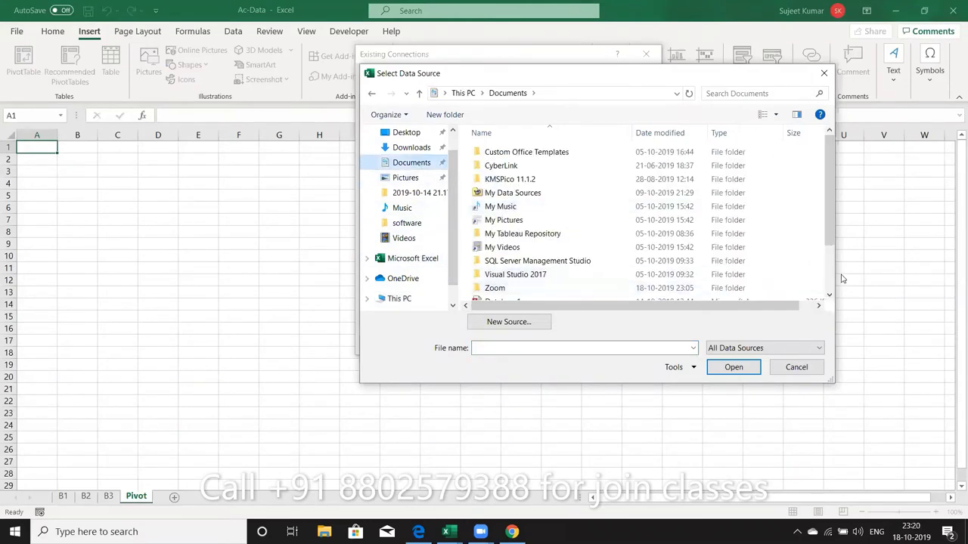
scroll(828, 279, down, 2)
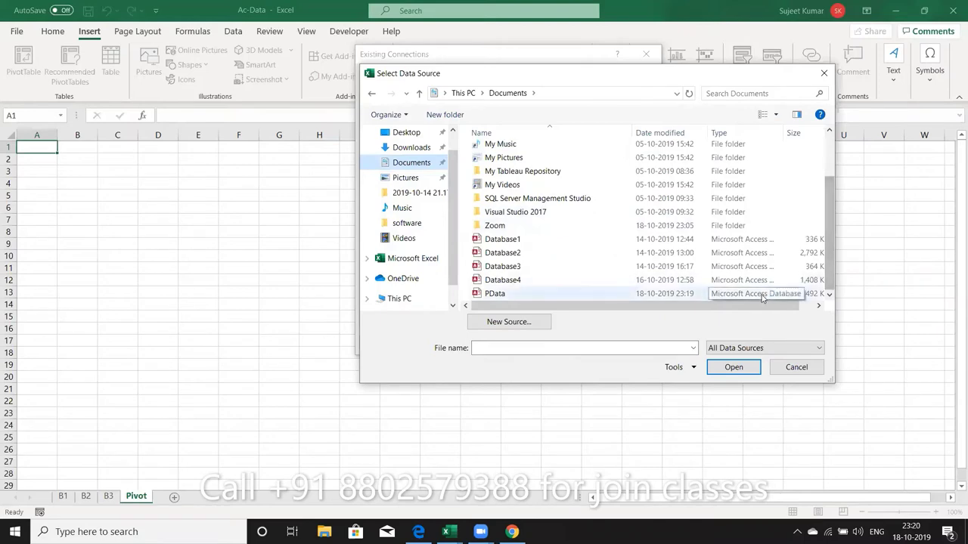
click(762, 295)
click(727, 369)
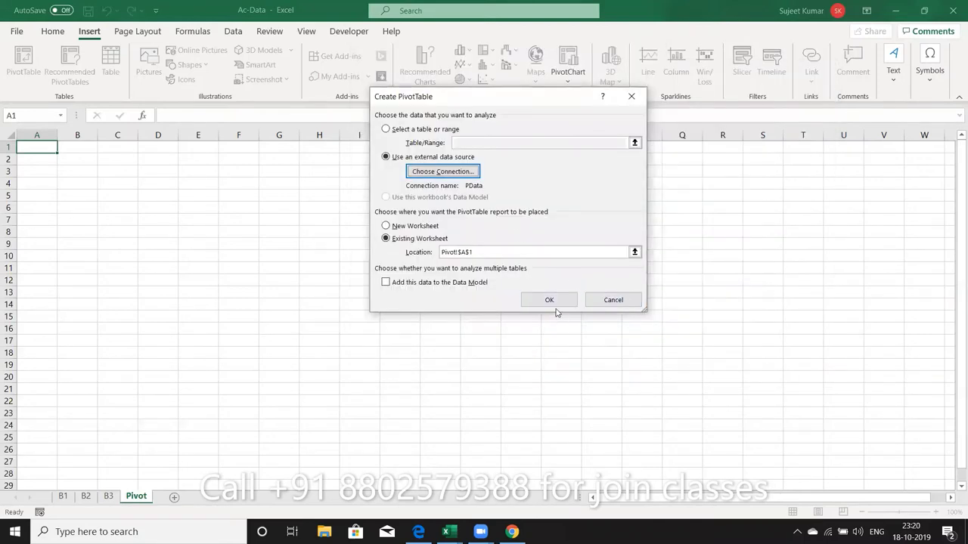
click(551, 307)
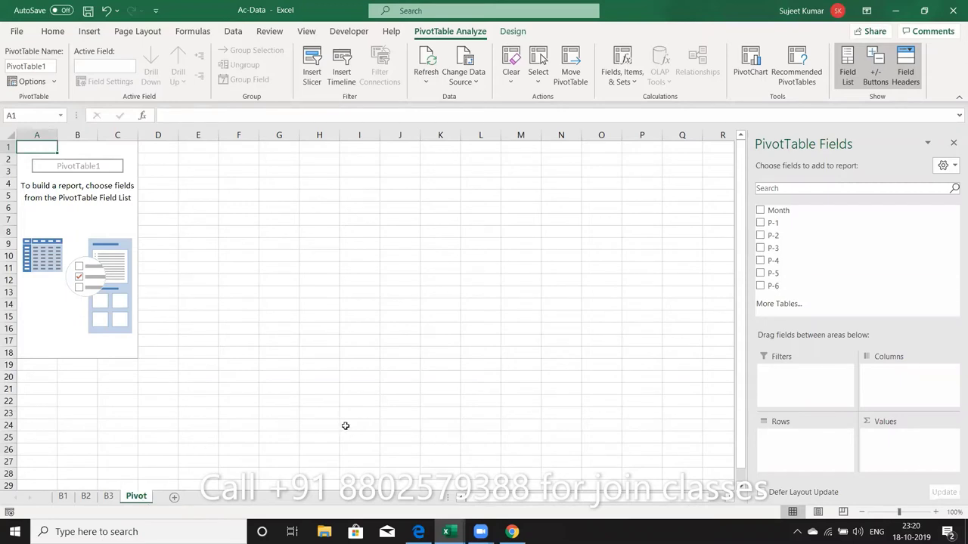
Put the Month field in the pivot's rows so it lists Jan through Dec
mouse_move(792, 210)
mouse_down()
mouse_move(866, 452)
mouse_move(824, 461)
mouse_up()
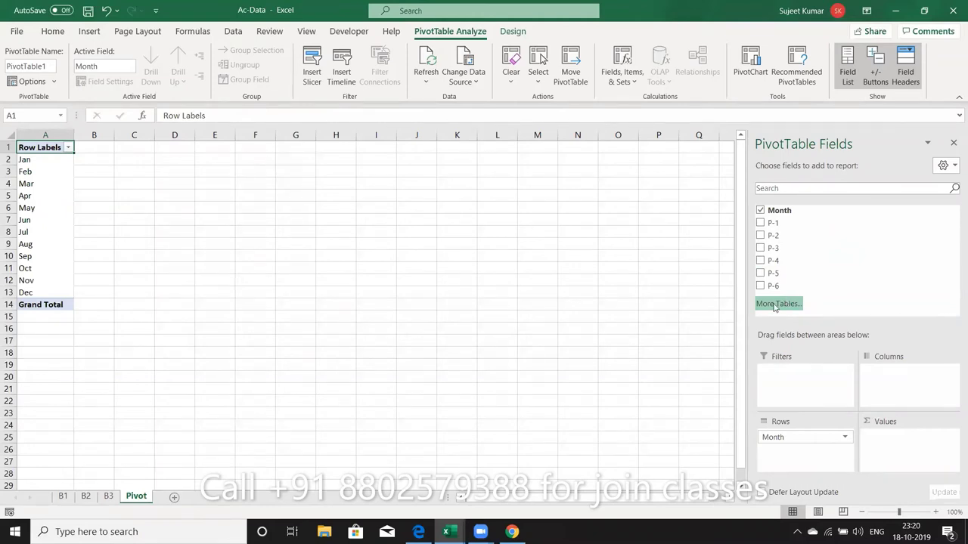
Open the recent PData database in Access from the Start search
key(super)
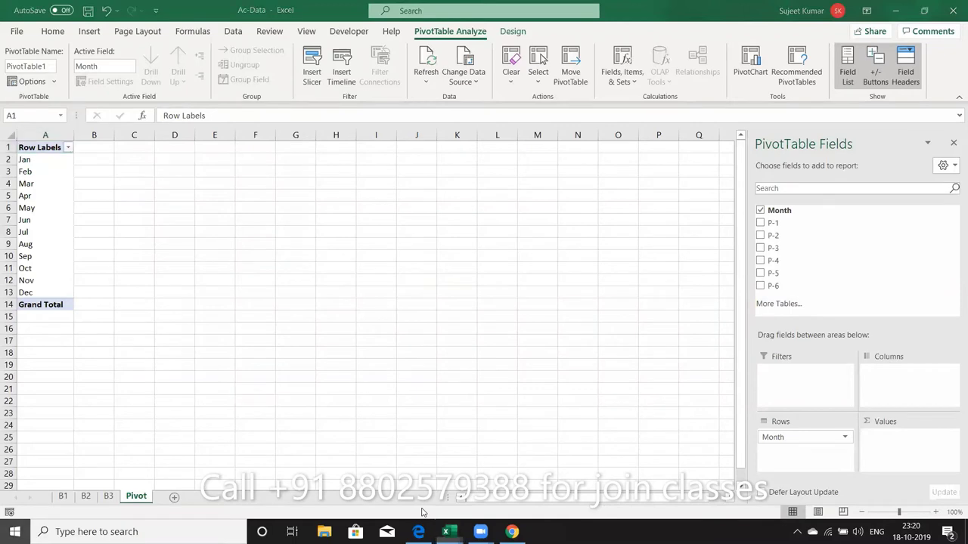
text(EXCE)
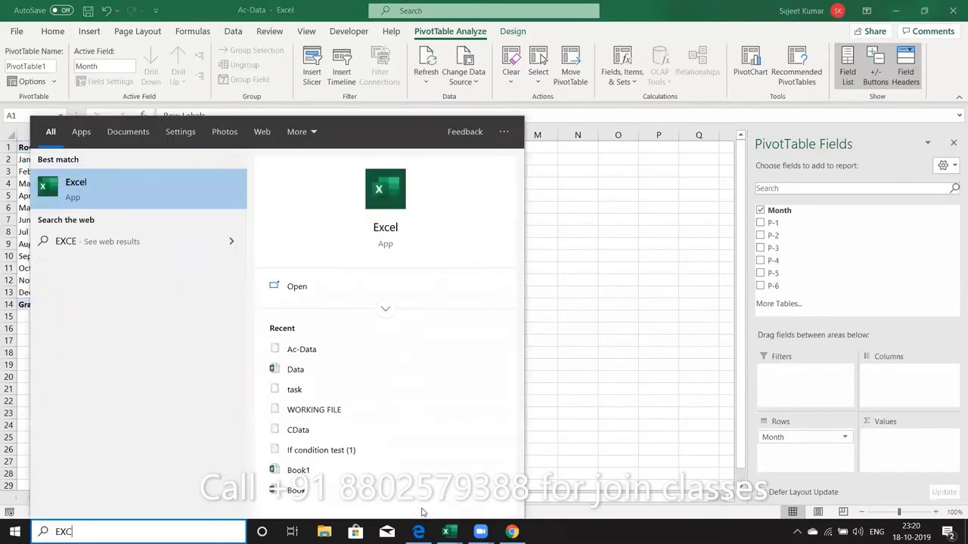
key(BackSpace)
key(BackSpace)
key(BackSpace)
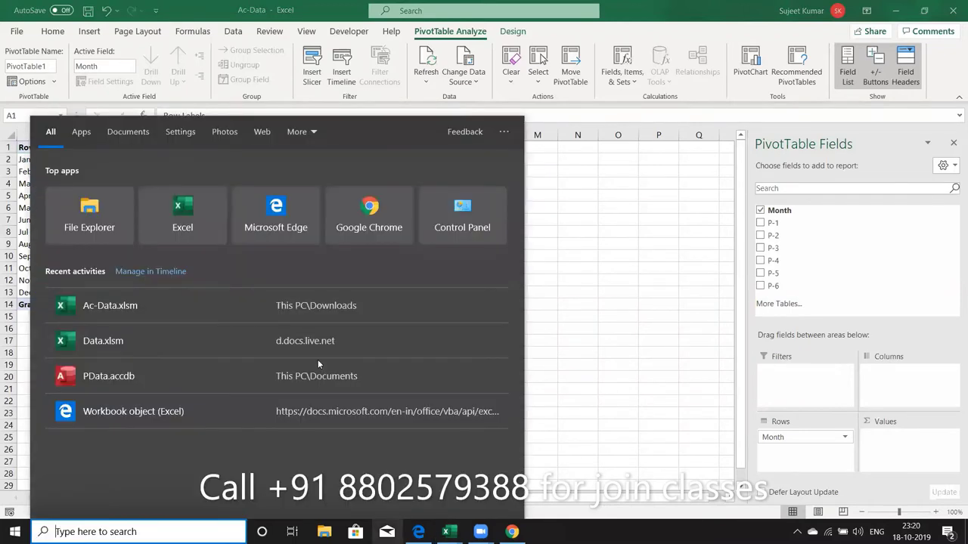
click(321, 376)
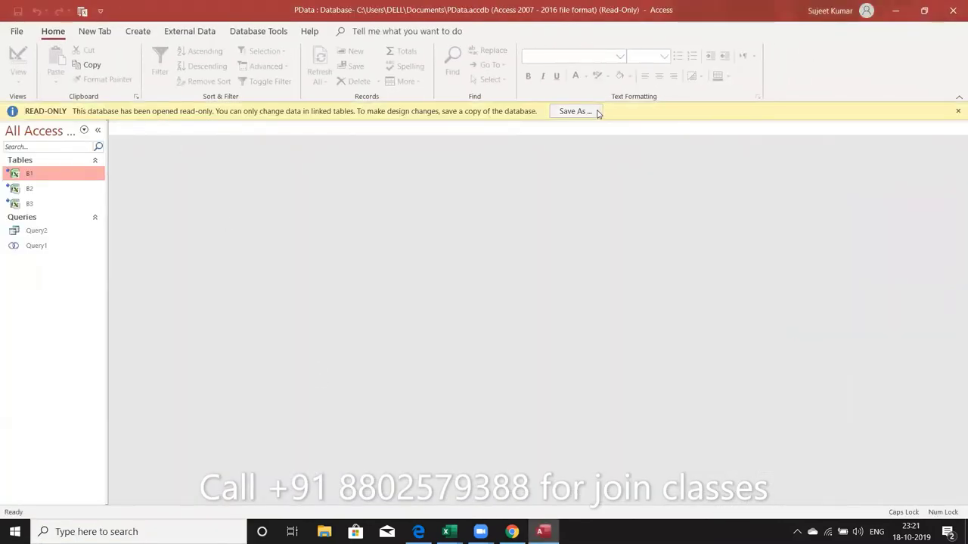
Cancel saving a copy of PData, view the Create tab, then return to the Ac-Data workbook
click(594, 111)
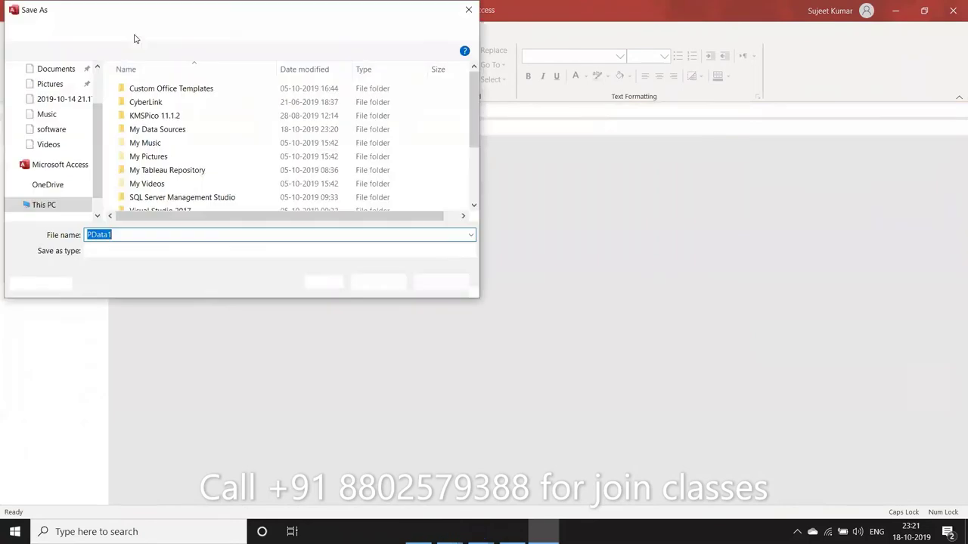
key(Escape)
click(135, 31)
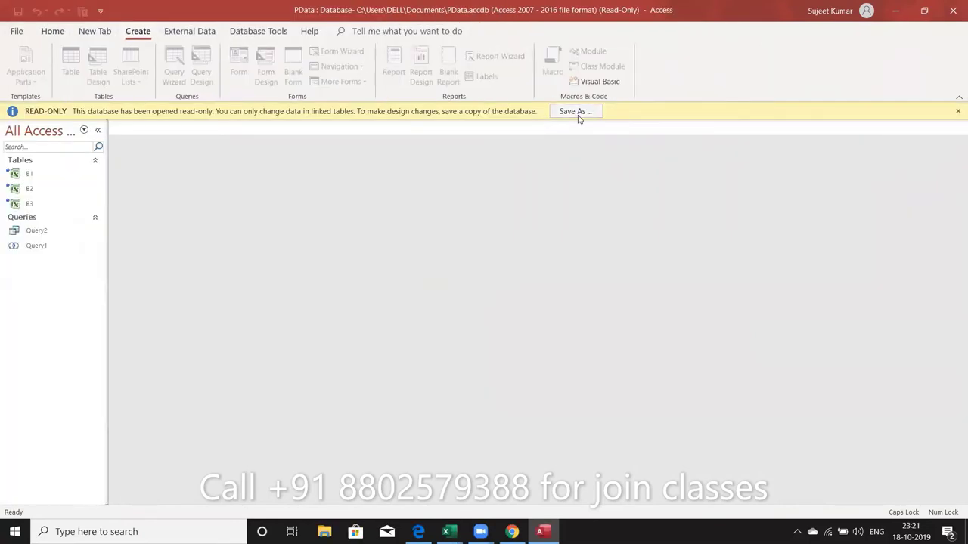
mouse_move(448, 532)
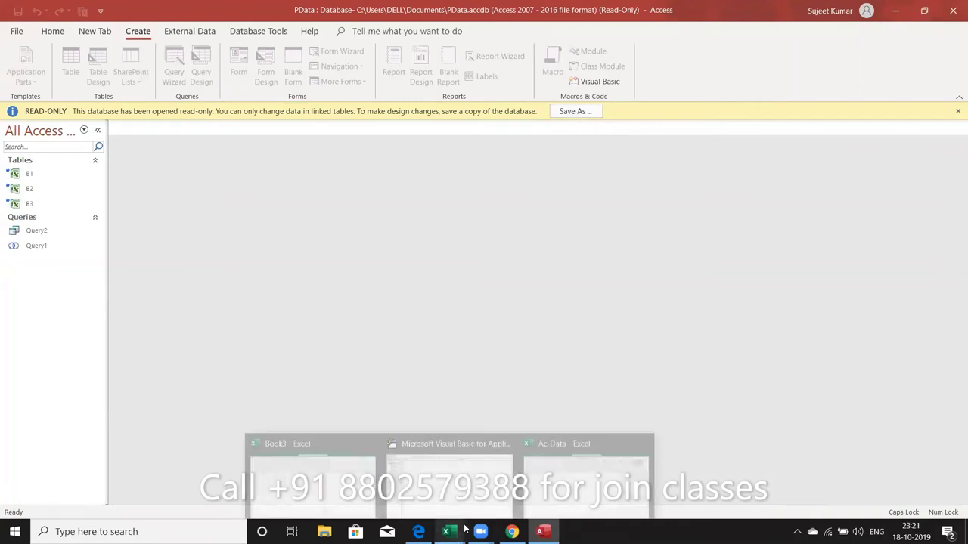
click(559, 478)
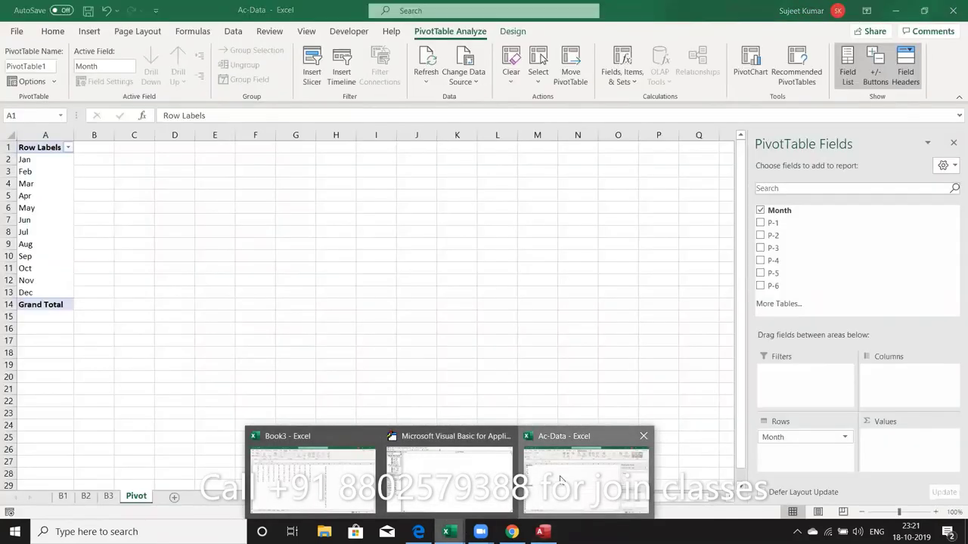
Close the PData Access database while keeping the Ac-Data workbook open
click(952, 10)
key(Escape)
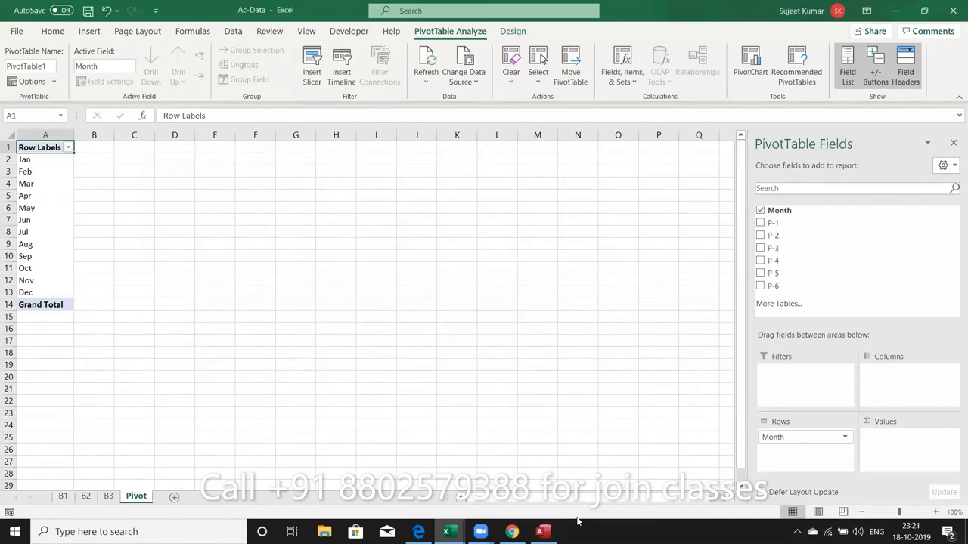
click(542, 532)
click(953, 10)
Sum P-1 by month in the pivot (Jan 339), then set January's P-1 on sheet B2 to 200
drag(795, 224, 902, 448)
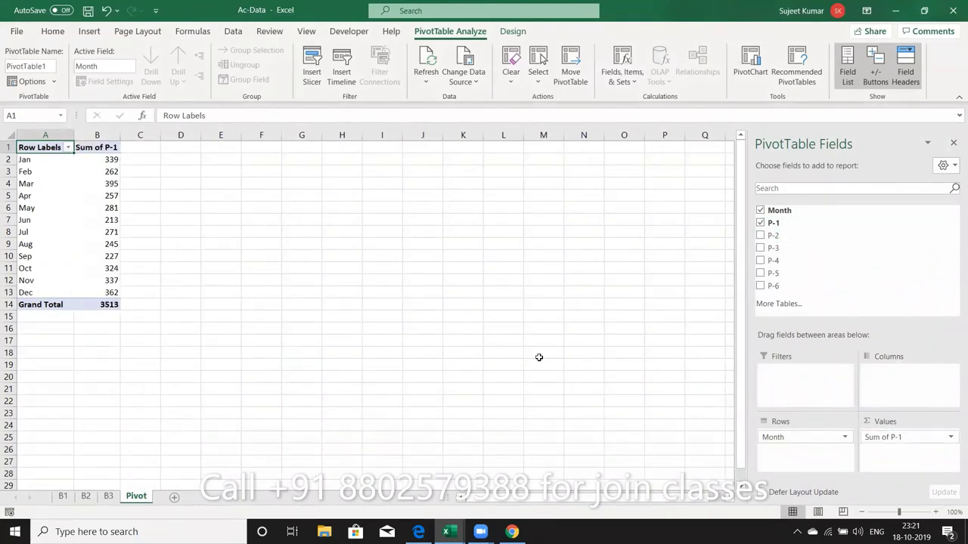
click(110, 158)
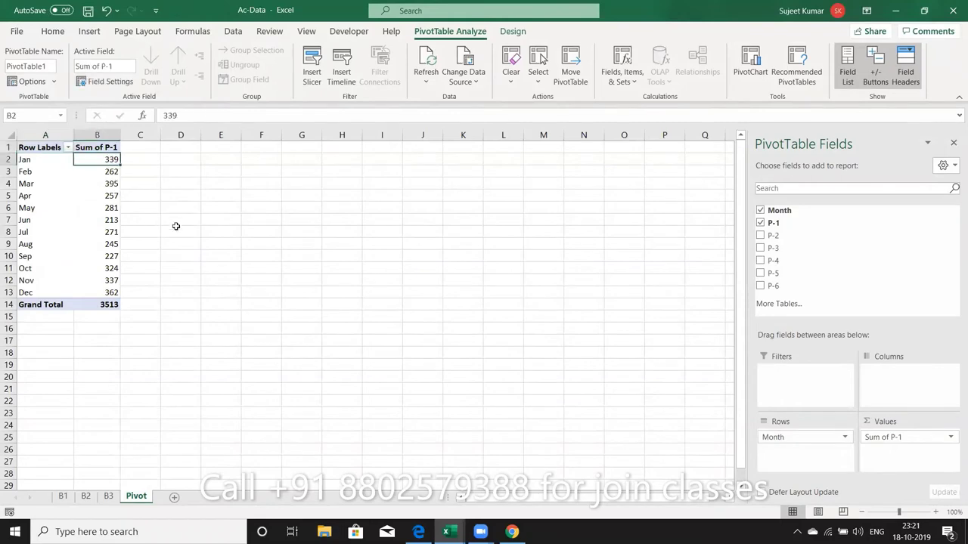
click(85, 496)
click(79, 161)
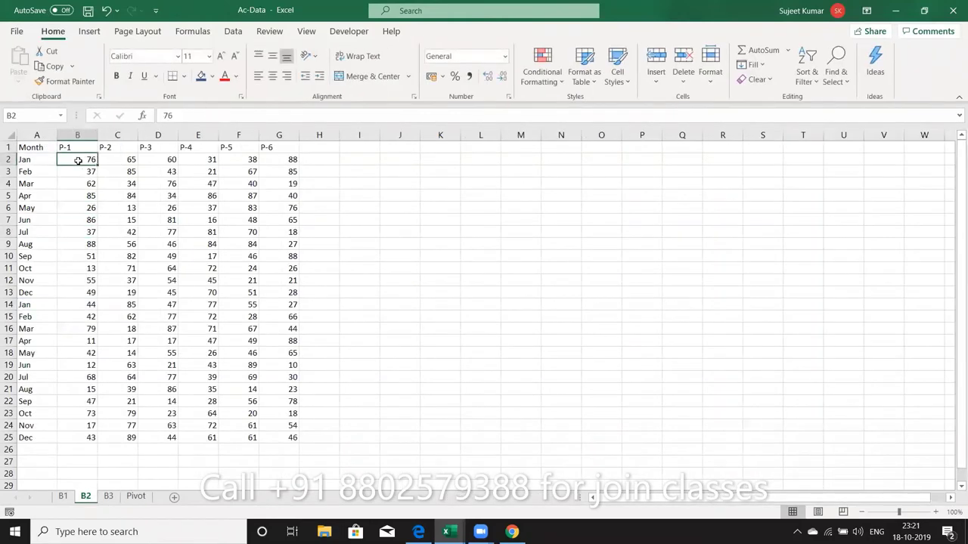
text(20)
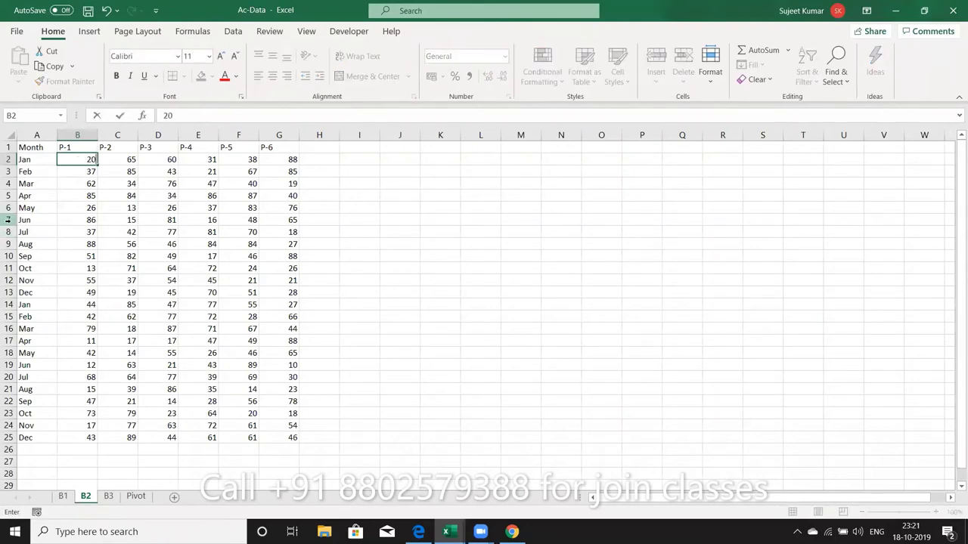
text(0)
key(Return)
Refresh the pivot table so January's P-1 total becomes 463
click(136, 496)
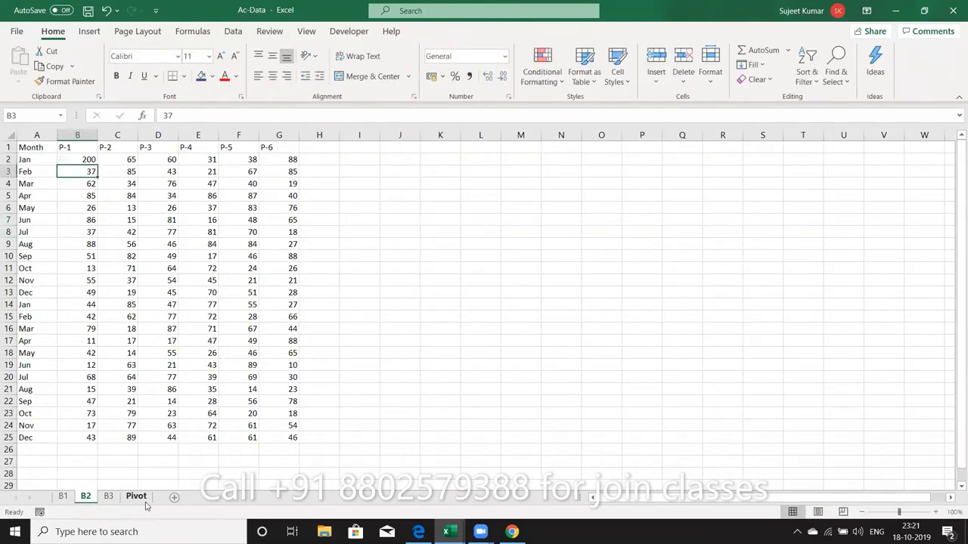
right_click(74, 260)
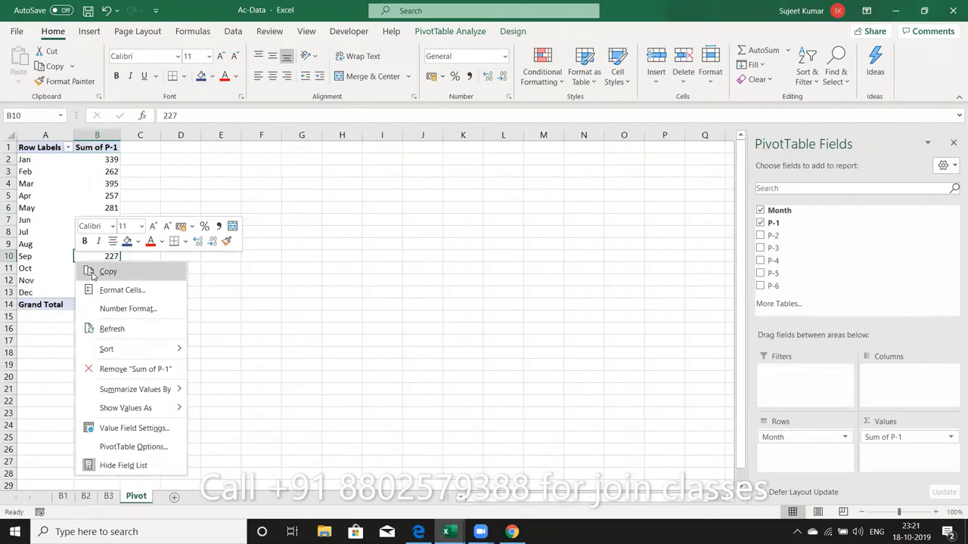
click(112, 329)
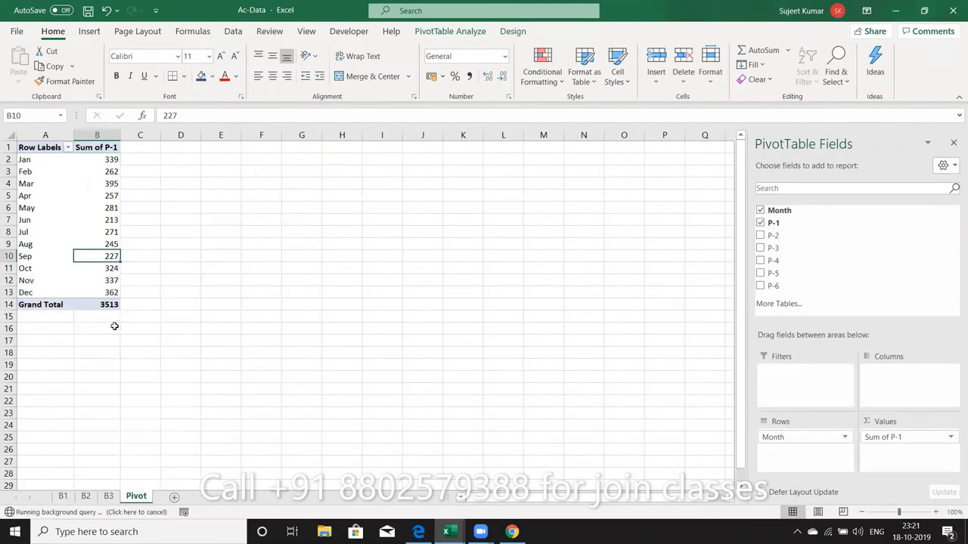
click(108, 161)
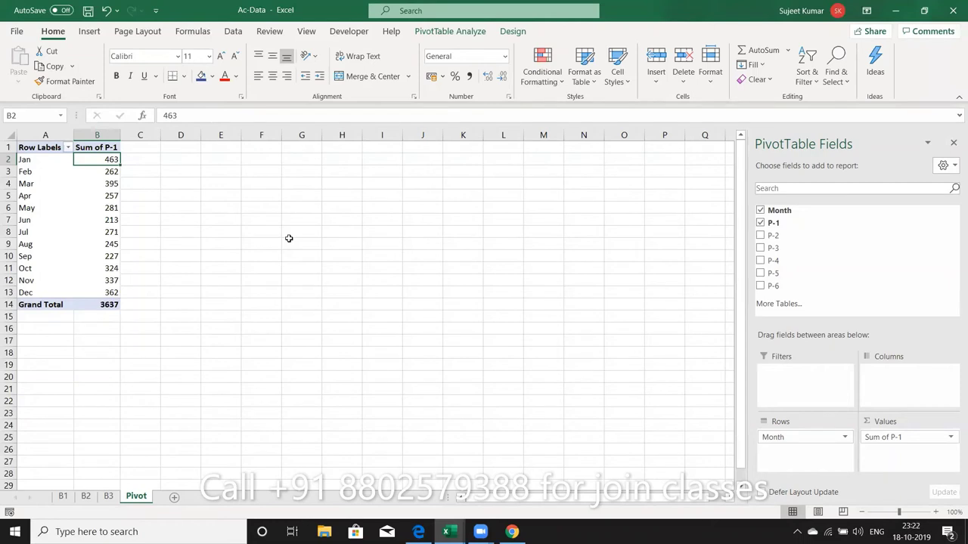
Add a new blank worksheet, Sheet1, after the Pivot sheet
right_click(142, 501)
click(111, 428)
click(175, 499)
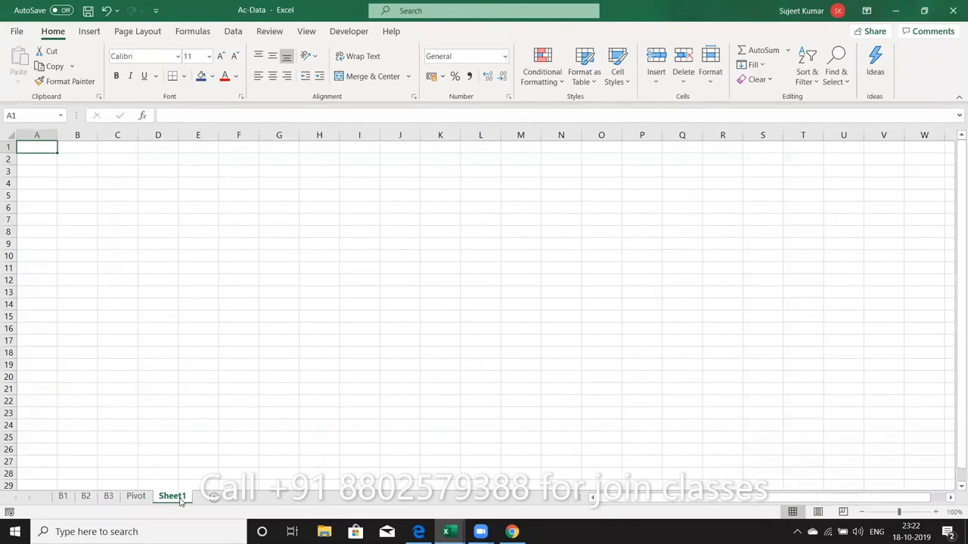
Start a Microsoft Query import using Excel Files with the Ac-Data.xlsm workbook as source
click(233, 32)
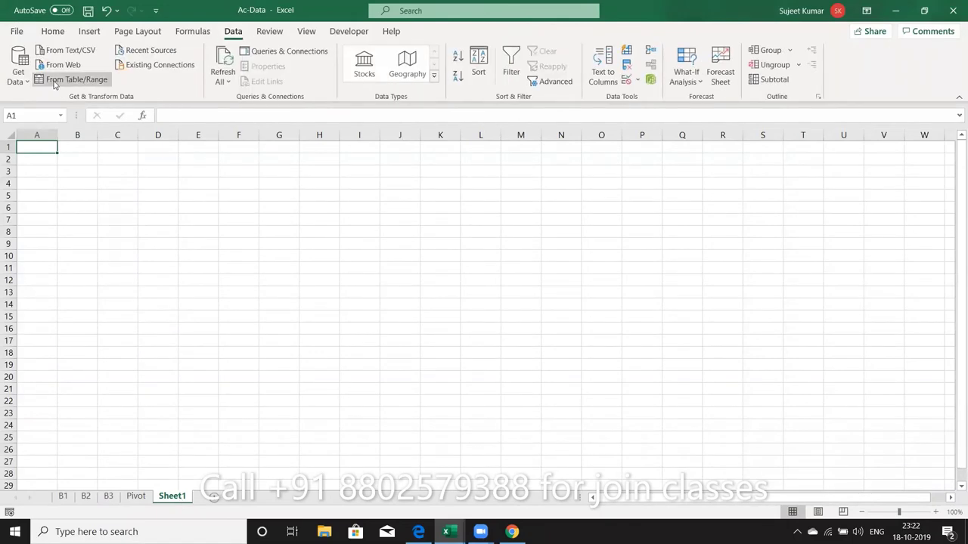
click(22, 79)
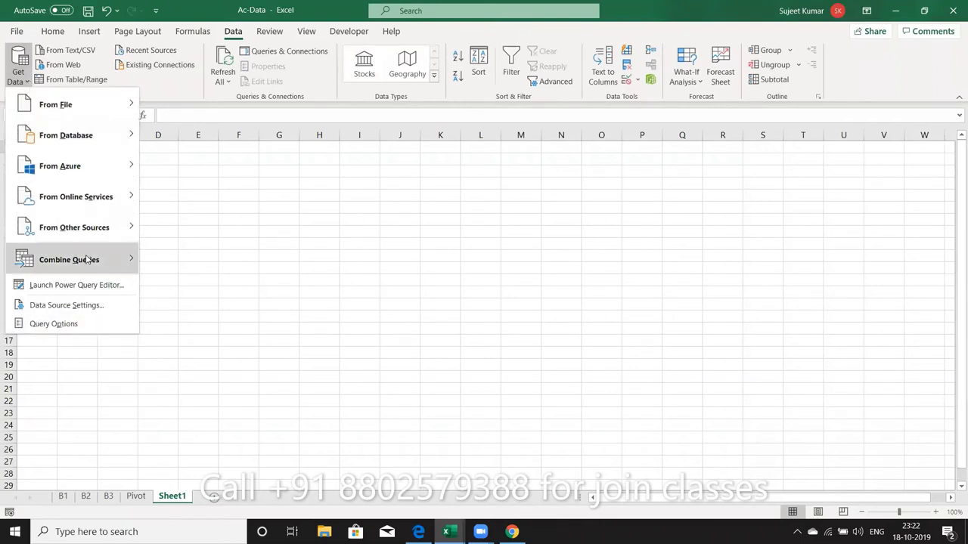
mouse_move(73, 228)
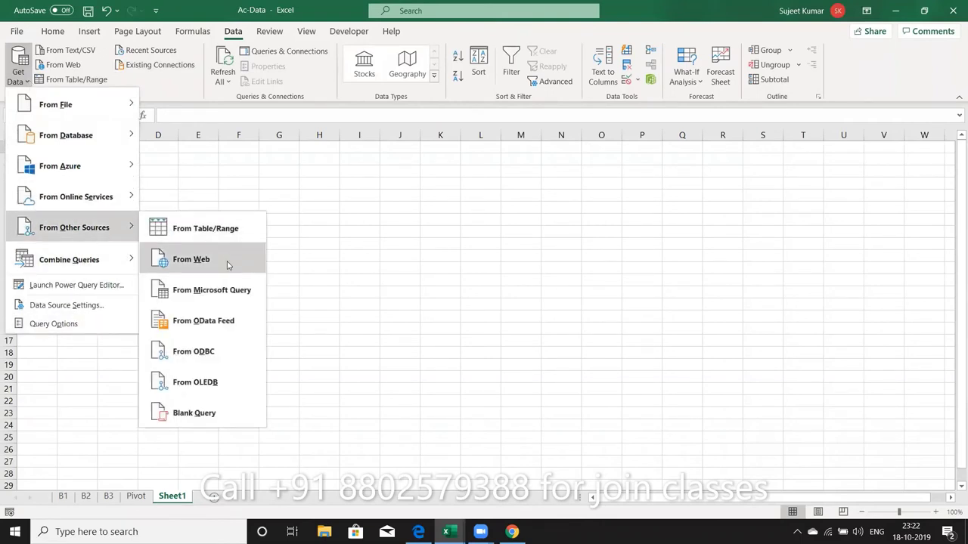
click(226, 295)
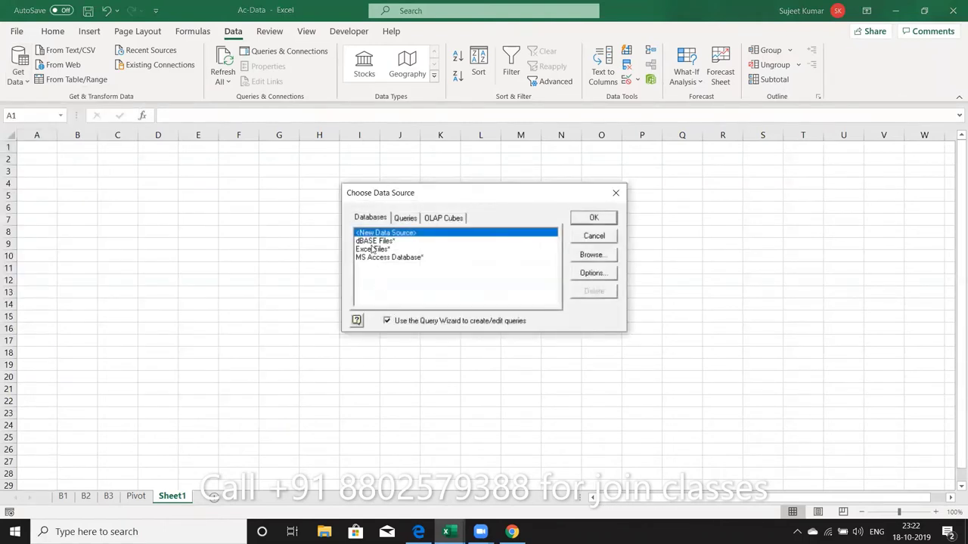
click(373, 250)
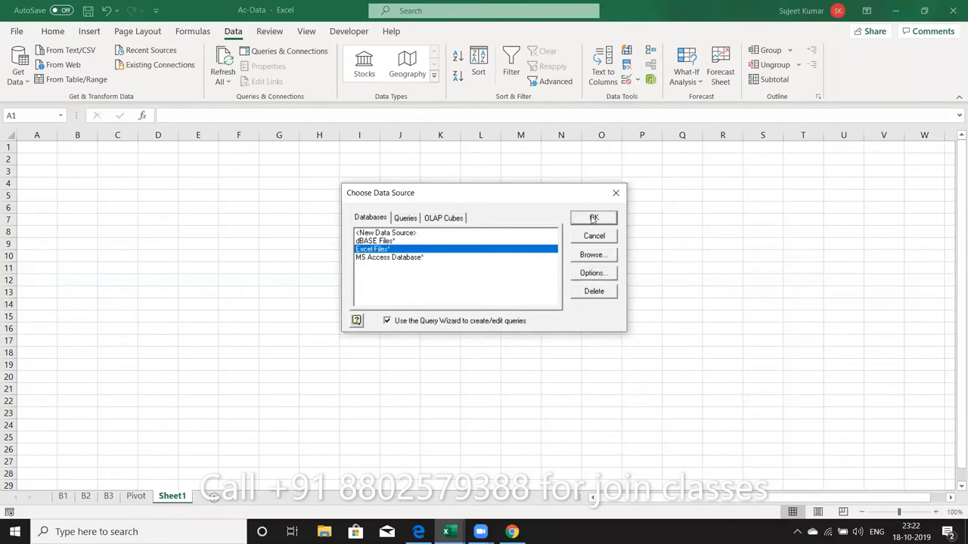
click(593, 219)
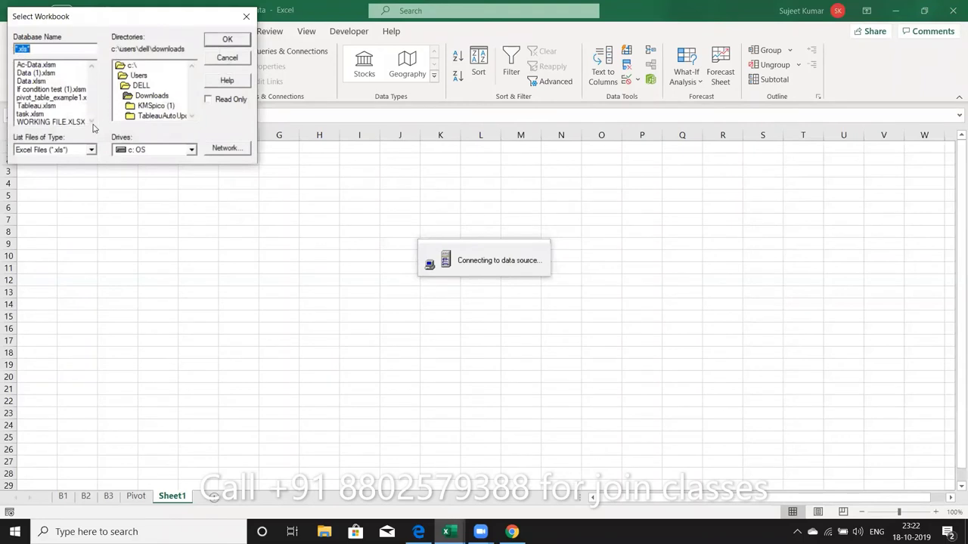
click(46, 65)
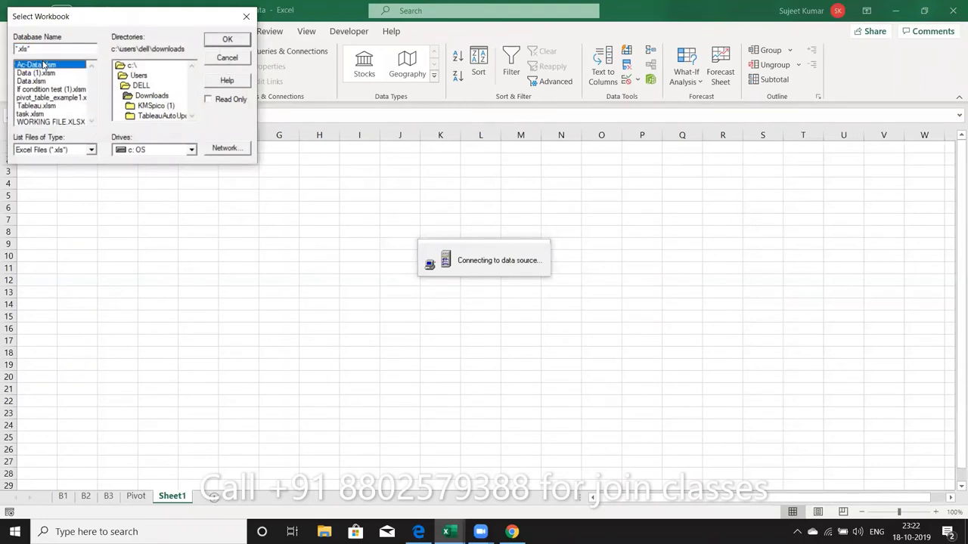
click(228, 40)
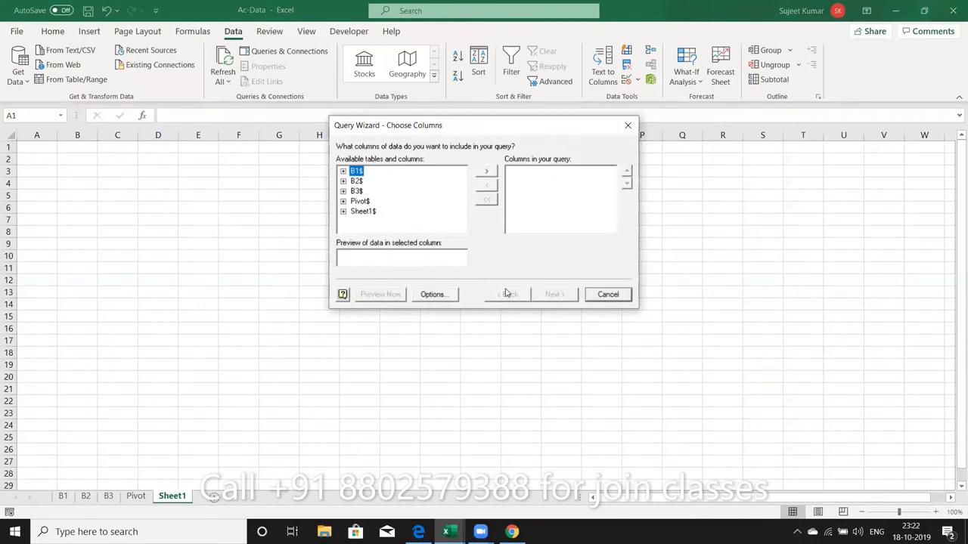
Add all B1 columns, skip filtering and sorting, and choose to edit the query in Microsoft Query
click(488, 172)
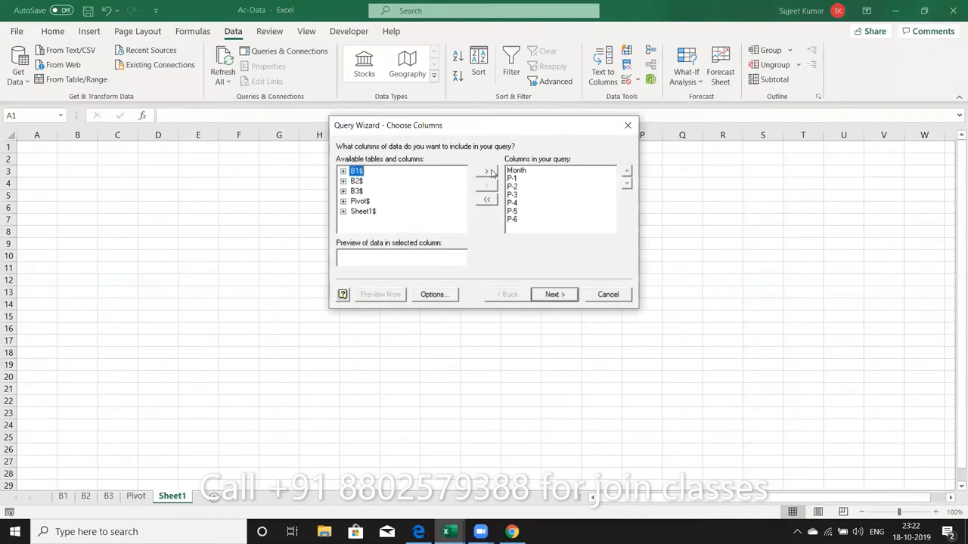
click(554, 294)
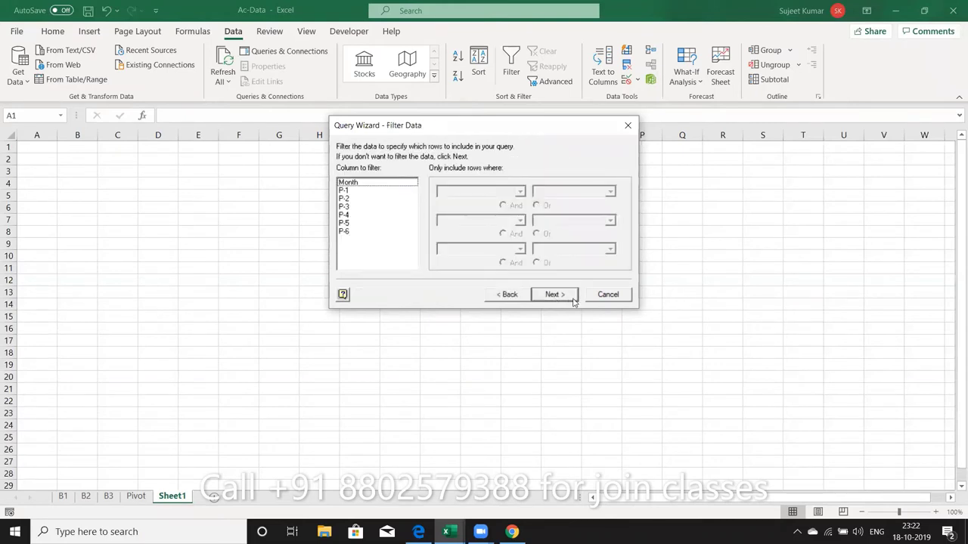
click(572, 299)
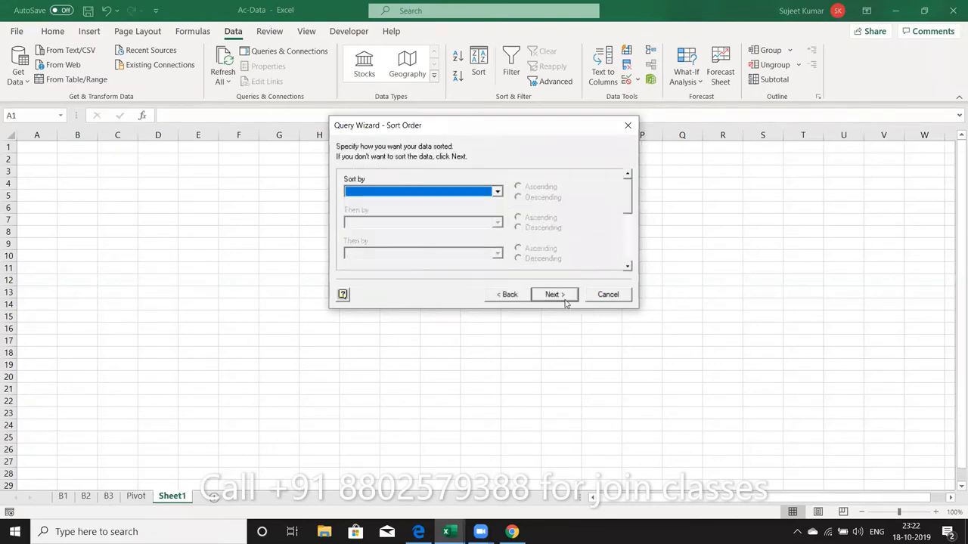
click(567, 301)
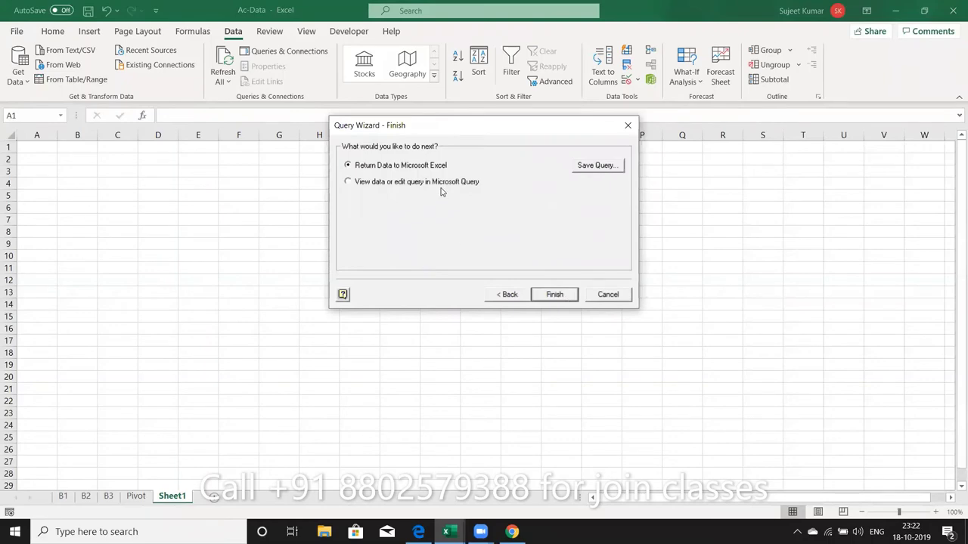
click(443, 186)
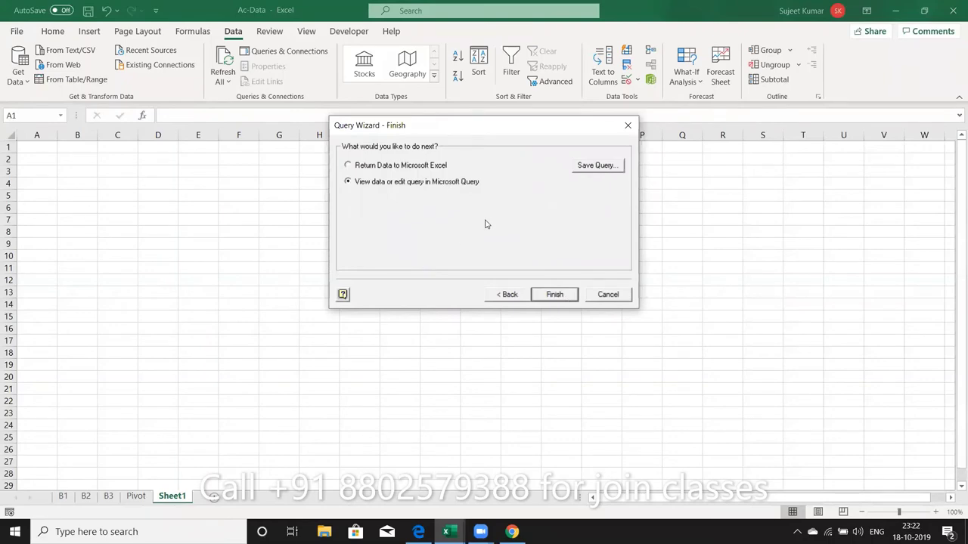
click(554, 295)
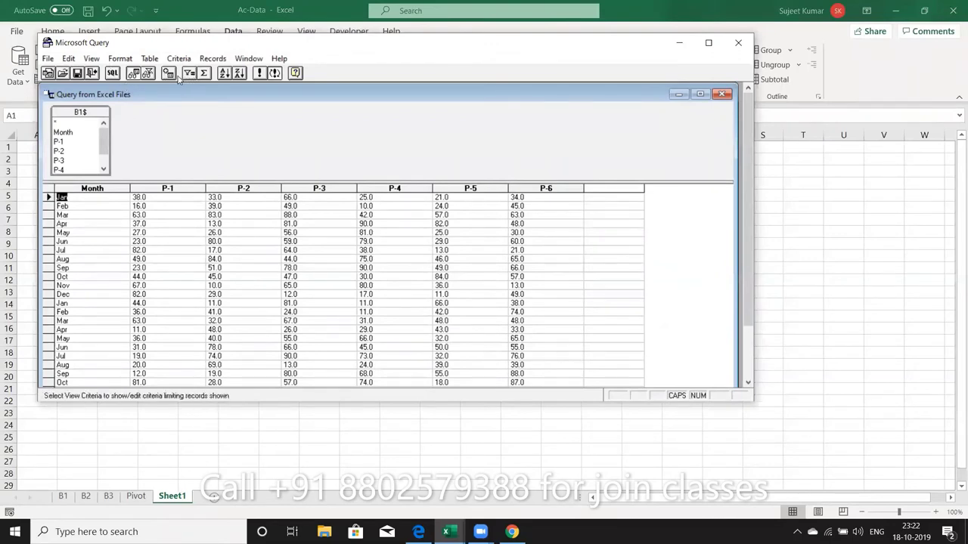
Add tables B2$ and B3$ beside B1$, then view the SQL text listing all three
click(167, 73)
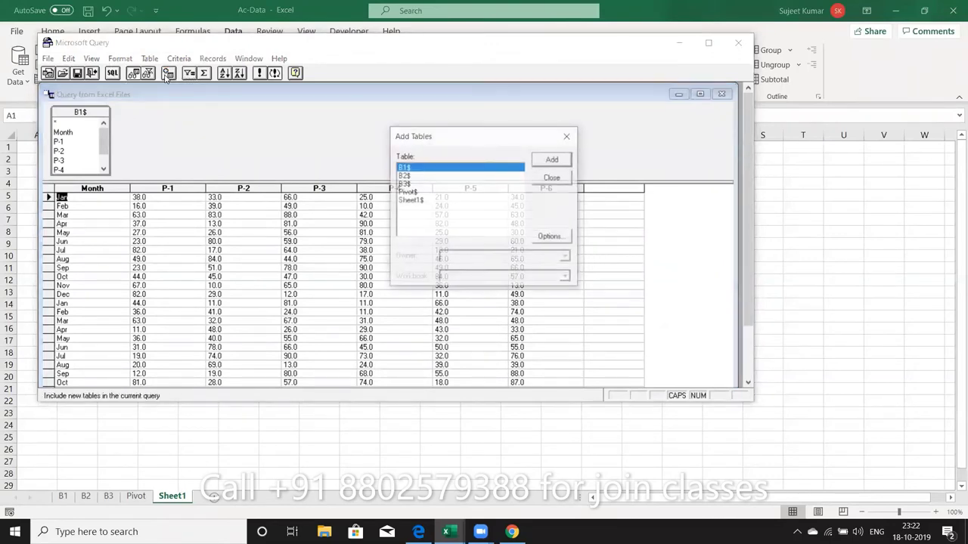
double_click(403, 176)
double_click(404, 184)
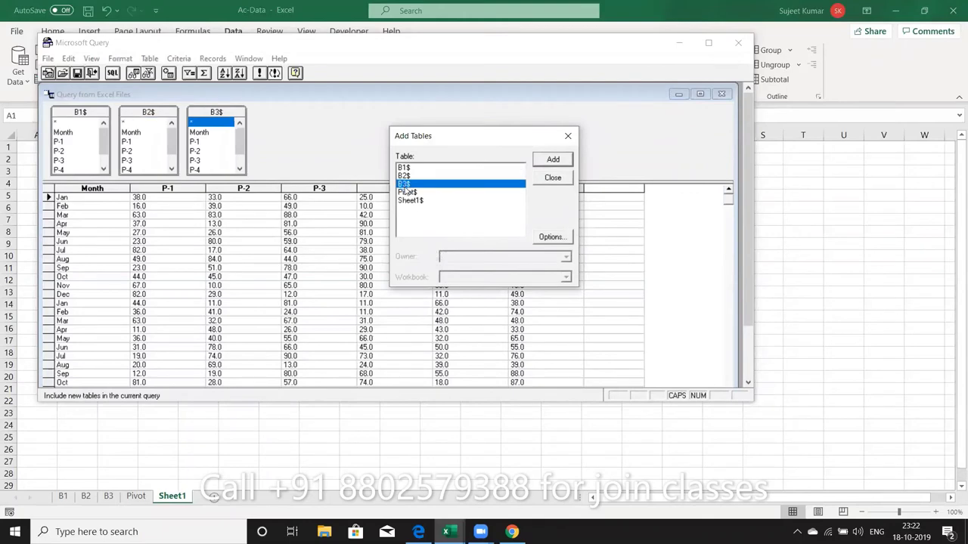
click(568, 136)
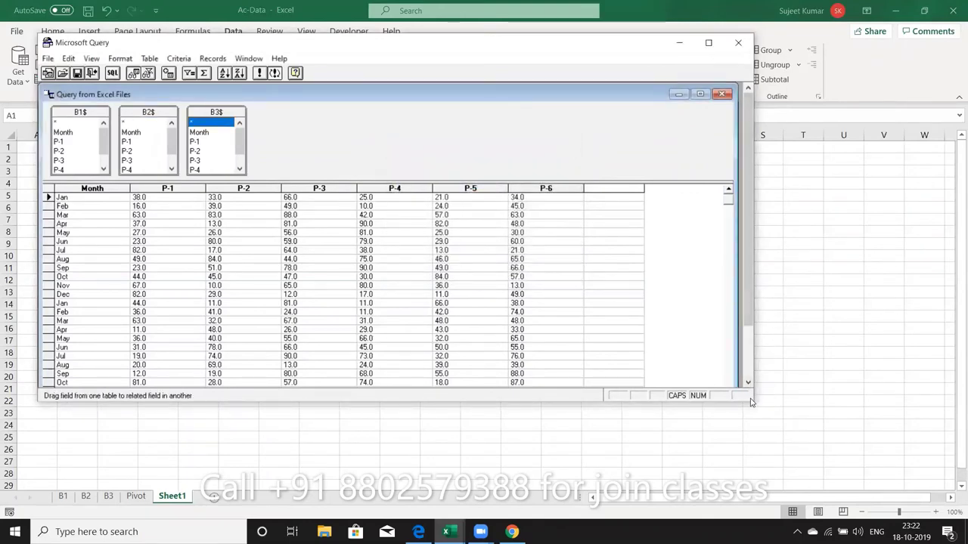
click(111, 74)
drag(484, 196, 354, 148)
click(421, 196)
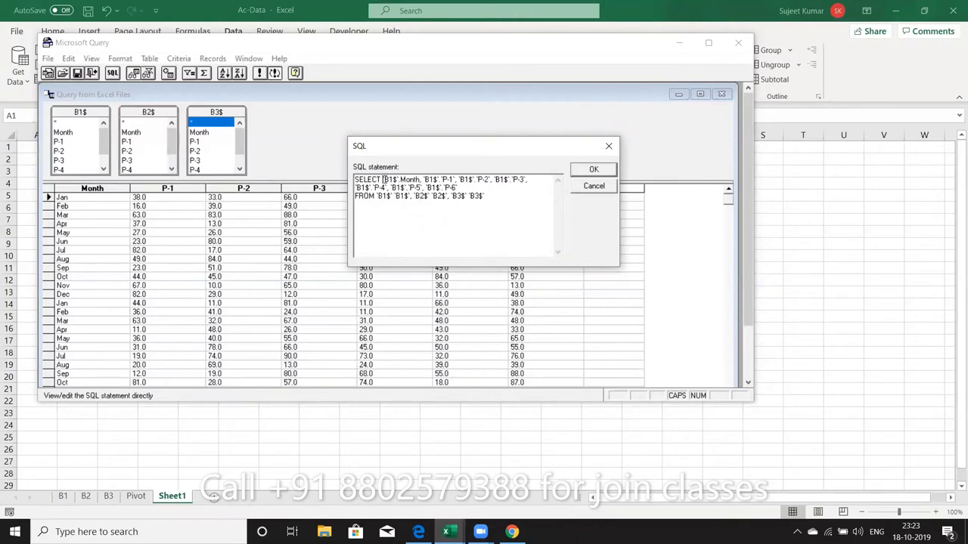
Reduce the SQL to SELECT * FROM B1$ followed by a UNION ALL line
drag(383, 179, 476, 187)
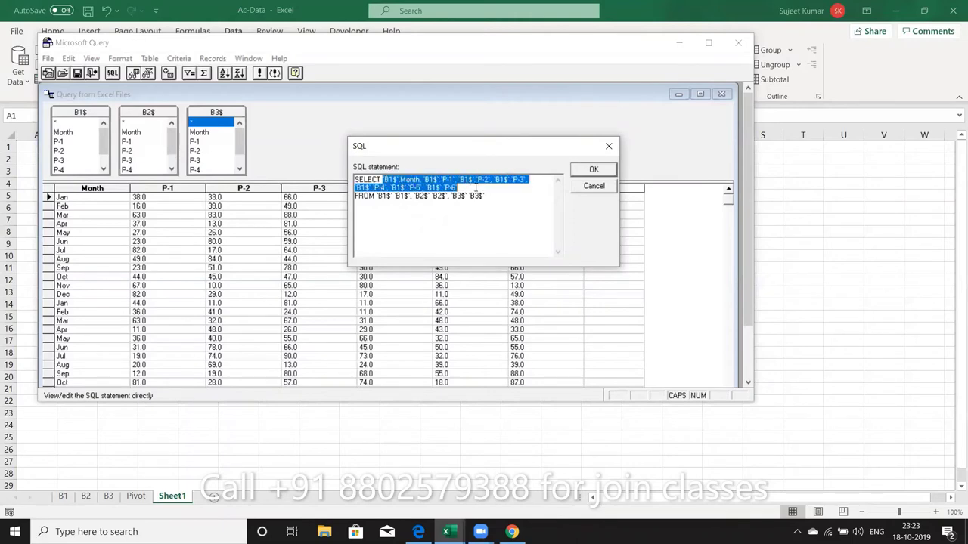
key(Delete)
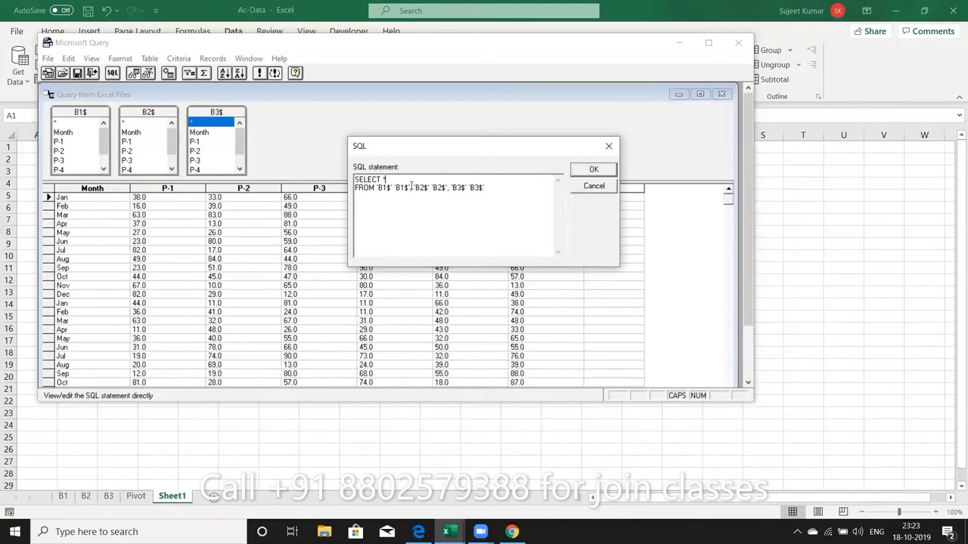
drag(412, 186, 551, 190)
key(shift+Home)
key(BackSpace)
key(BackSpace)
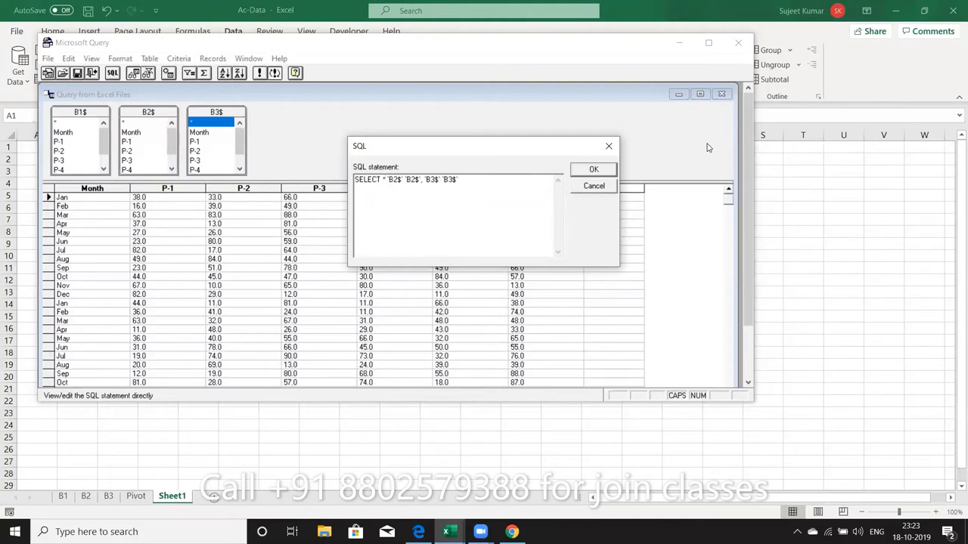
key(ctrl+z)
click(529, 182)
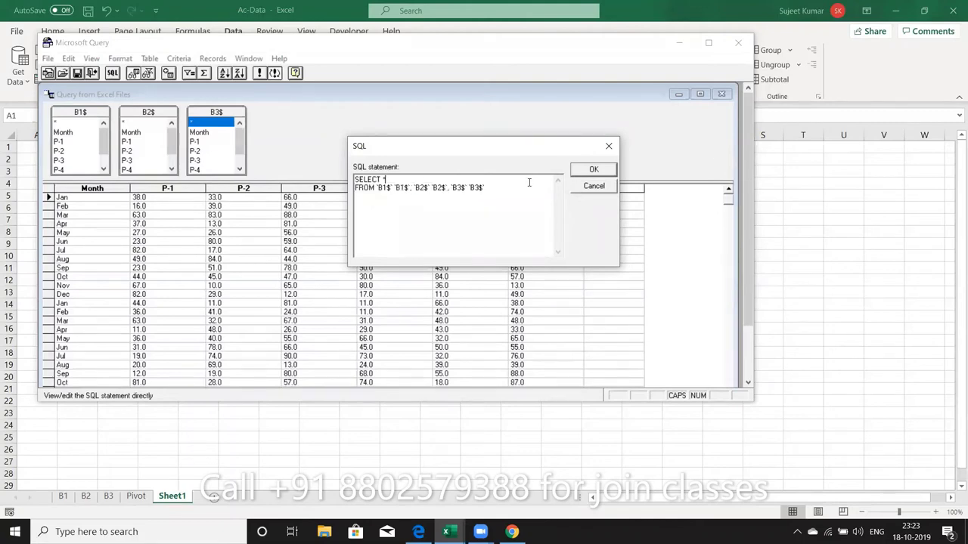
click(412, 188)
drag(410, 187, 511, 191)
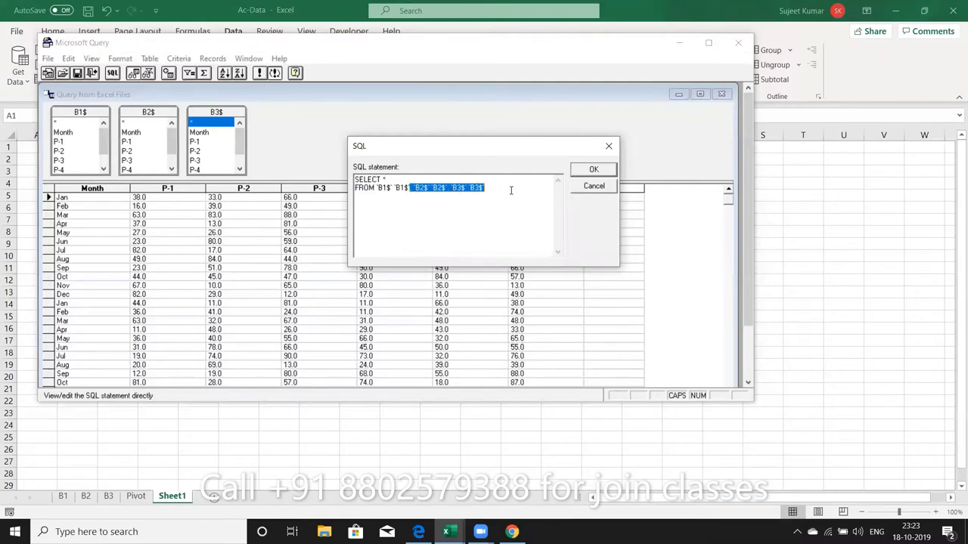
key(Delete)
key(Return)
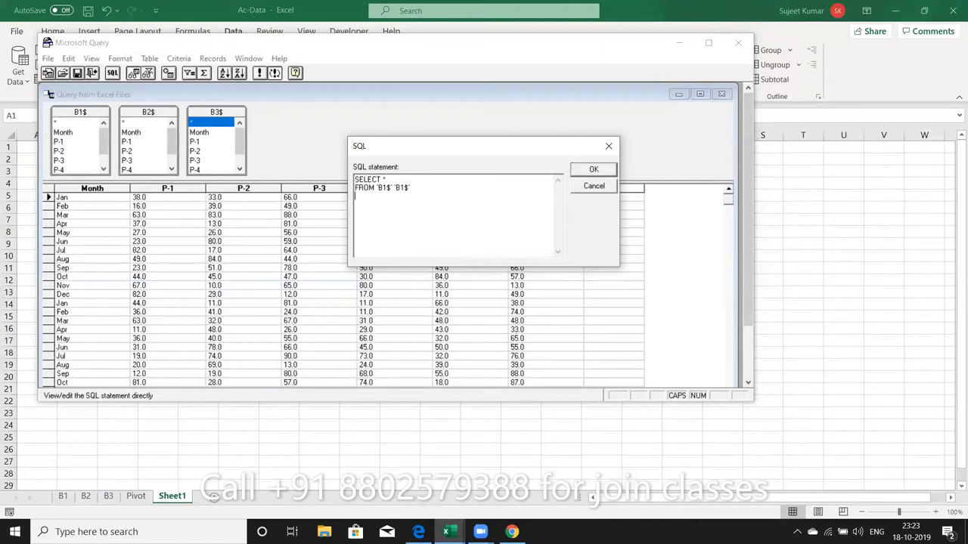
text(UNION )
text(ALL)
Paste a second SELECT block and change its table name and alias to B2$
drag(394, 198, 340, 180)
key(ctrl+c)
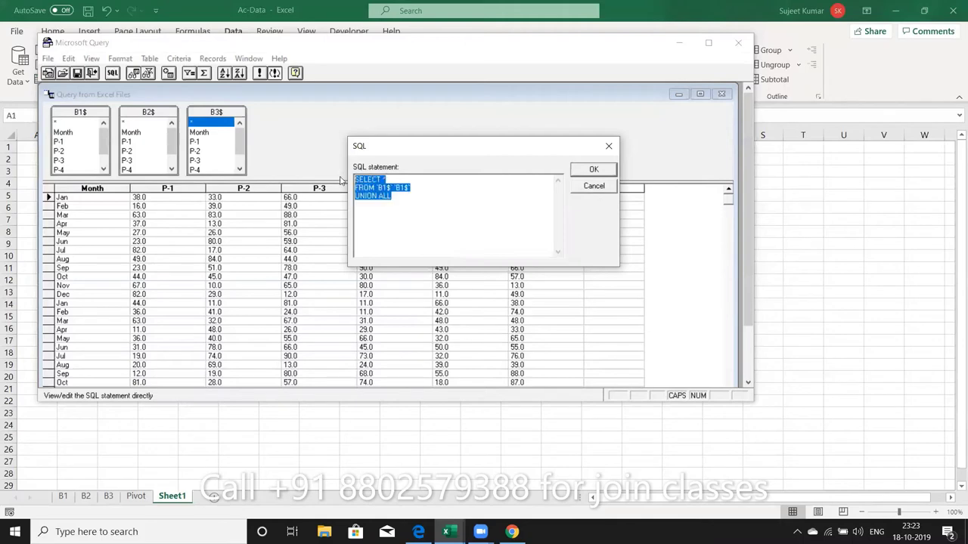
click(370, 225)
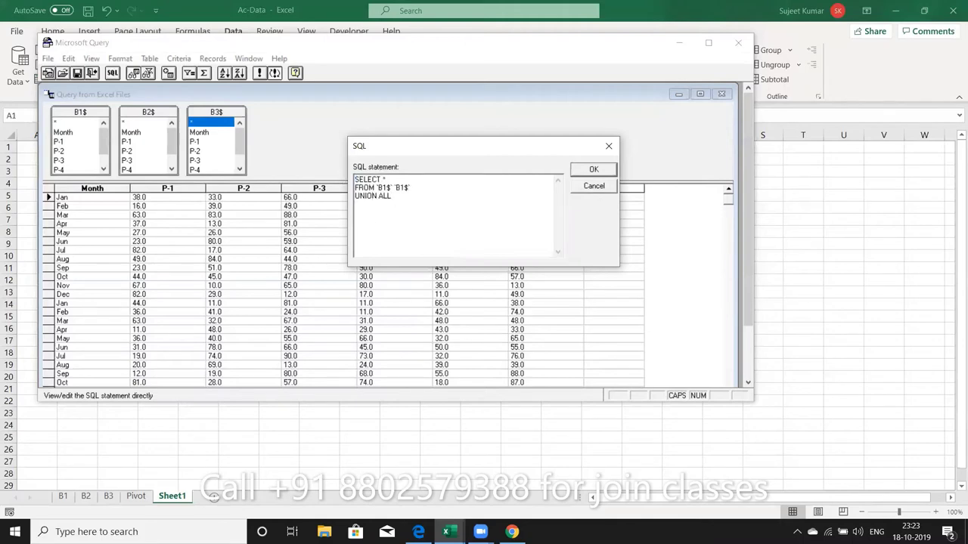
key(ctrl+v)
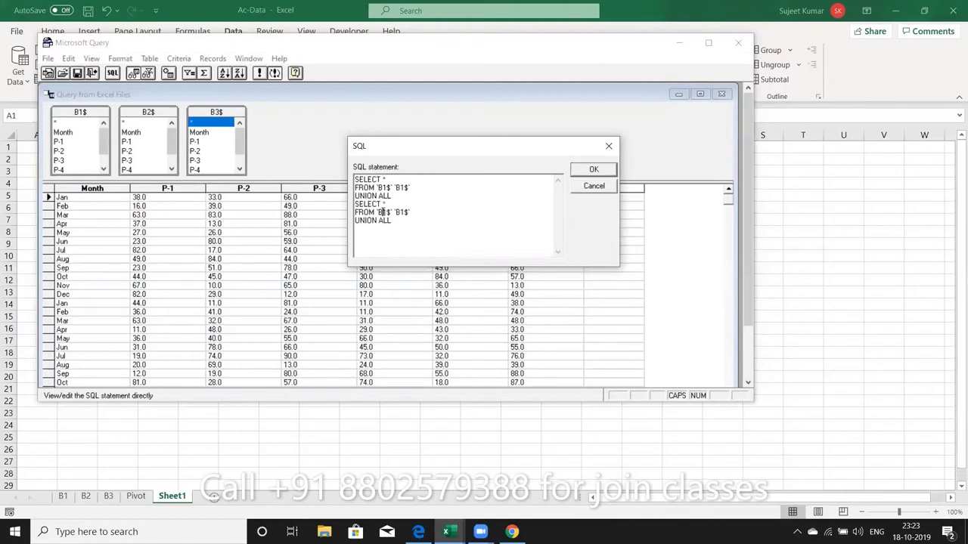
click(382, 212)
key(Delete)
text(2)
click(401, 212)
key(Delete)
text(2)
Add a third SELECT block pointing at B3$, correcting its alias
key(Return)
key(ctrl+v)
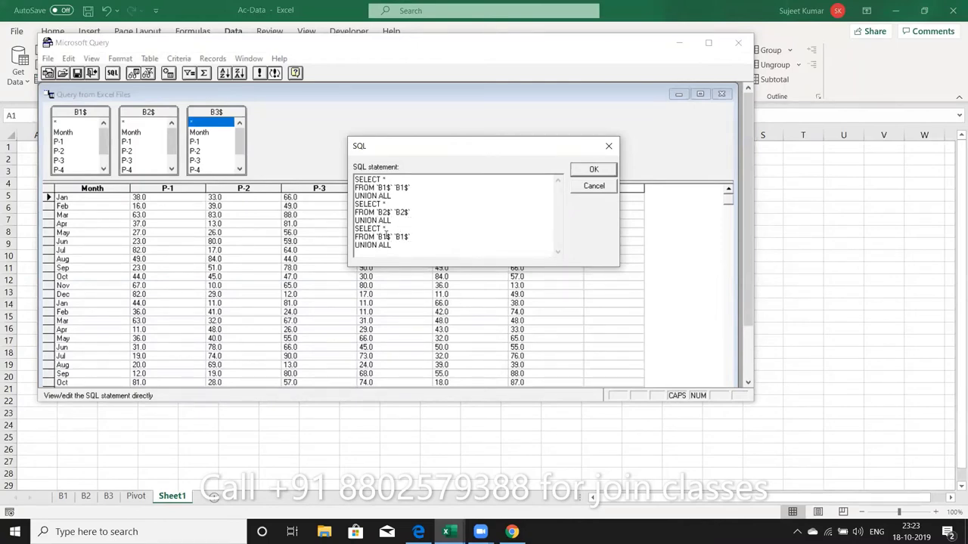
click(387, 237)
key(BackSpace)
text(3)
click(403, 237)
key(BackSpace)
text(3)
key(BackSpace)
key(BackSpace)
text(3$`)
double_click(386, 228)
click(586, 175)
Remove the trailing UNION ALL and run the query, accepting the graphical-display warning
drag(404, 245, 310, 243)
key(BackSpace)
click(595, 170)
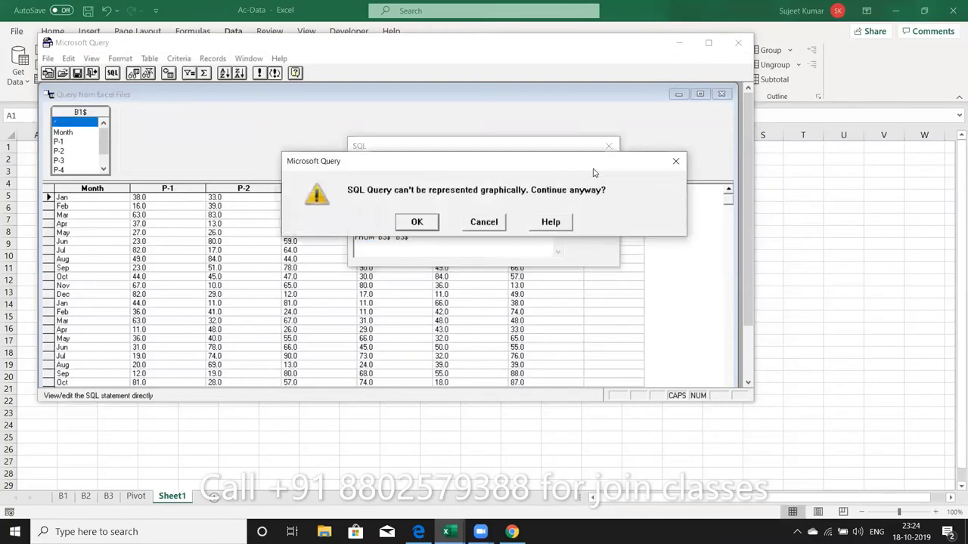
click(423, 225)
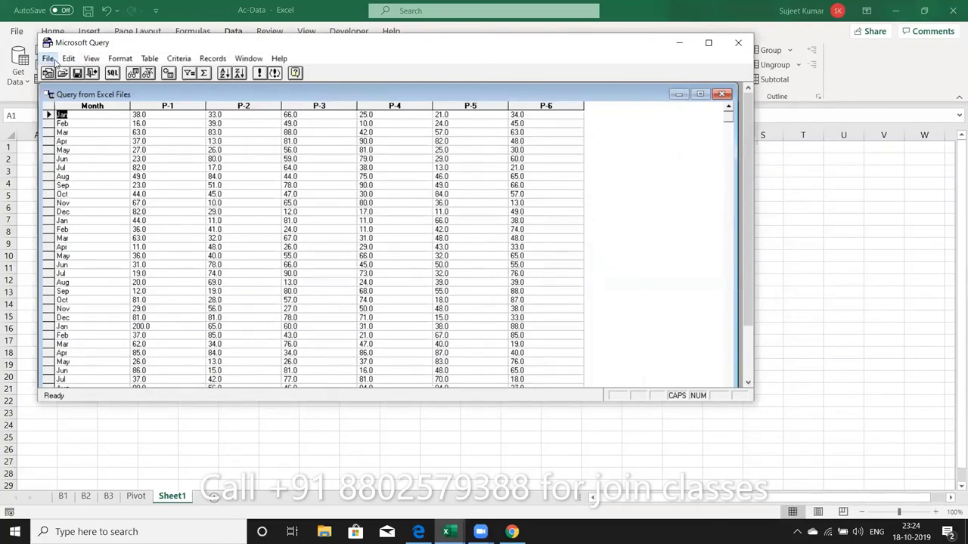
click(48, 58)
Return the stacked B1–B3 results to Excel as a table at Sheet1 A1, then close Ac-Data without saving
click(84, 193)
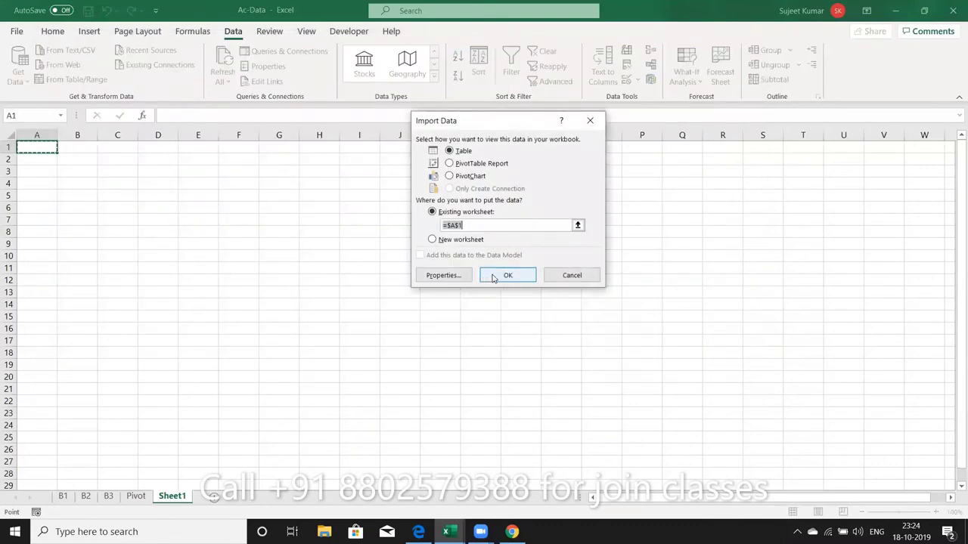
click(490, 277)
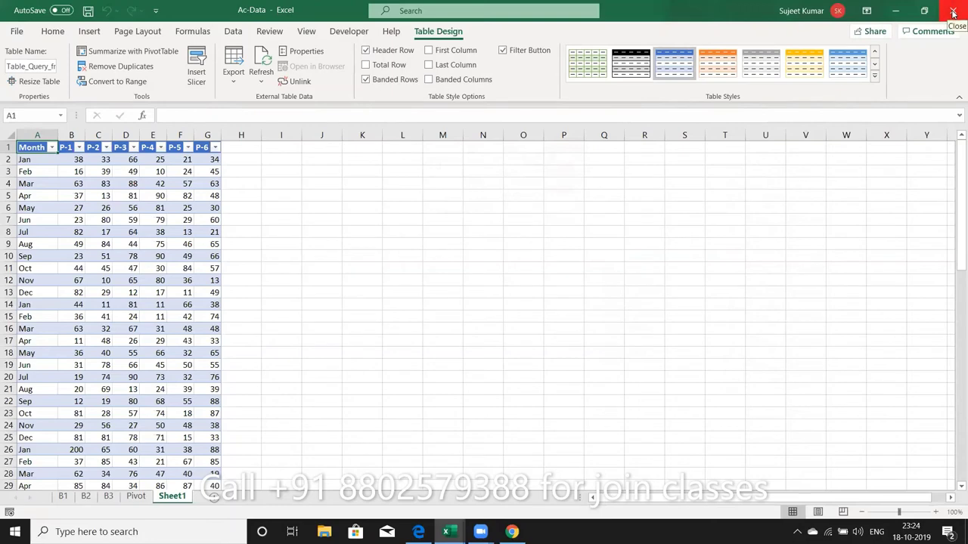
click(952, 13)
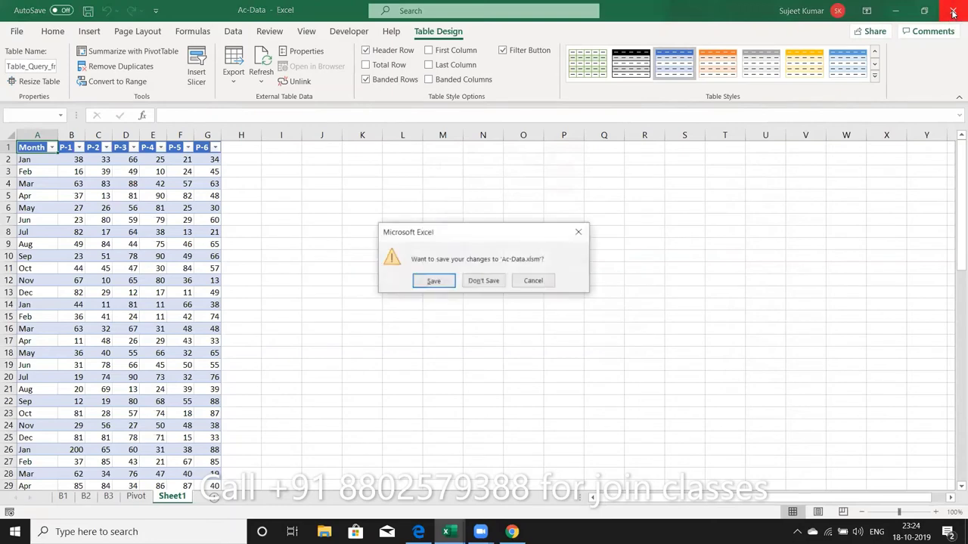
click(500, 282)
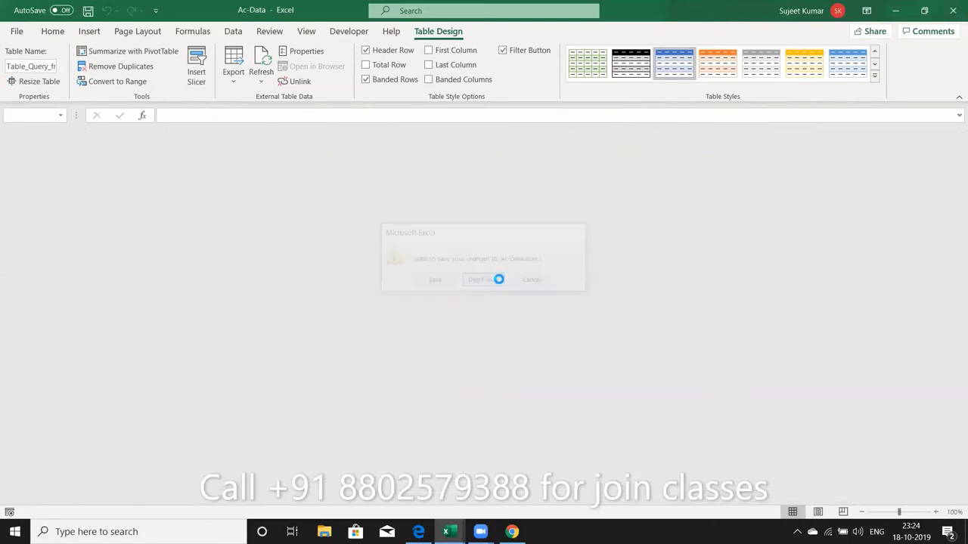
Launch Access via an AC search and create the blank database Database5 in Documents
key(super)
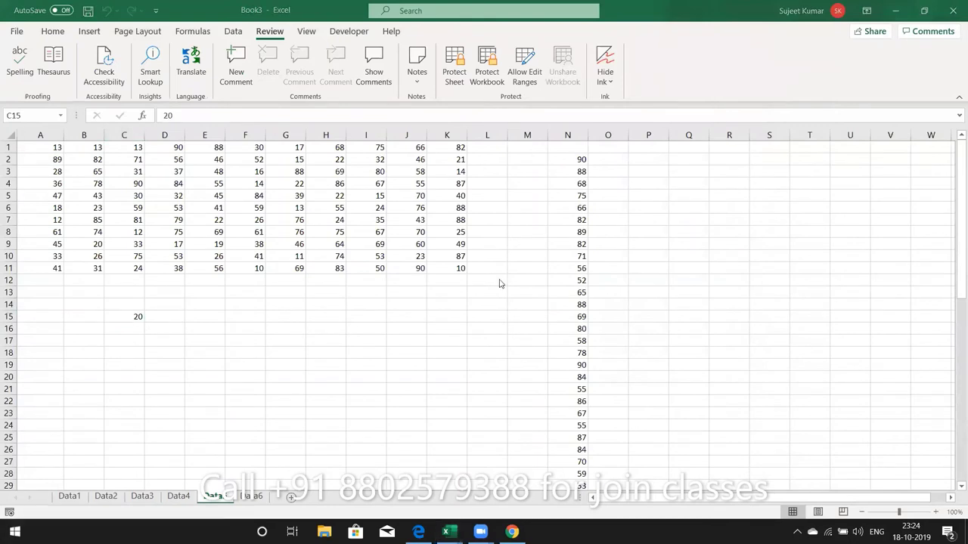
text(AC)
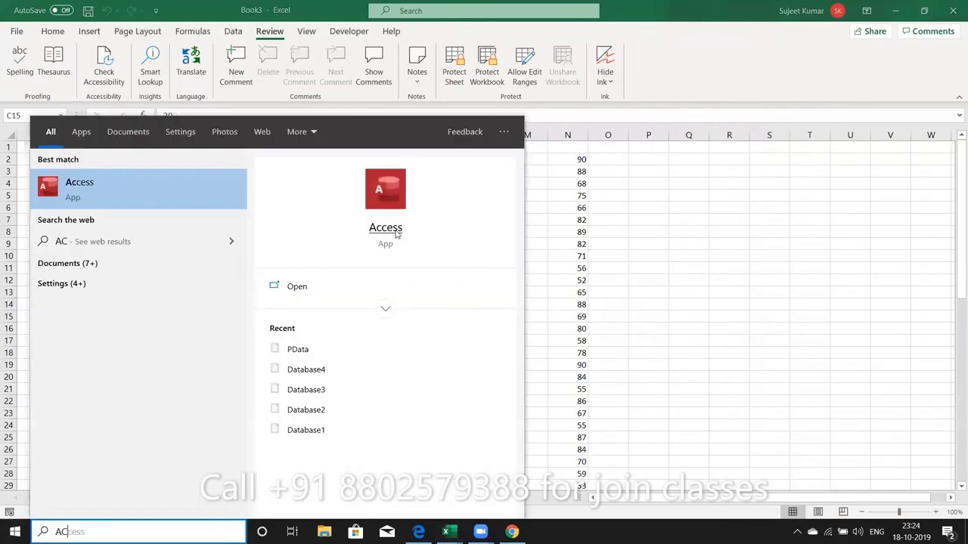
click(395, 234)
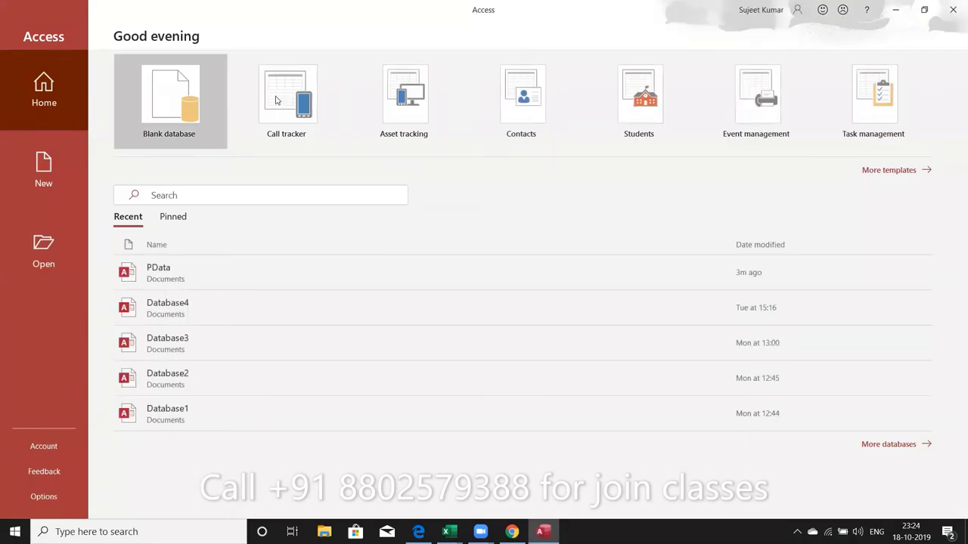
click(194, 114)
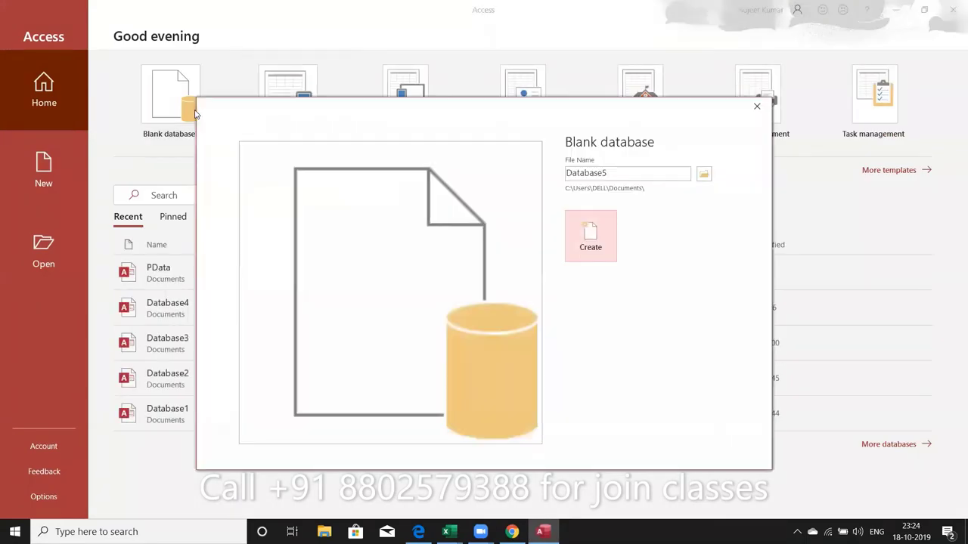
click(569, 227)
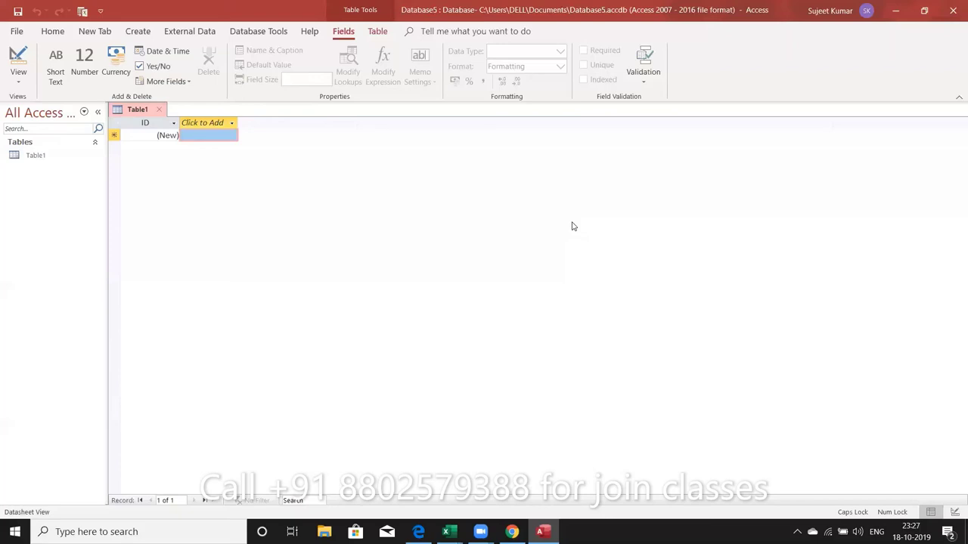
Create the new database Database6 from the Students template
click(16, 33)
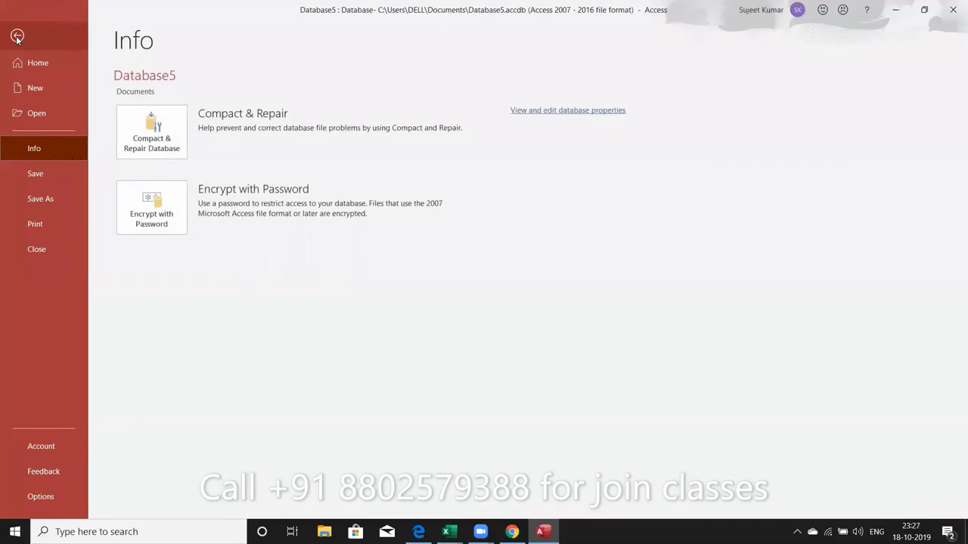
click(53, 91)
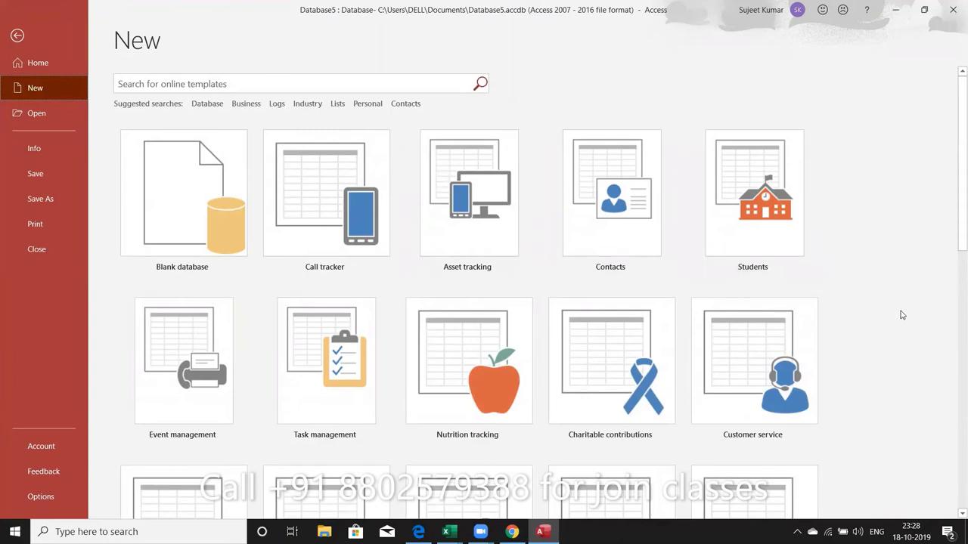
mouse_move(753, 200)
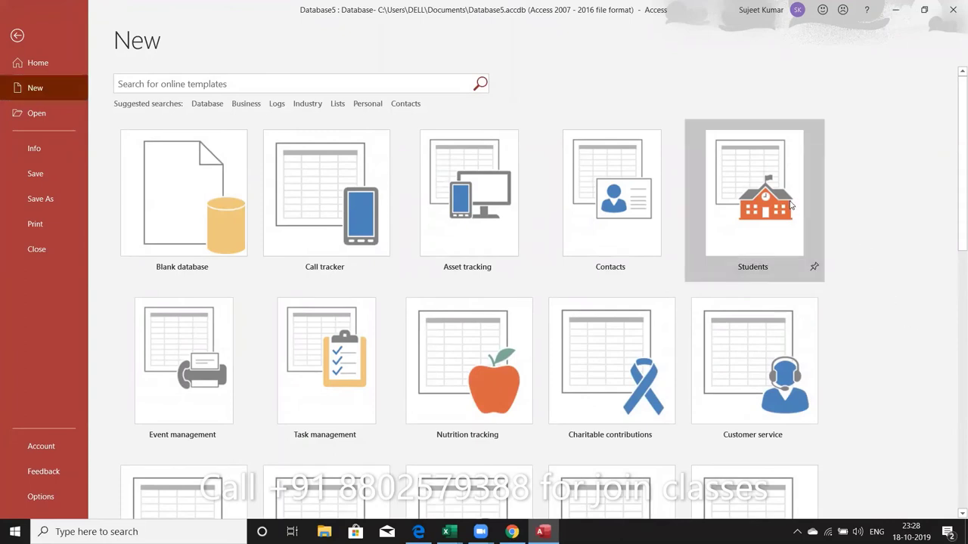
click(792, 206)
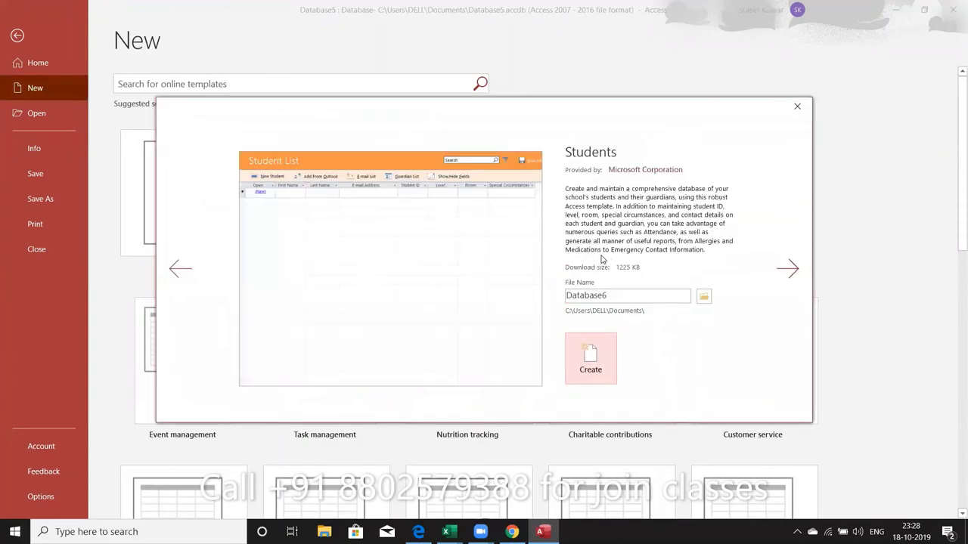
click(588, 360)
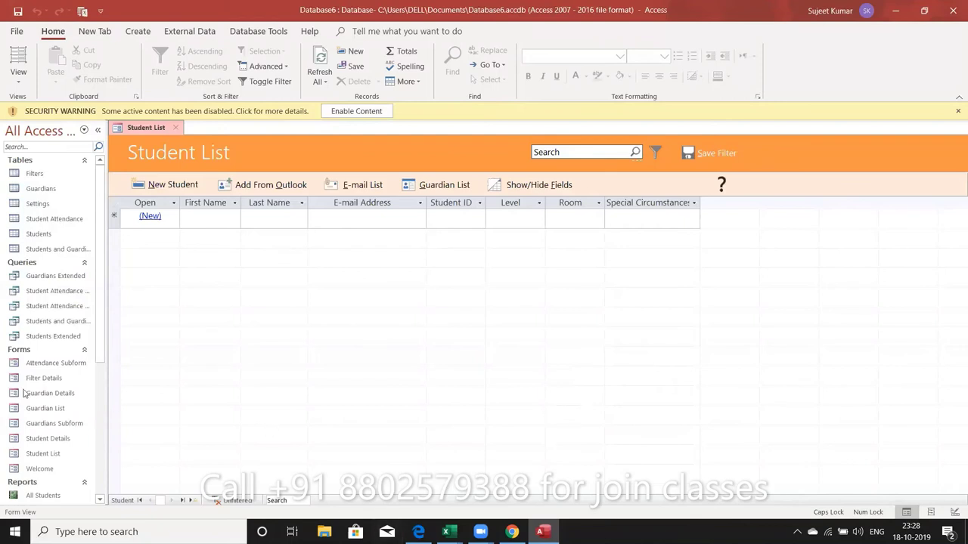
Open the Filters, Guardians, Settings, Student Attendance, Students and Students and Guardians tables in tabs
double_click(59, 176)
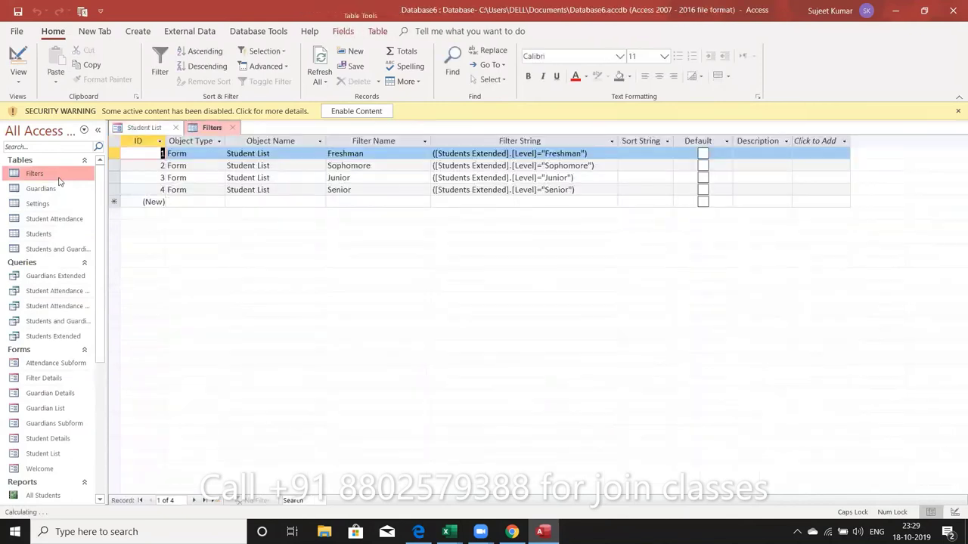
double_click(59, 190)
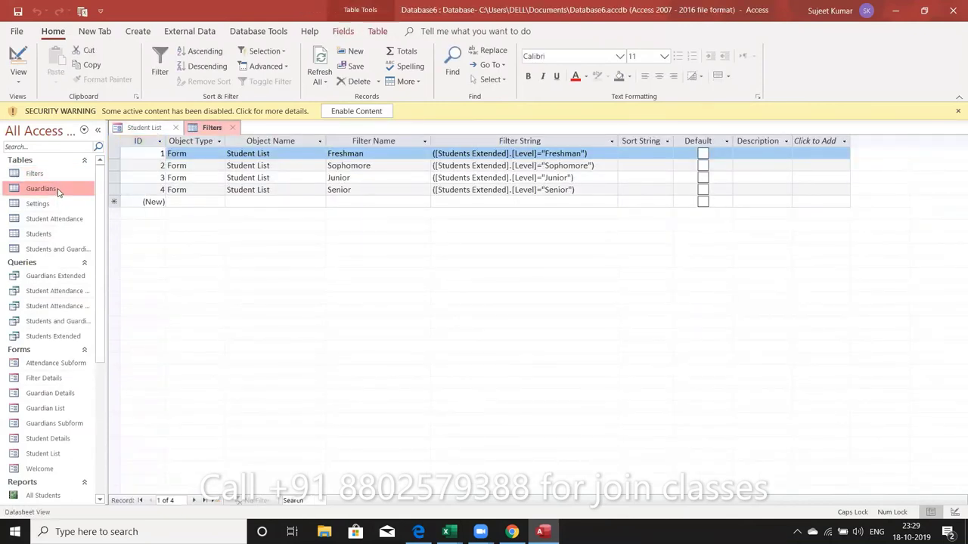
double_click(57, 204)
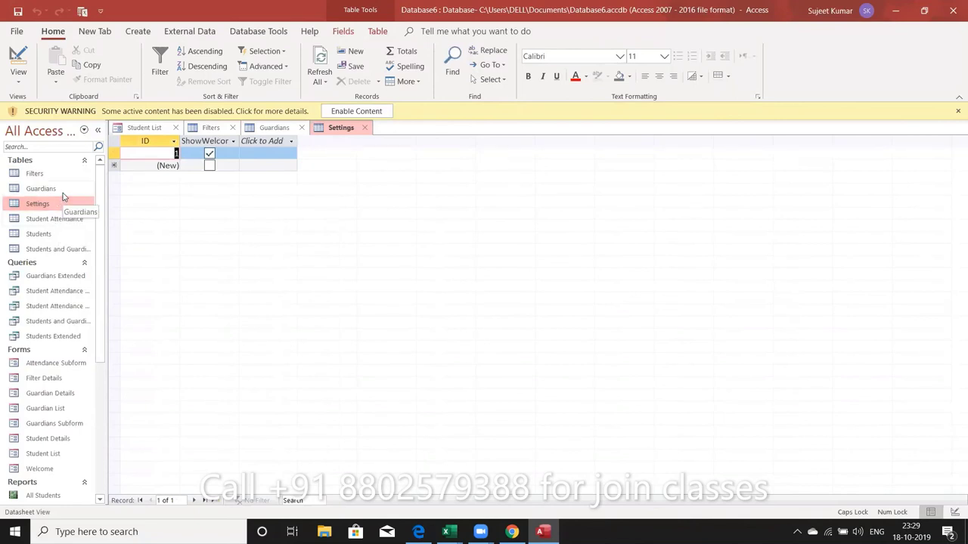
double_click(62, 193)
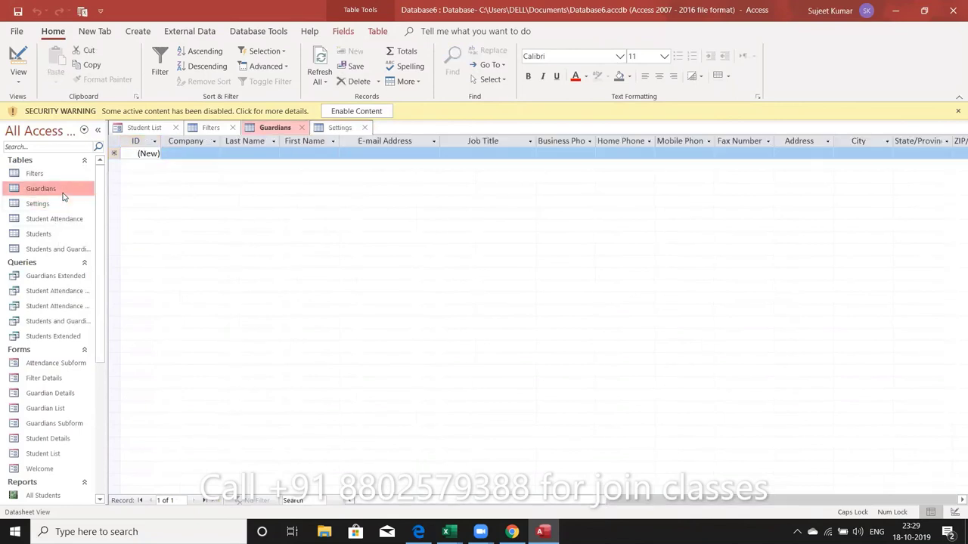
double_click(62, 205)
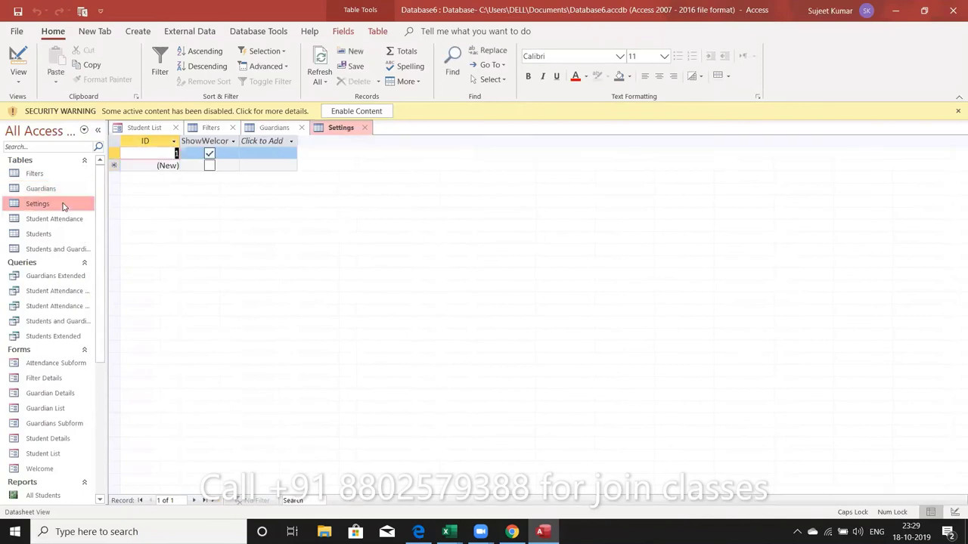
double_click(65, 219)
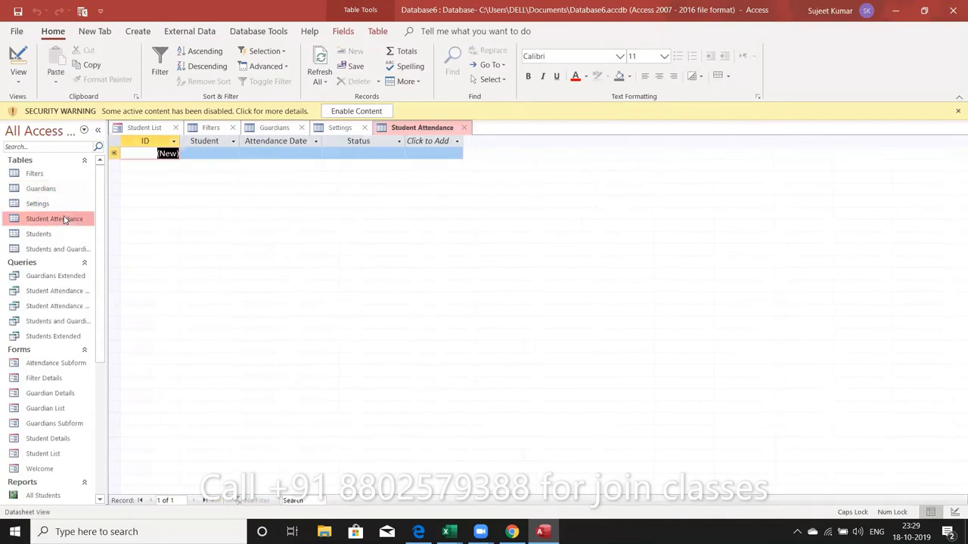
double_click(61, 236)
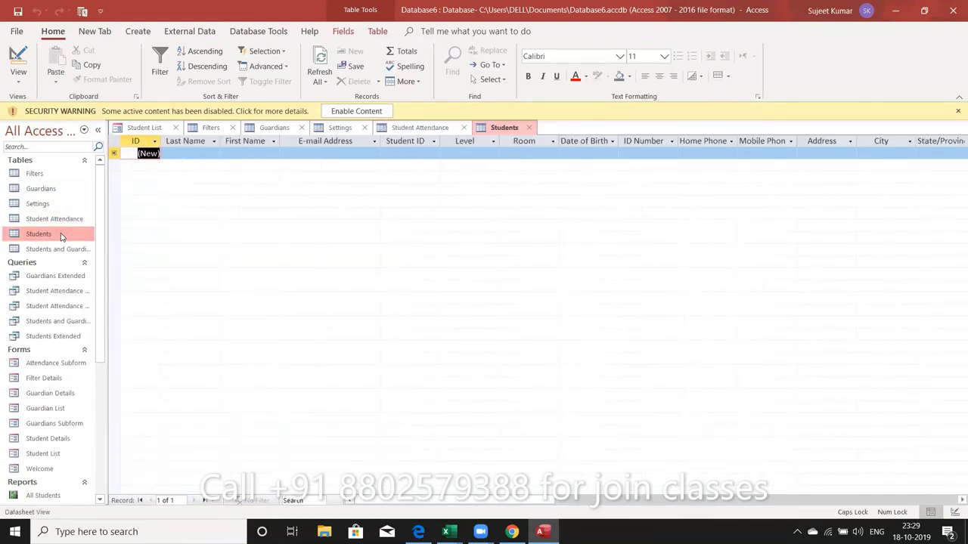
double_click(64, 251)
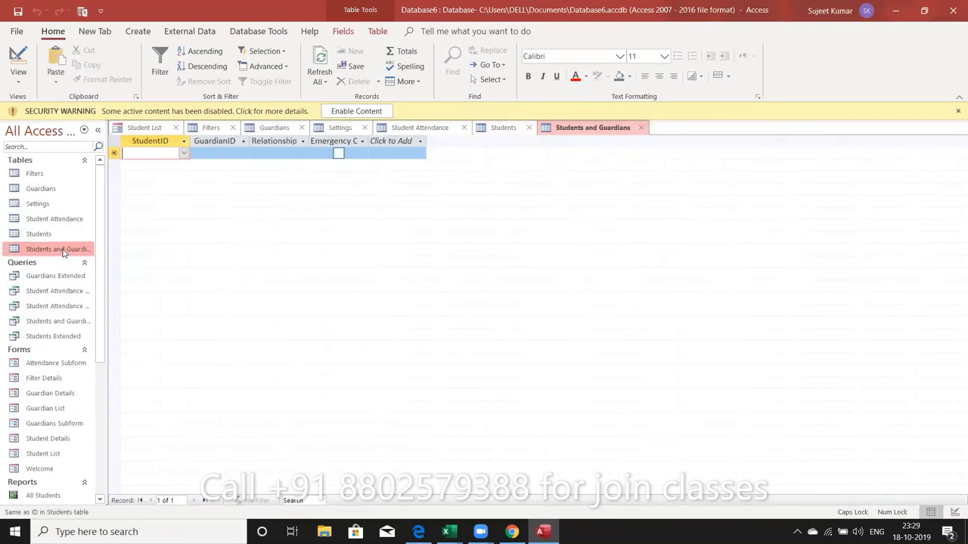
Enable active content, dismiss the Welcome screen and close the Student List form
click(339, 110)
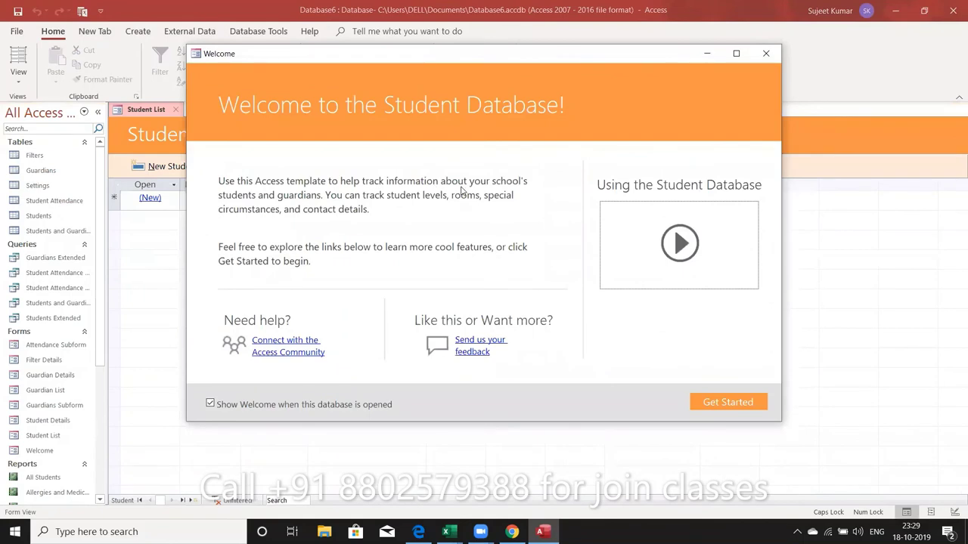
click(766, 53)
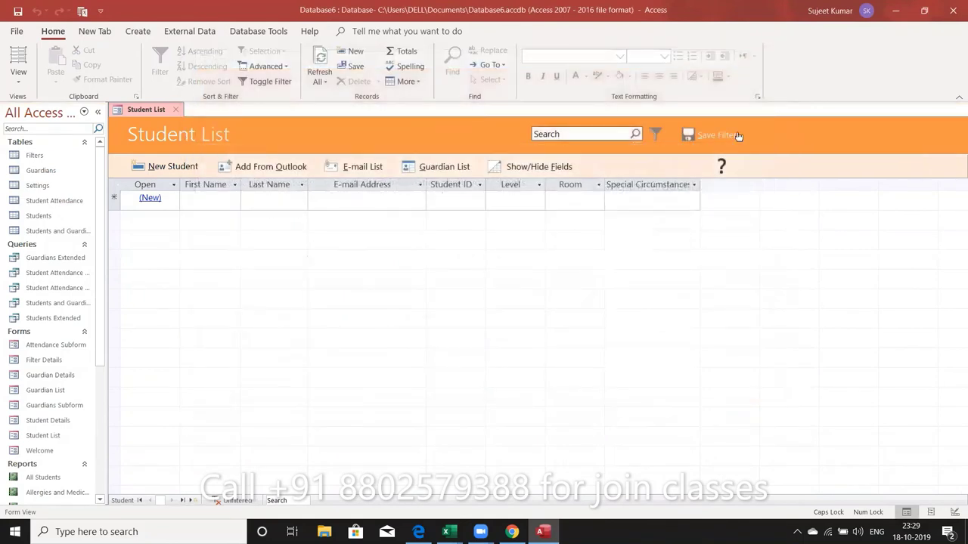
click(173, 110)
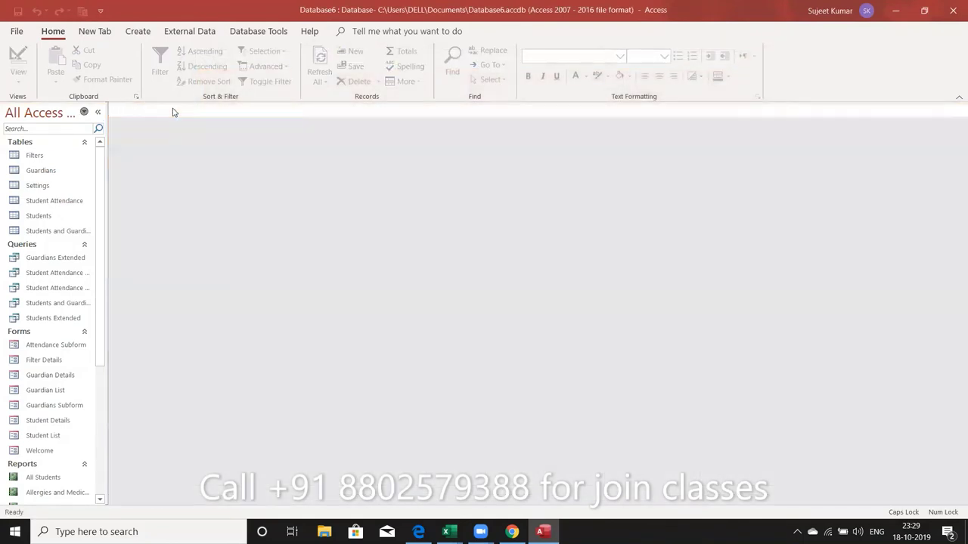
click(71, 263)
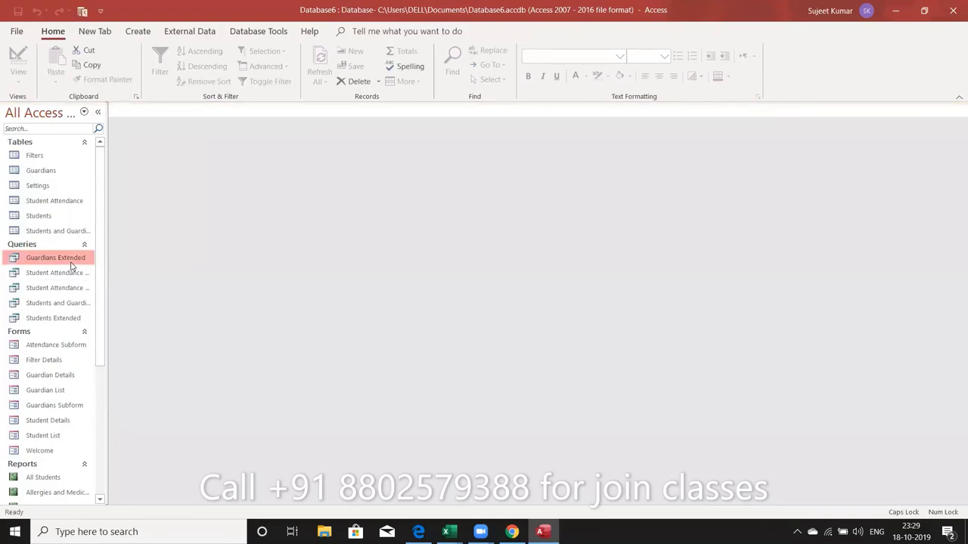
click(98, 500)
In the Attendance Subform, pick 18-10-2019 as the attendance date, check the Status choices, then close it
scroll(68, 340, down, 3)
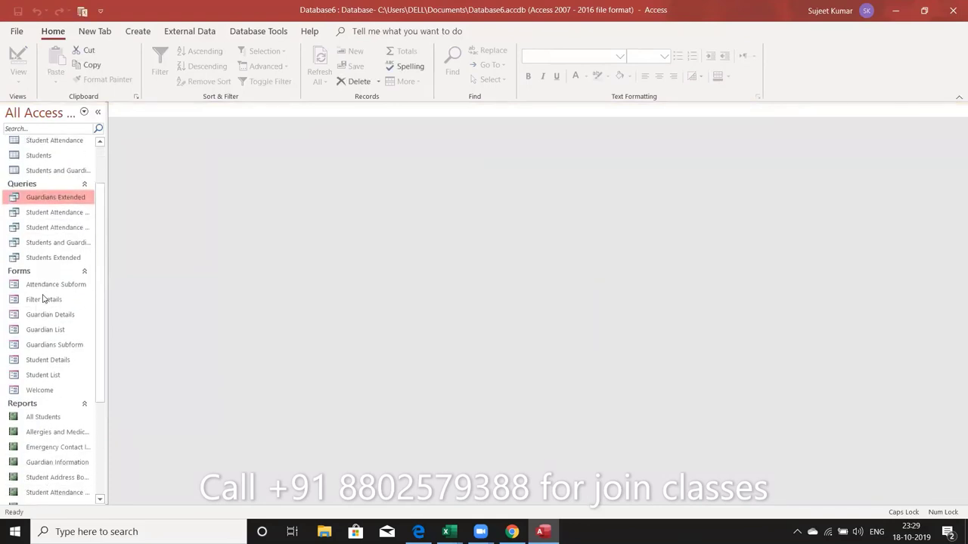
double_click(47, 284)
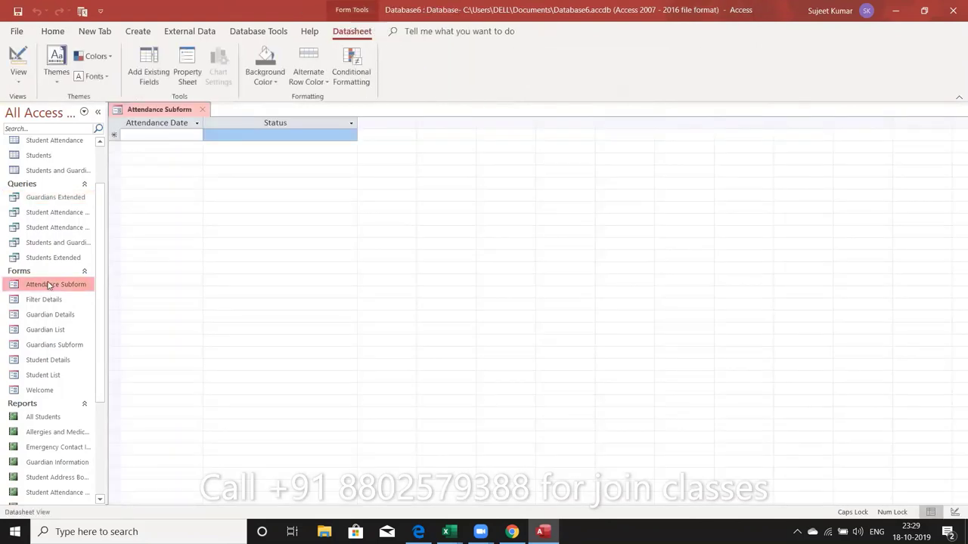
click(163, 136)
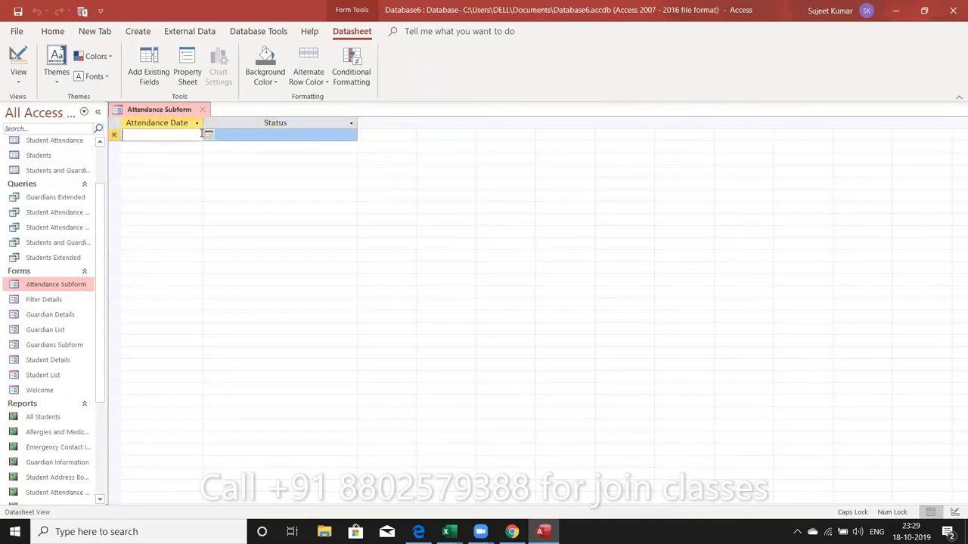
click(208, 135)
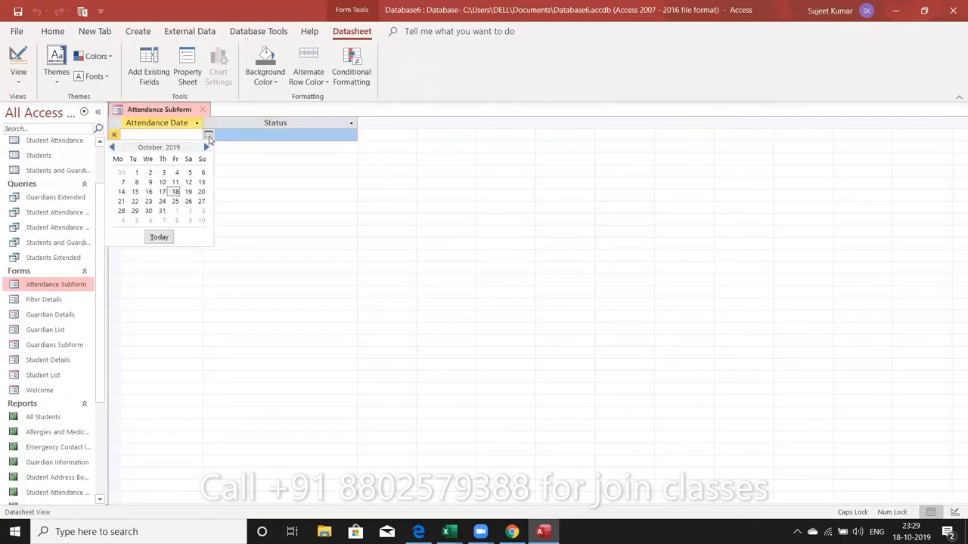
click(174, 192)
click(272, 124)
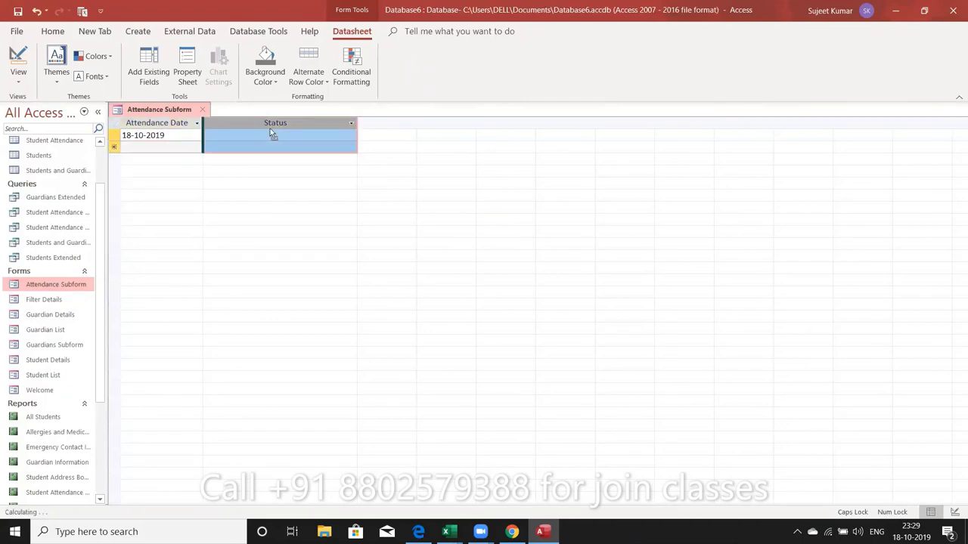
click(283, 134)
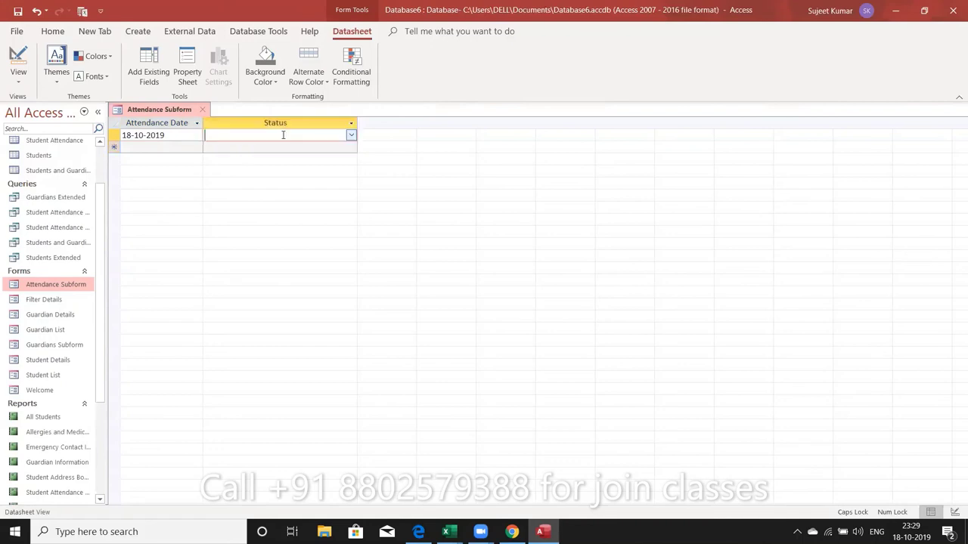
click(351, 135)
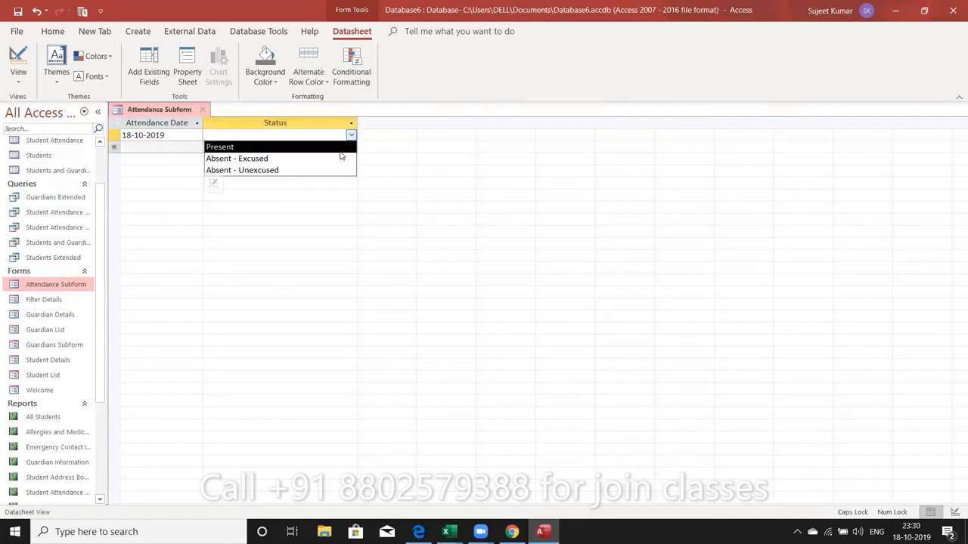
click(204, 111)
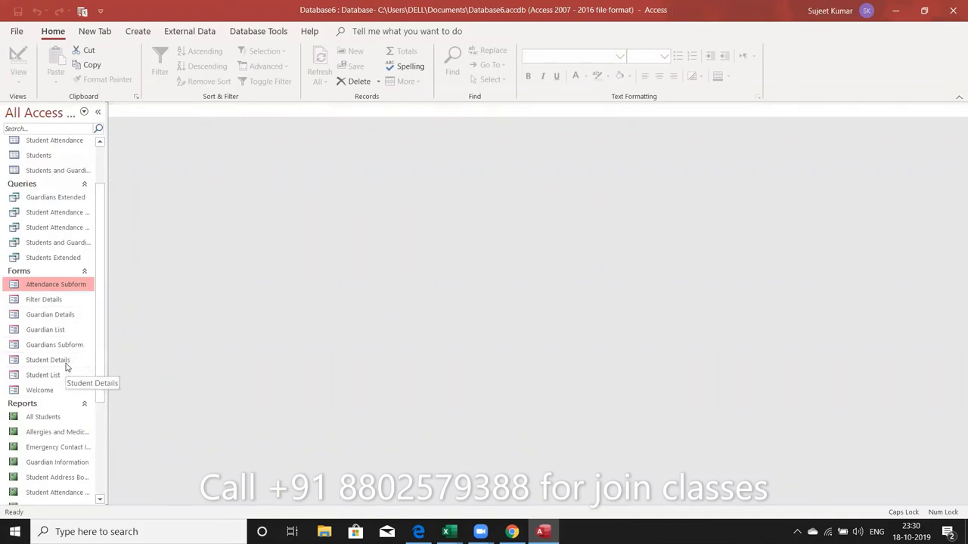
Open the Student Details form and browse its Guardian, General, Medical and Attendance tabs
double_click(65, 366)
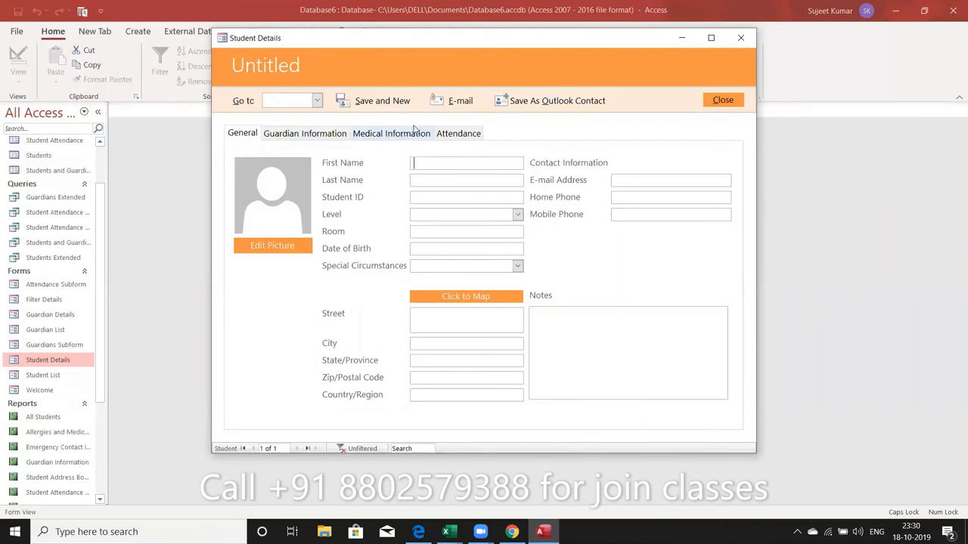
click(313, 136)
click(243, 134)
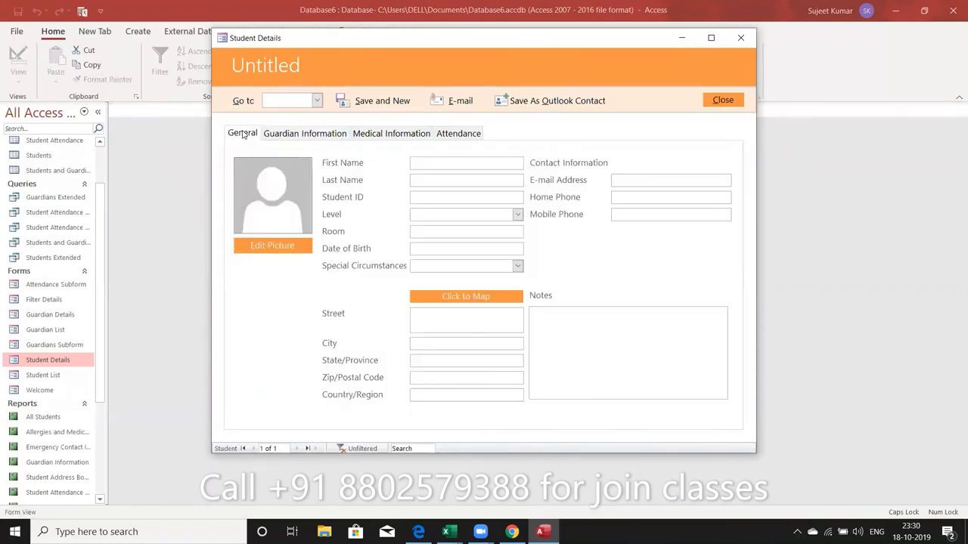
click(326, 136)
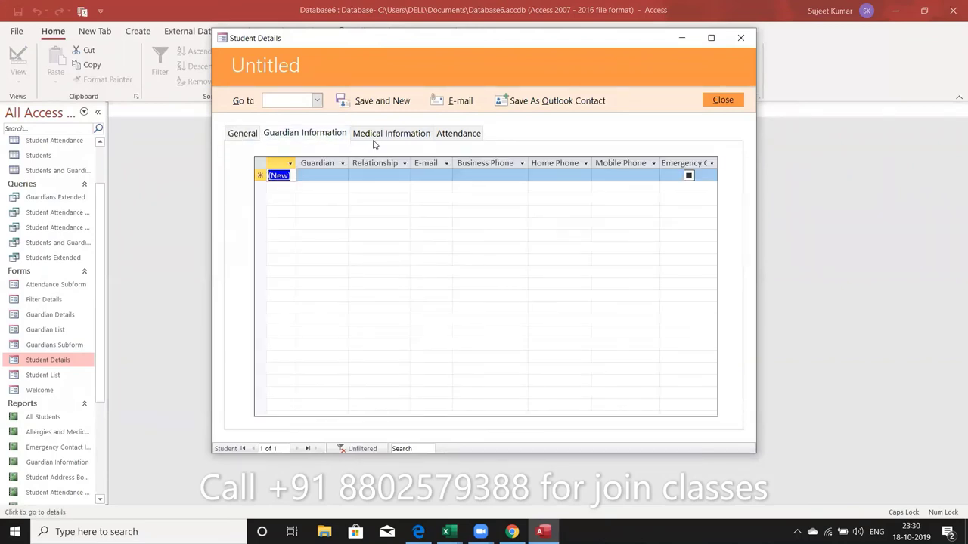
click(377, 139)
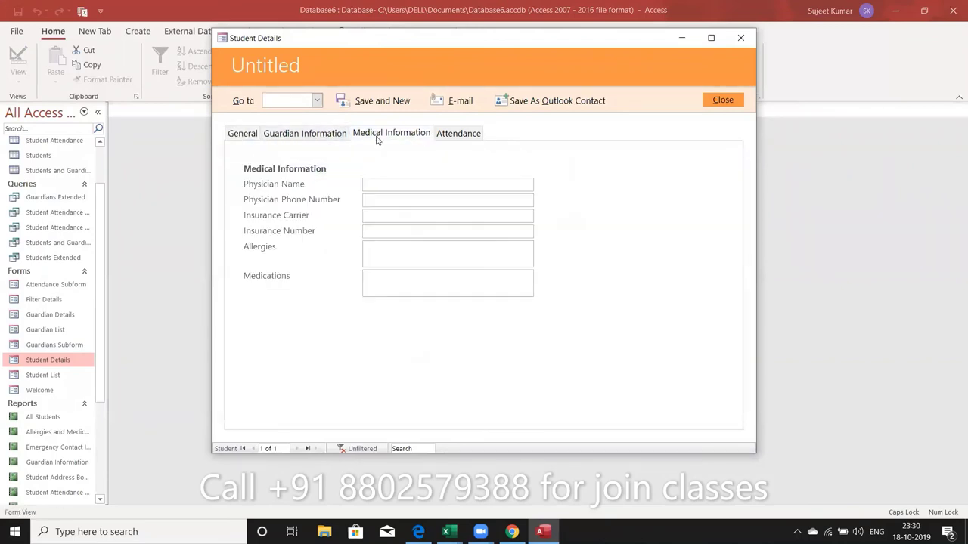
click(449, 136)
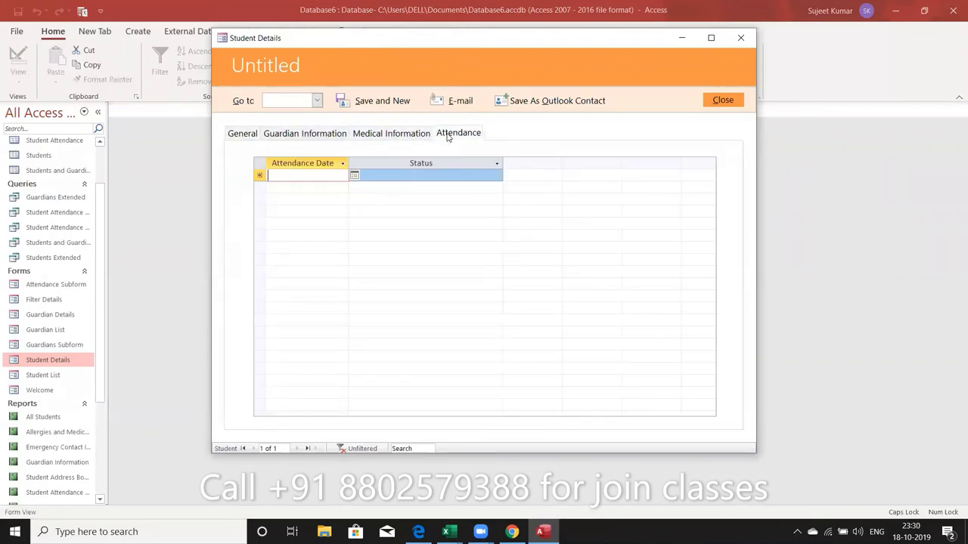
Revisit the Medical, Attendance, Guardian and General tabs and check the Go to record list
click(393, 141)
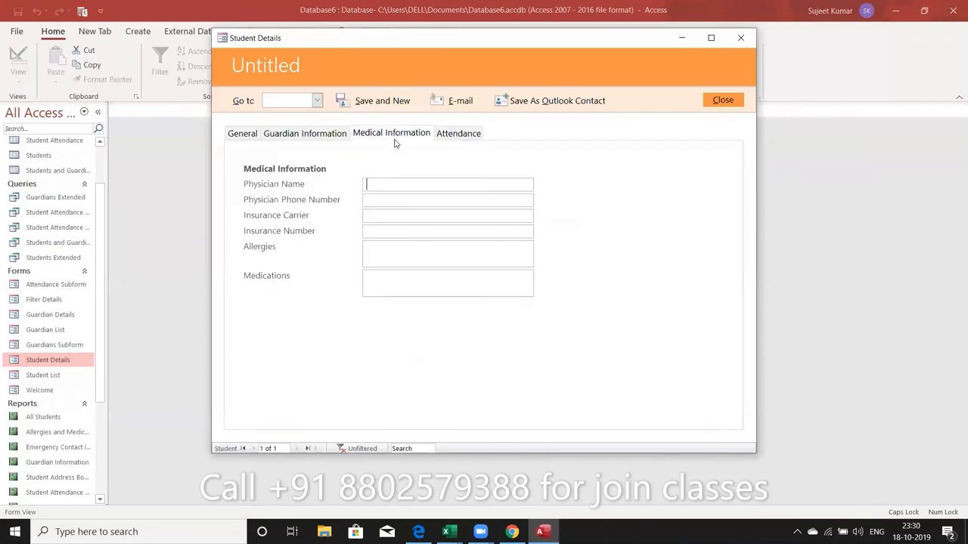
click(461, 136)
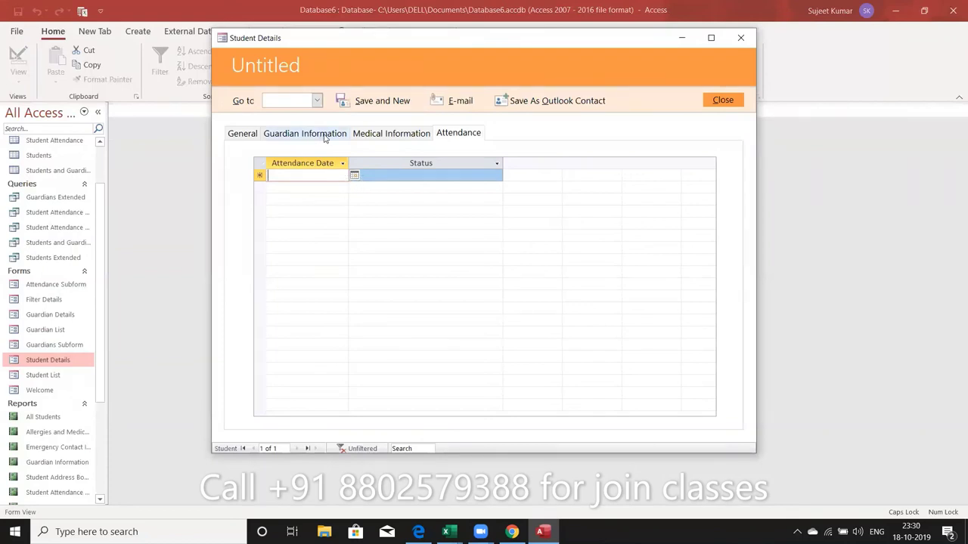
click(374, 130)
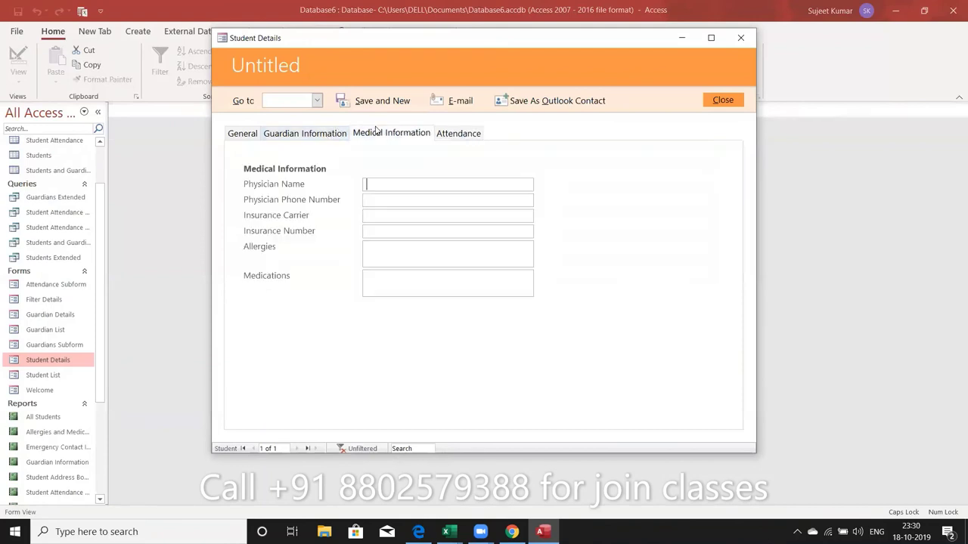
click(336, 138)
click(247, 135)
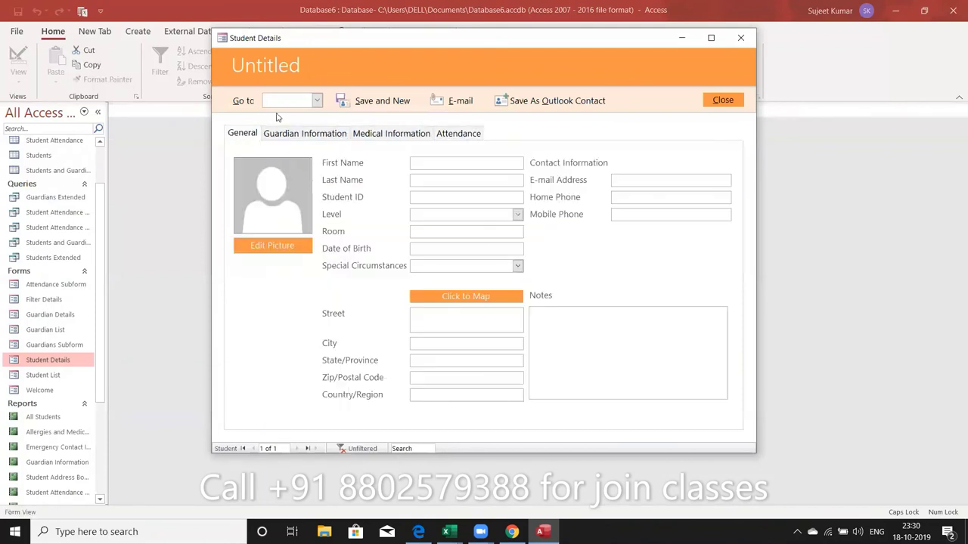
click(316, 101)
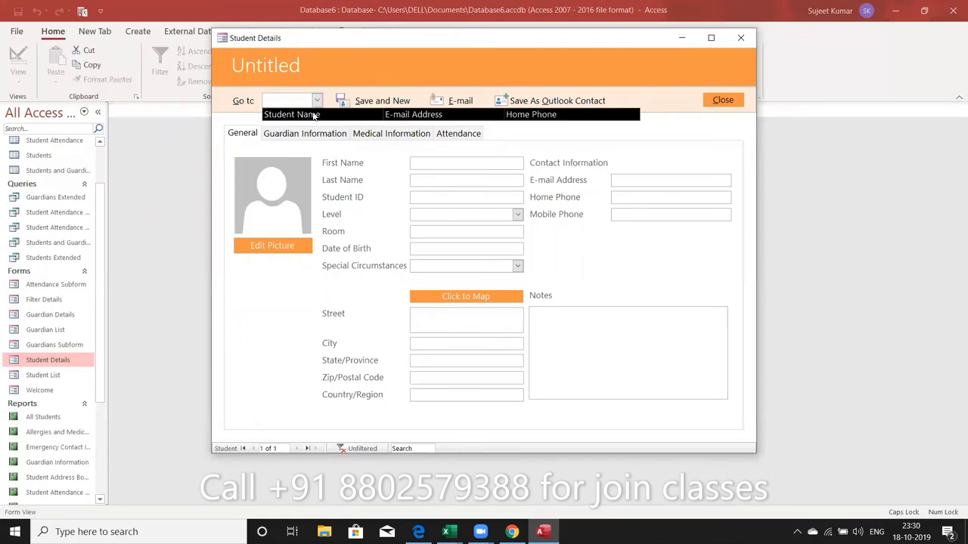
click(330, 73)
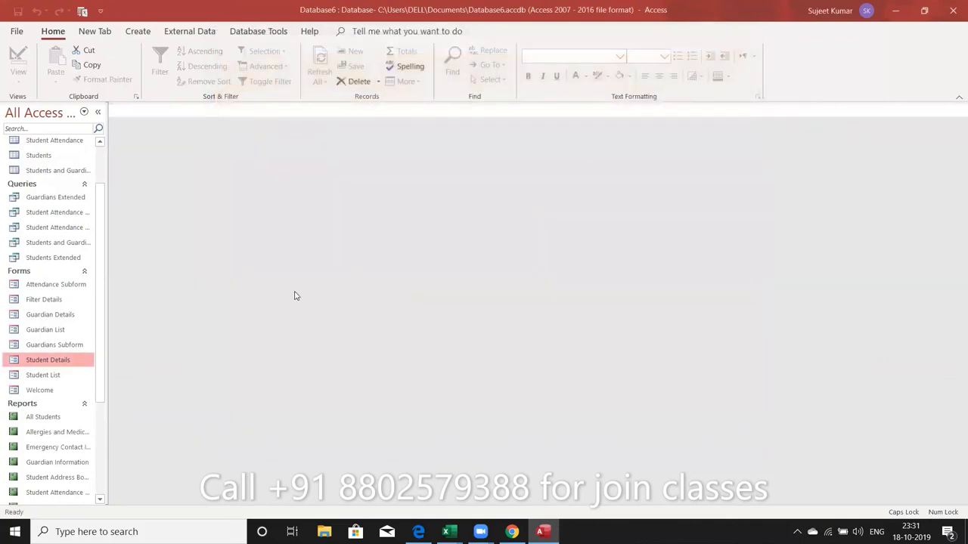
Open the Student List form, then view and close the Welcome form
double_click(35, 381)
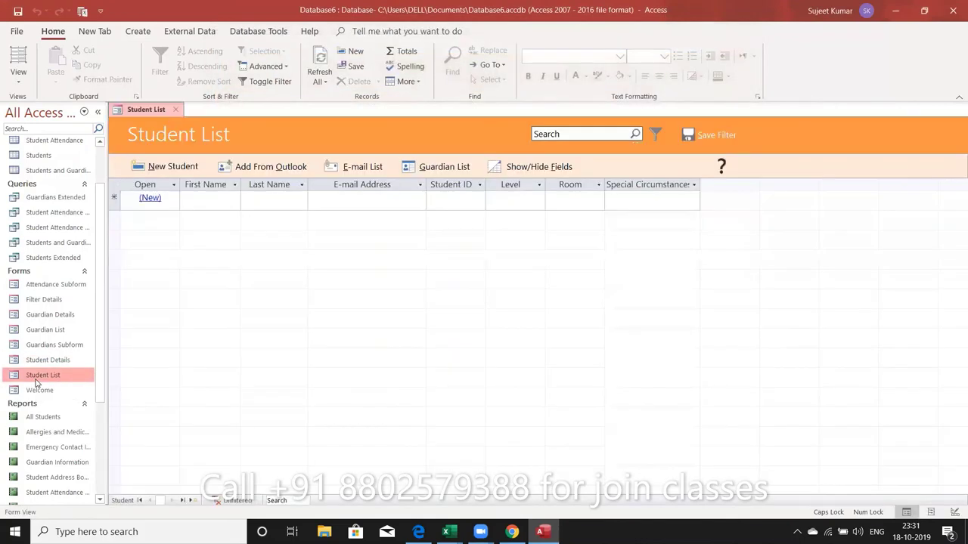
double_click(36, 390)
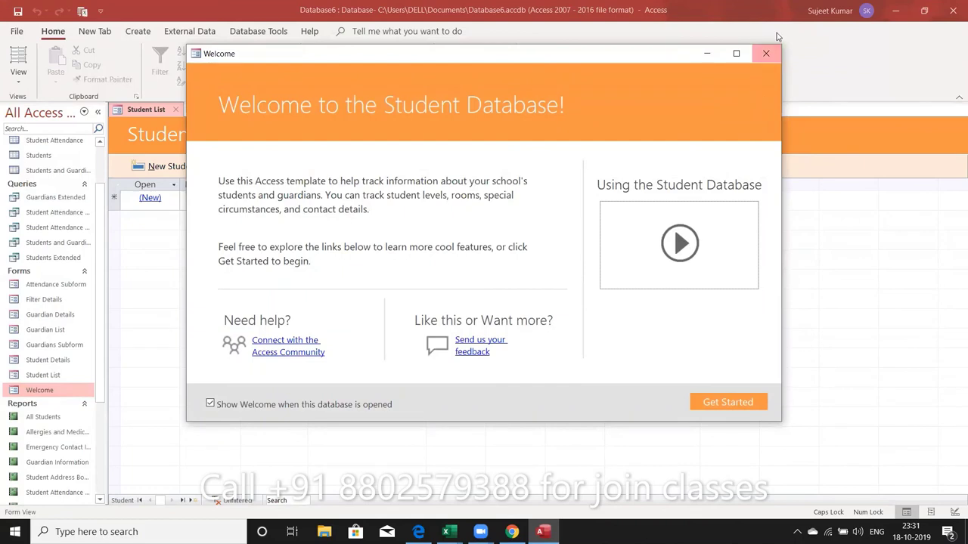
click(765, 52)
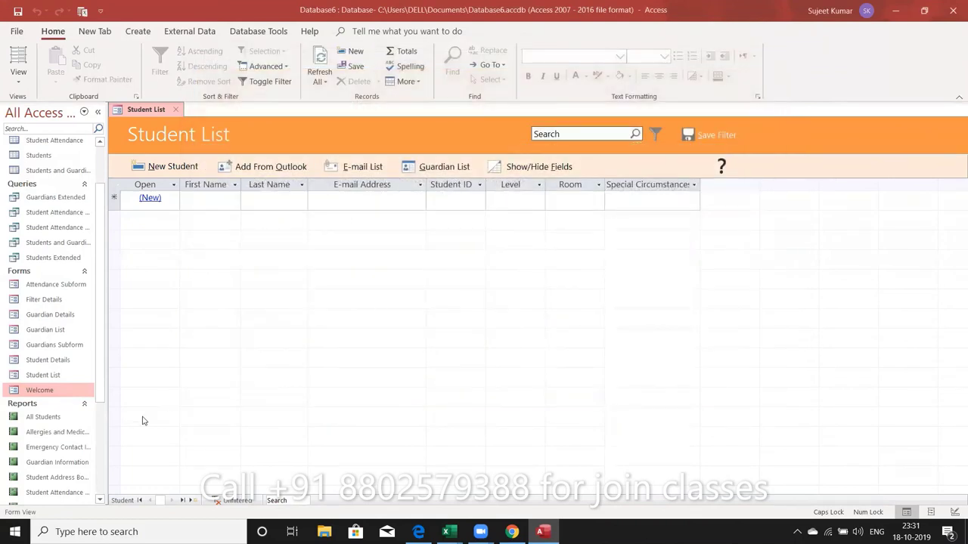
click(99, 502)
click(99, 501)
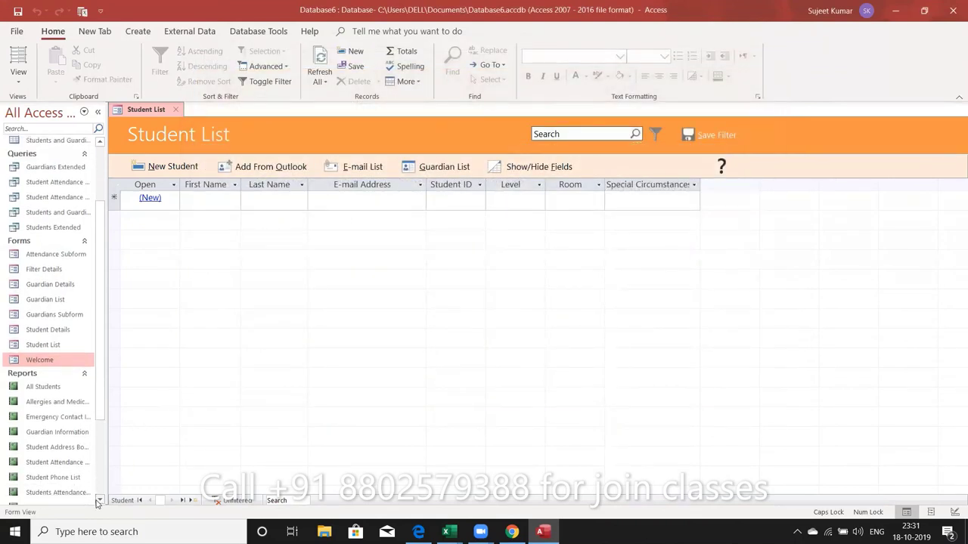
click(99, 501)
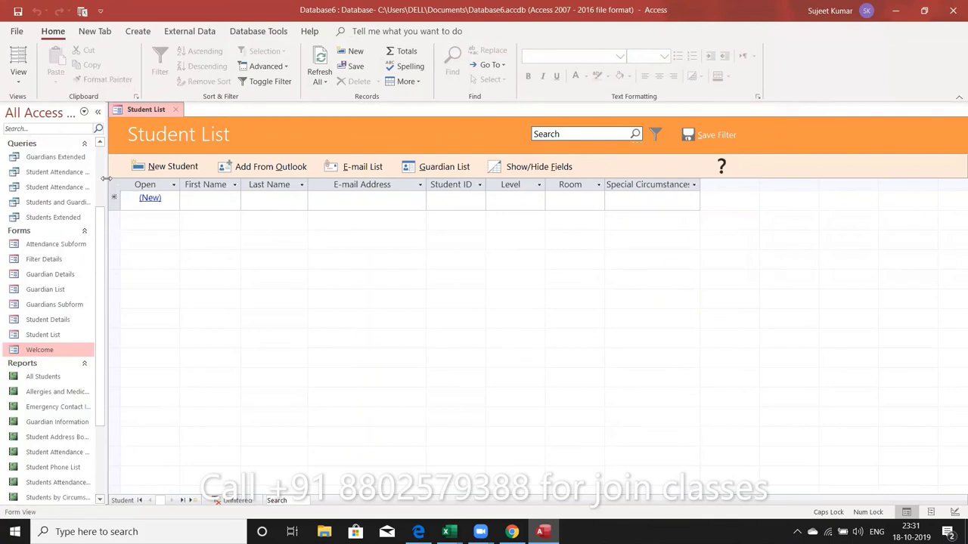
scroll(106, 170, up, 2)
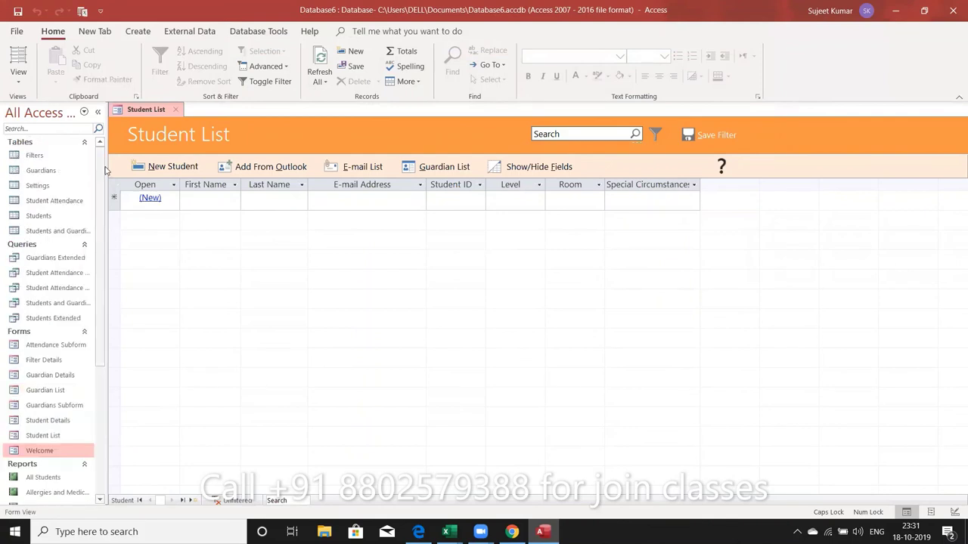
Open the Guardians Extended, Student Attendance Count and Student Attendance Extended queries in tabs
double_click(41, 262)
double_click(42, 273)
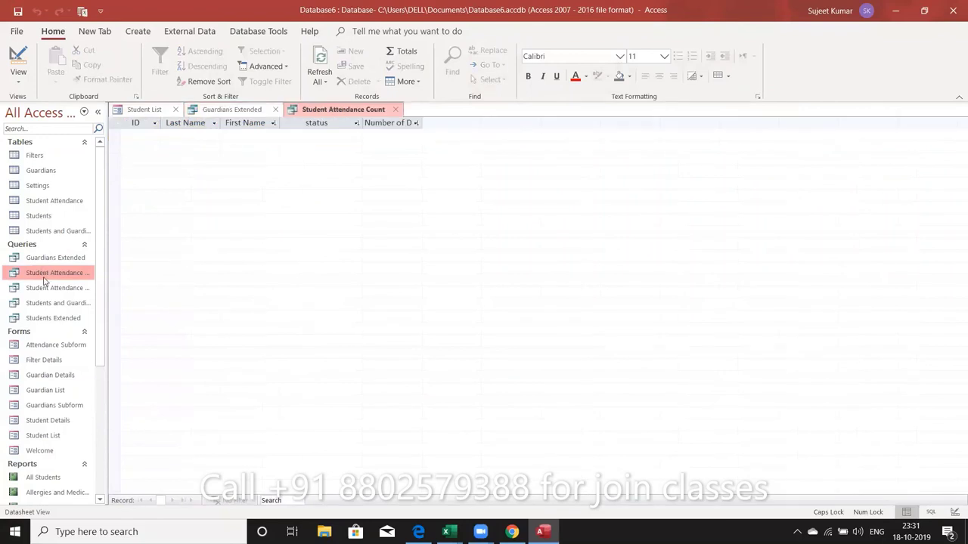
double_click(43, 287)
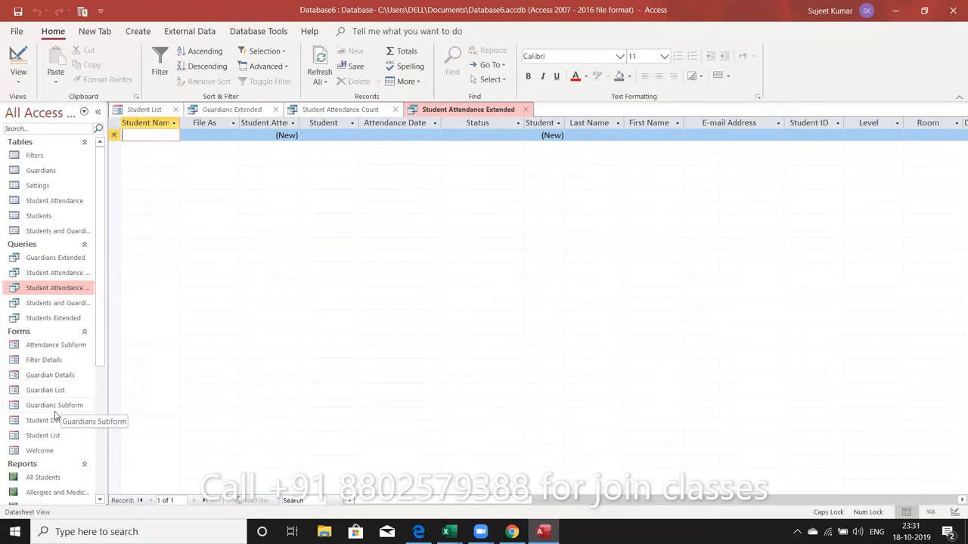
scroll(103, 502, down, 1)
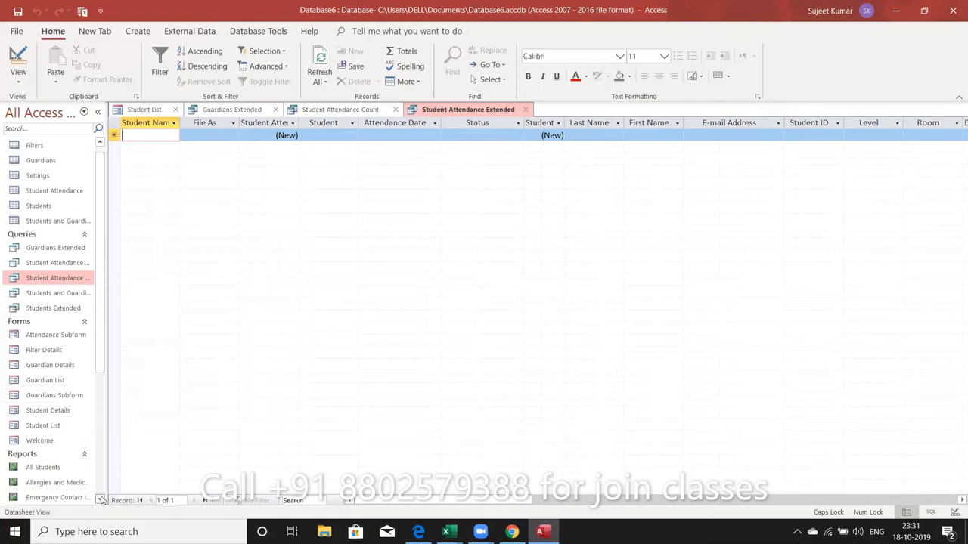
scroll(102, 502, down, 2)
scroll(103, 502, down, 1)
scroll(103, 502, down, 1)
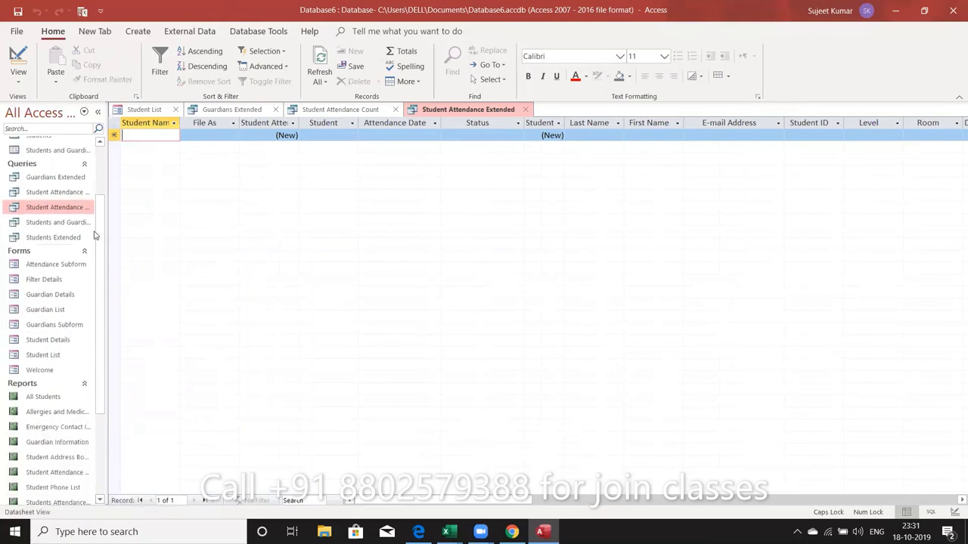
click(55, 222)
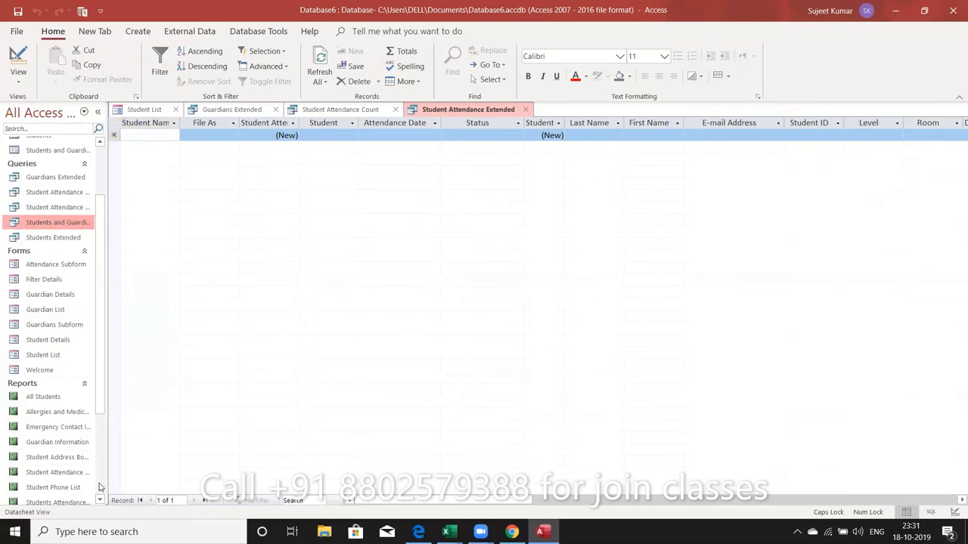
scroll(103, 502, down, 1)
scroll(102, 502, down, 1)
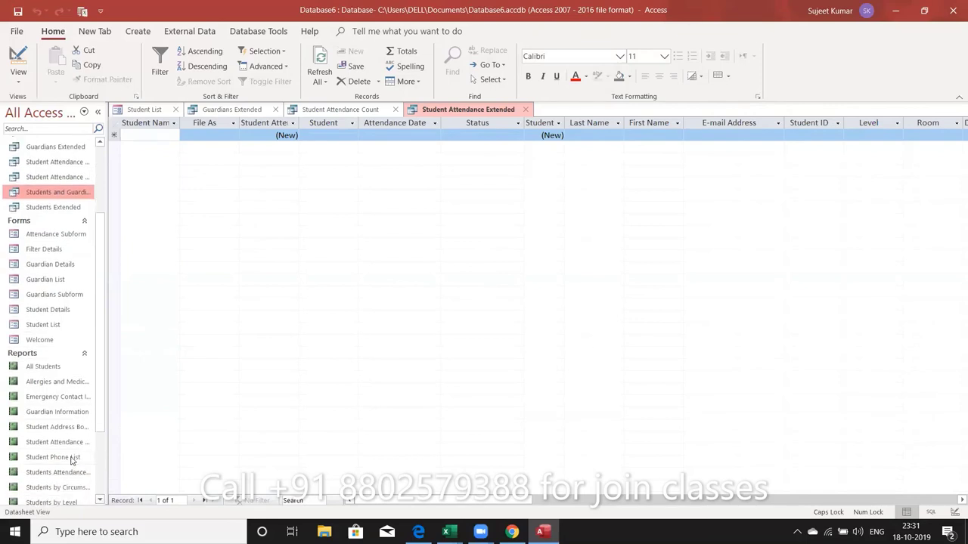
Open the Student Phone List report, then select Guardians Extended, Guardians Subform and Guardian Details
double_click(72, 457)
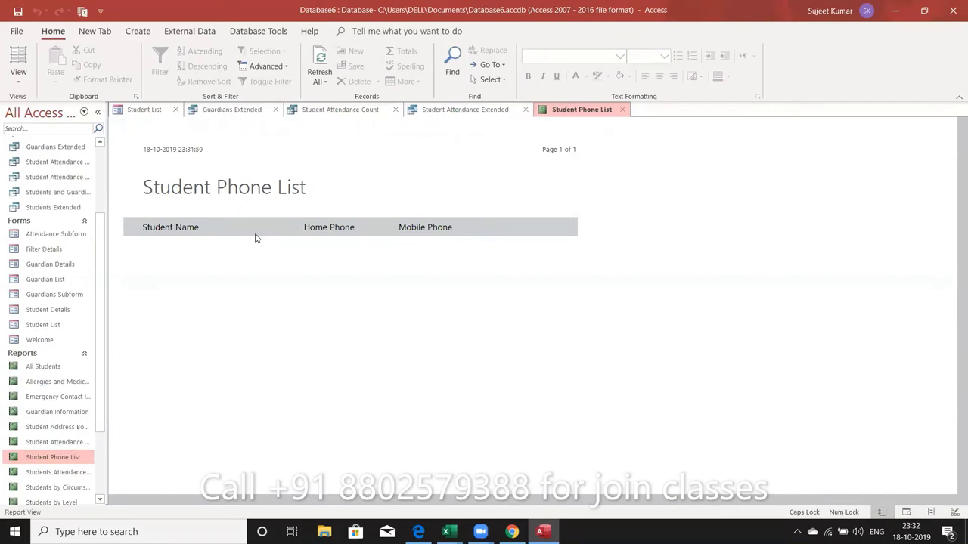
scroll(104, 160, up, 3)
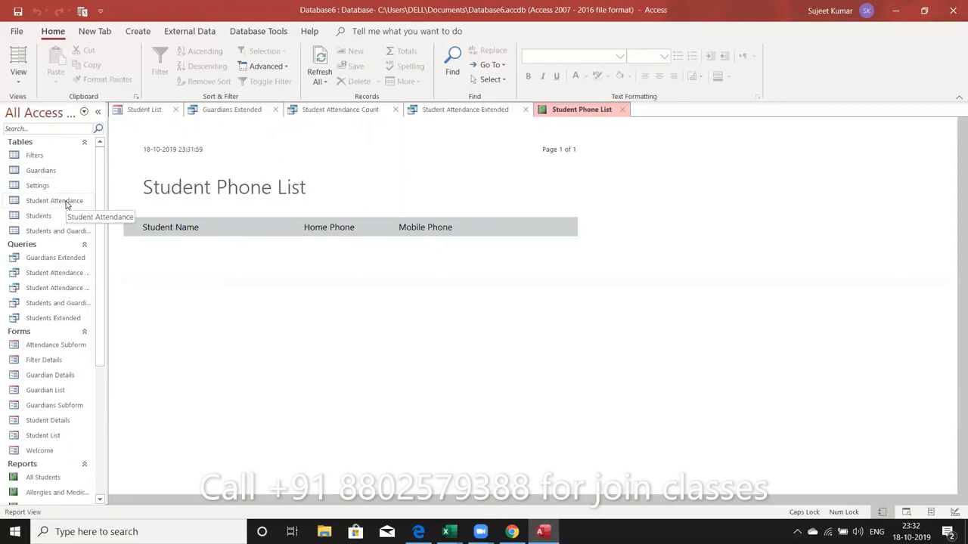
click(55, 261)
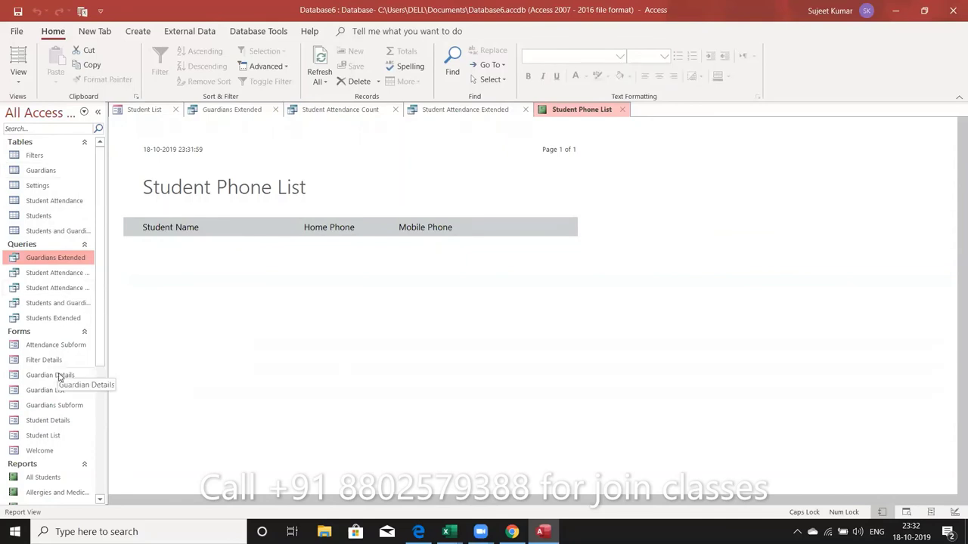
click(53, 408)
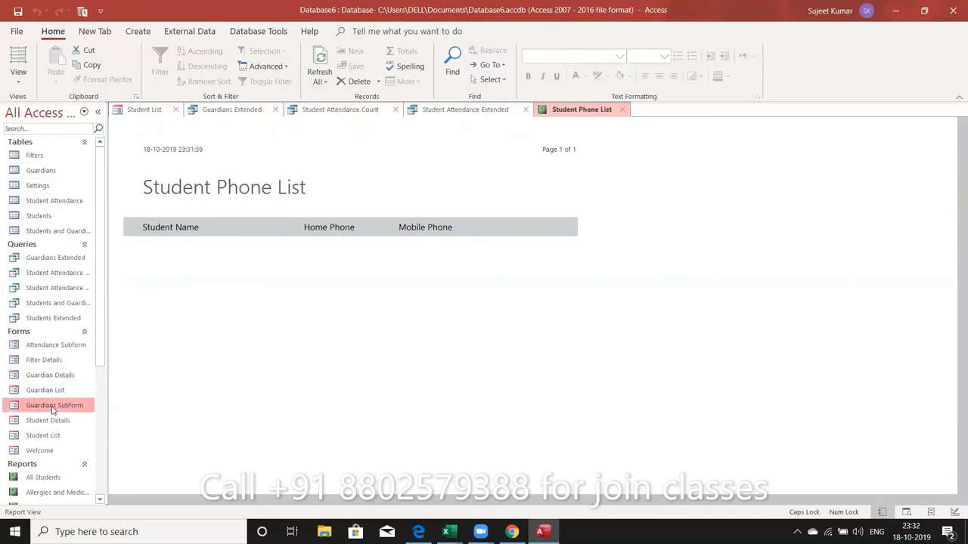
click(58, 372)
double_click(58, 373)
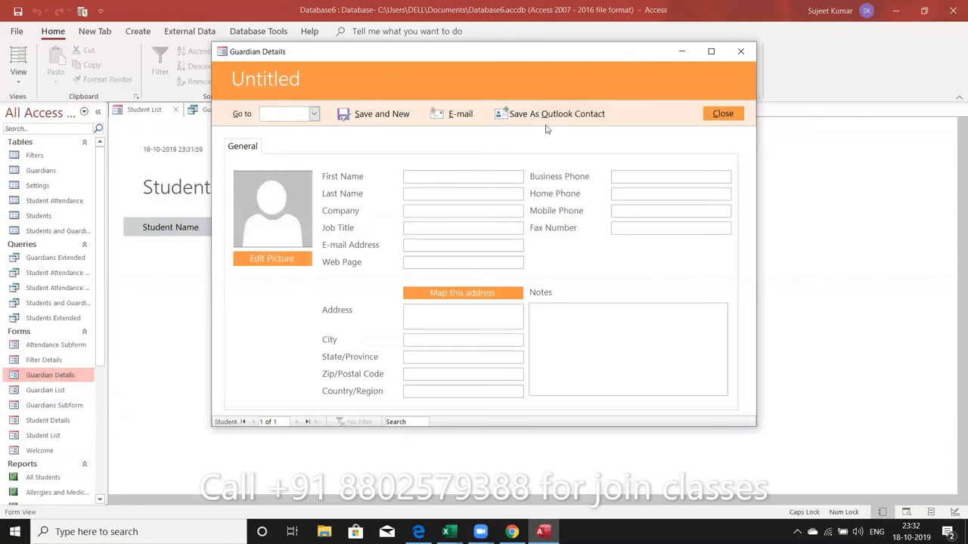
click(742, 44)
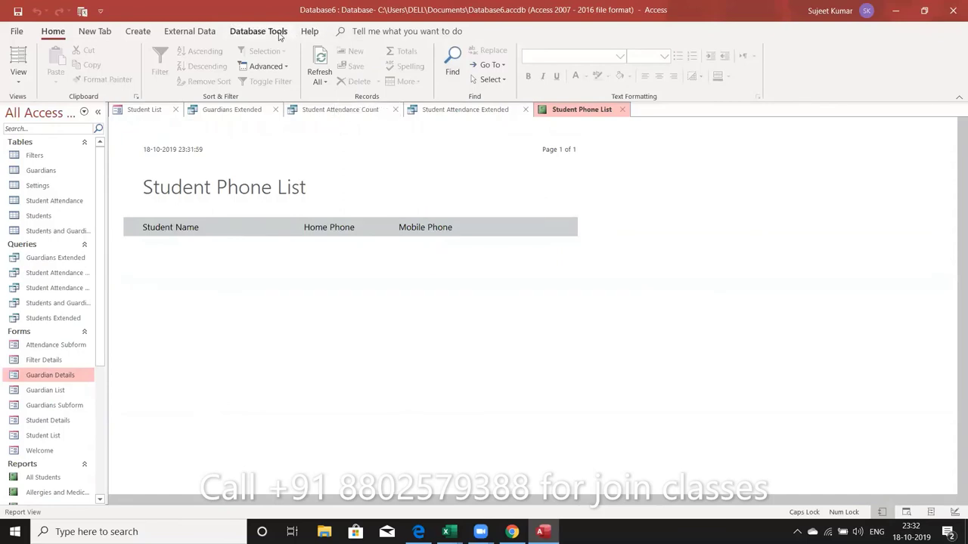
key(alt)
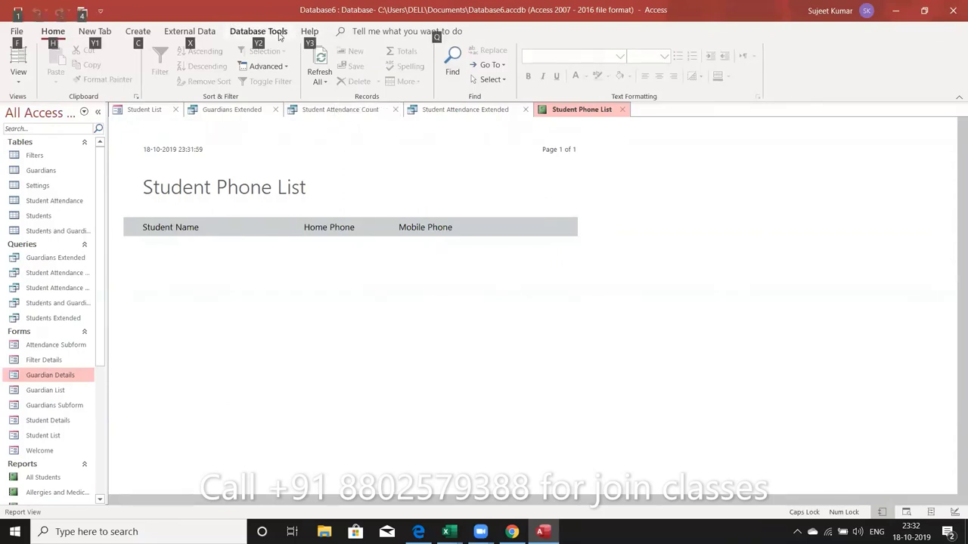
key(XF86MonBrightnessDown)
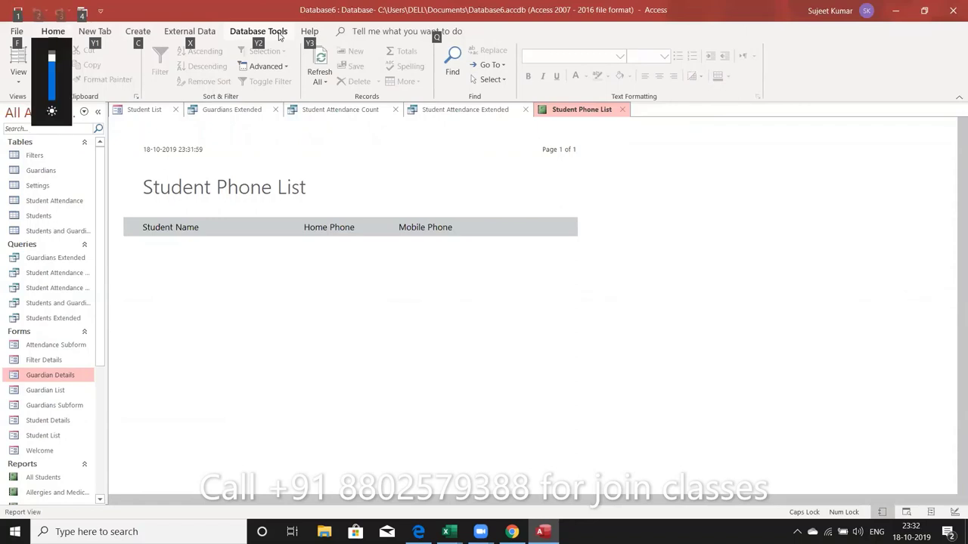
click(325, 155)
key(alt)
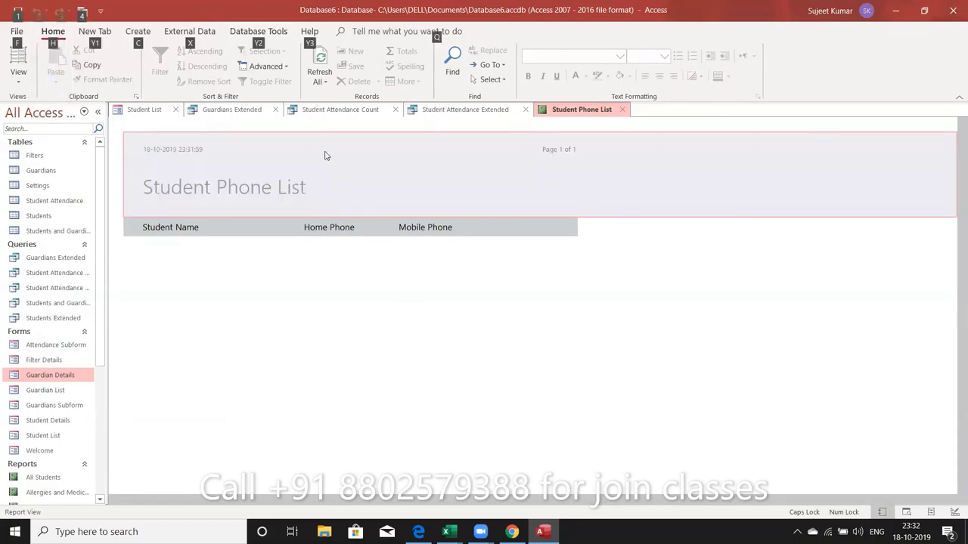
key(XF86MonBrightnessDown)
key(XF86MonBrightnessUp)
key(XF86MonBrightnessUp)
key(XF86MonBrightnessUp)
key(XF86MonBrightnessUp)
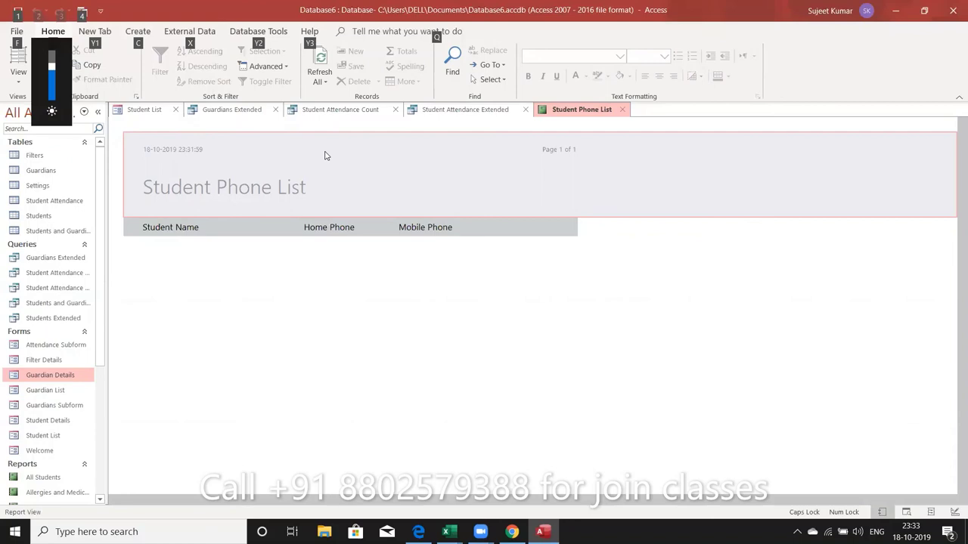
key(XF86MonBrightnessUp)
key(XF86MonBrightnessUp)
key(alt)
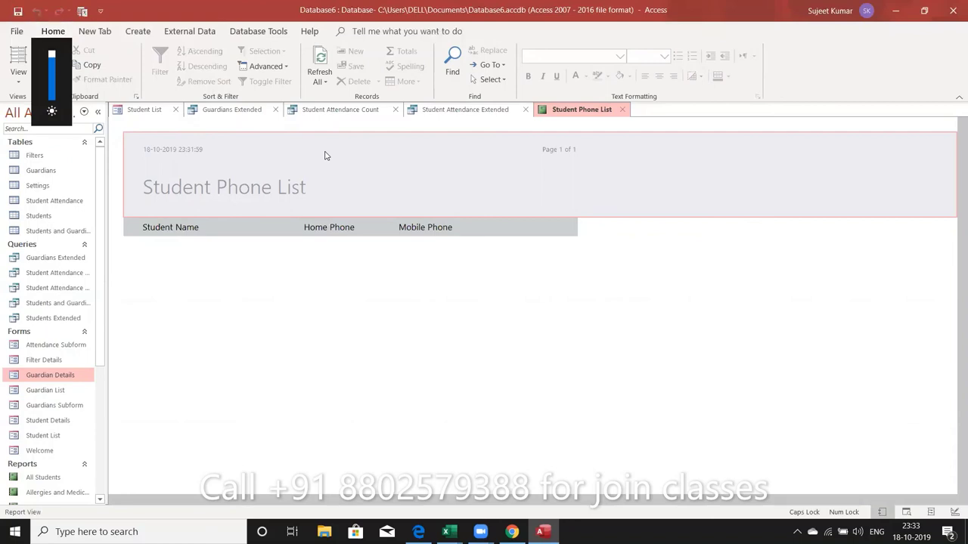
key(XF86MonBrightnessDown)
key(XF86MonBrightnessDown)
key(XF86MonBrightnessUp)
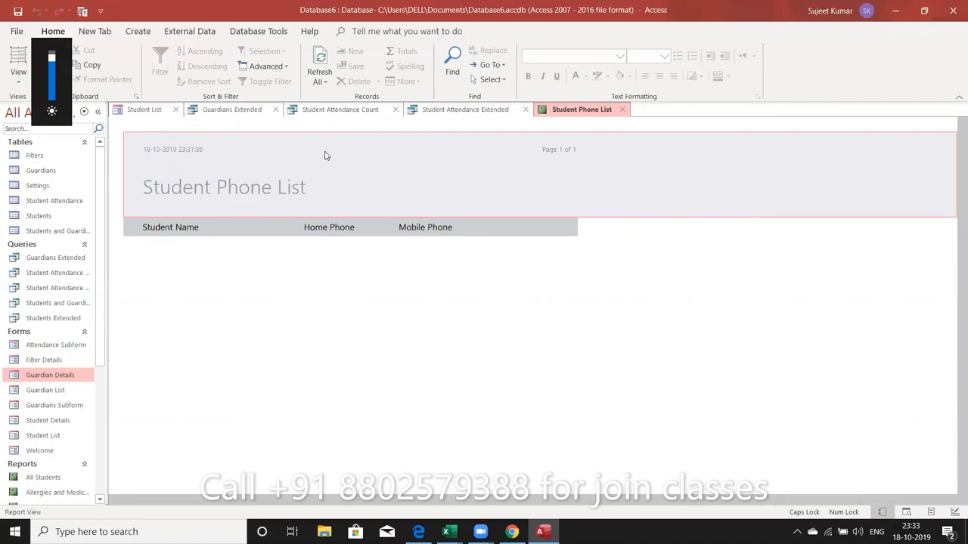